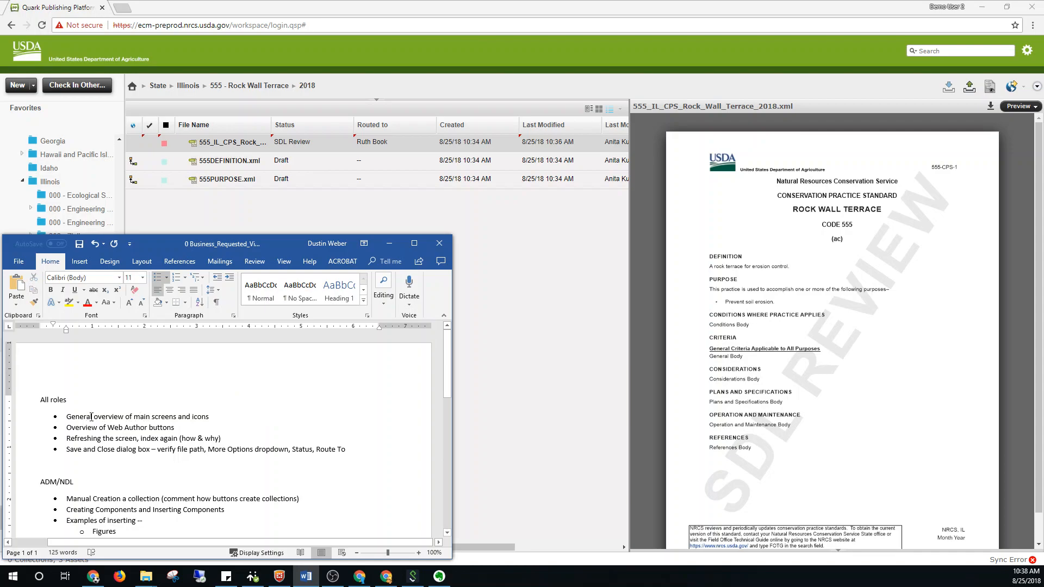
Switch from the Word notes to Quark Publishing Platform and check out the 555_IL_CPS_Rock_Wall_Terrace_2018.xml file for editing
left_click_drag(134, 428, 155, 429)
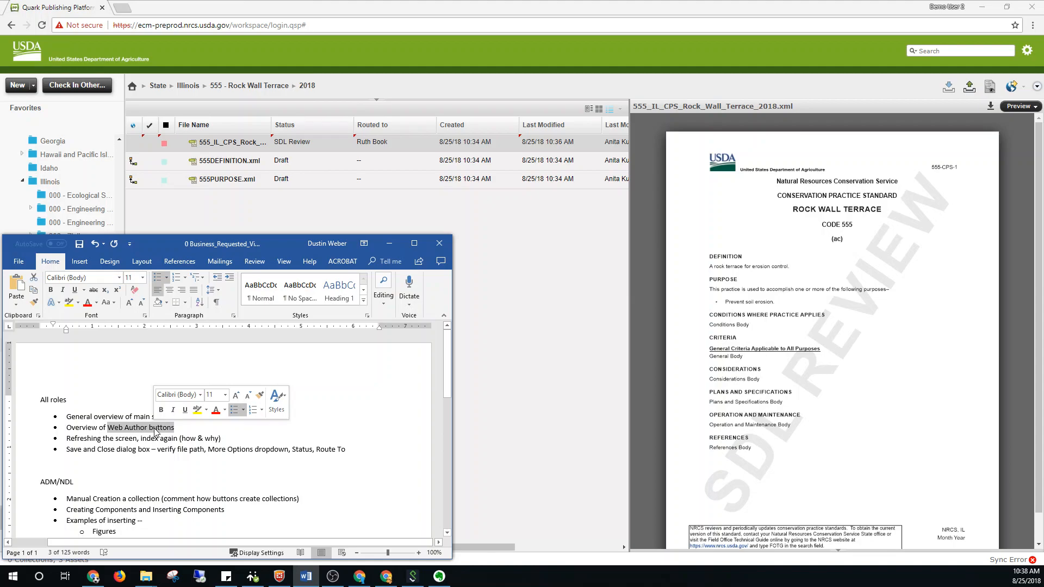
left_click(250, 207)
scroll(98, 217, "up", 1)
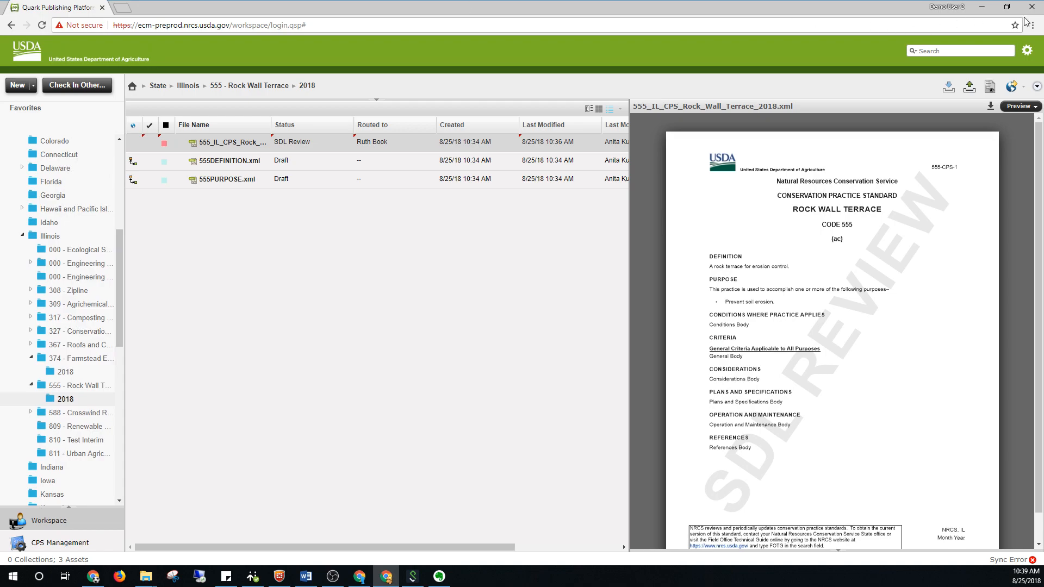
left_click(1026, 50)
left_click(445, 326)
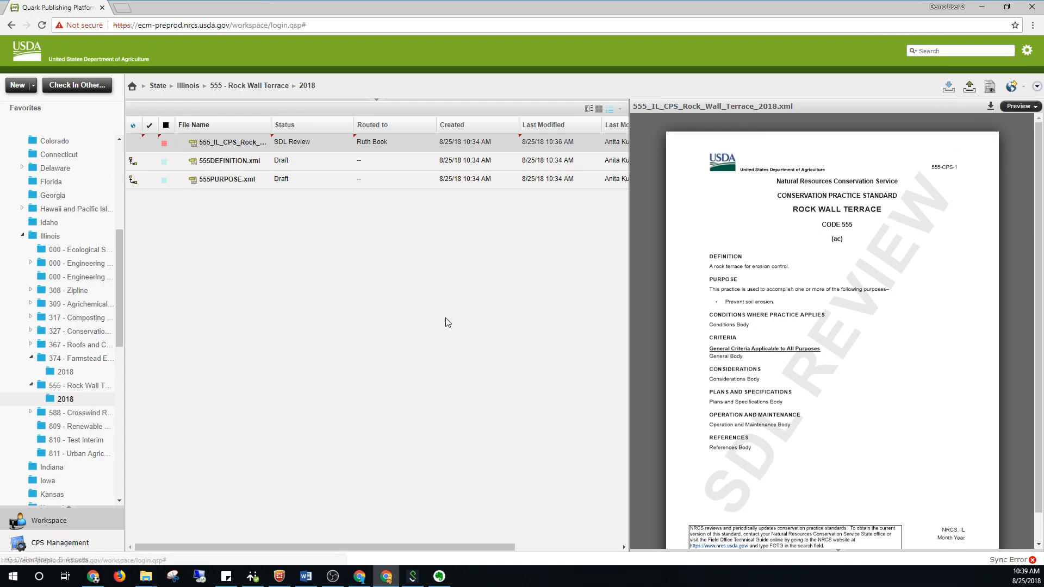
right_click(237, 147)
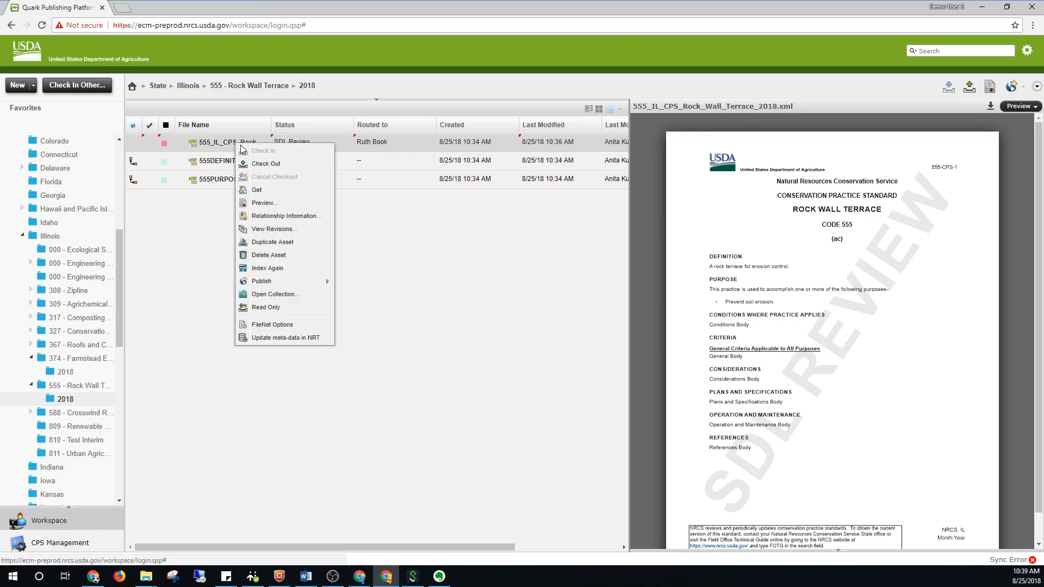
left_click(265, 164)
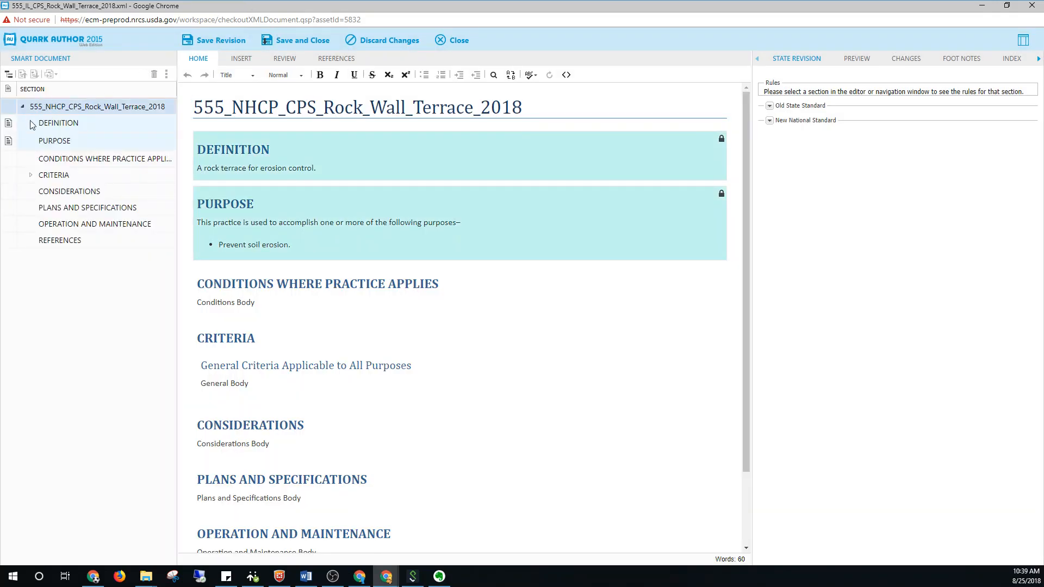
Show the add-section options in the document outline and expand the Criteria, General Criteria, Heading 3 and Considerations sections
left_click(31, 175)
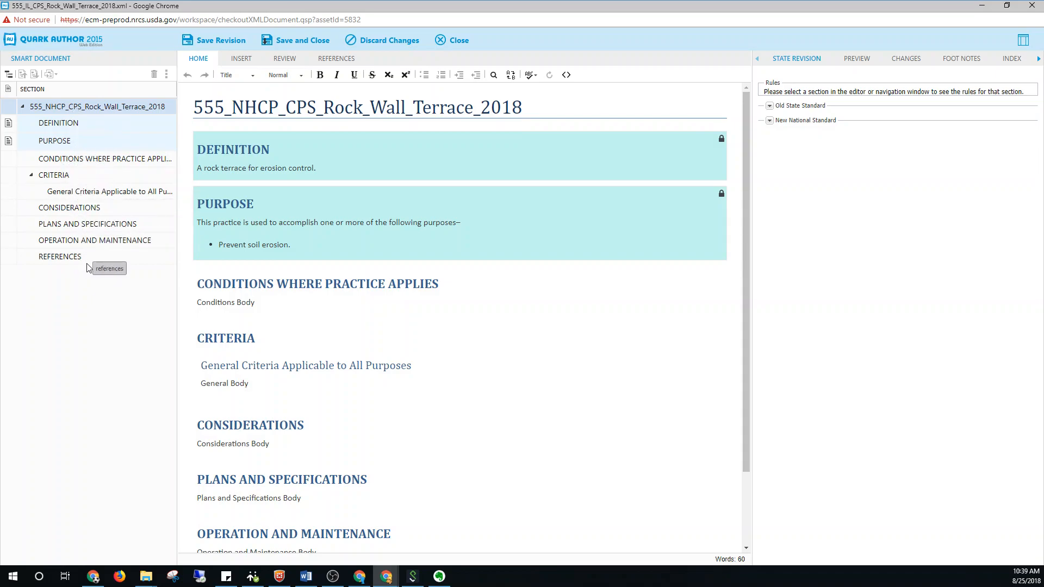
left_click(9, 77)
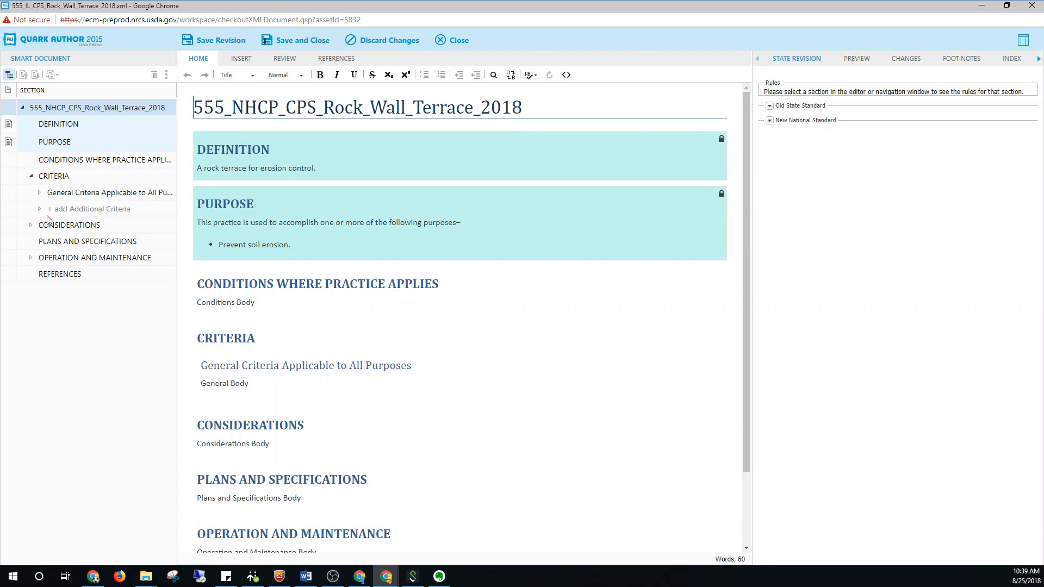
left_click(39, 193)
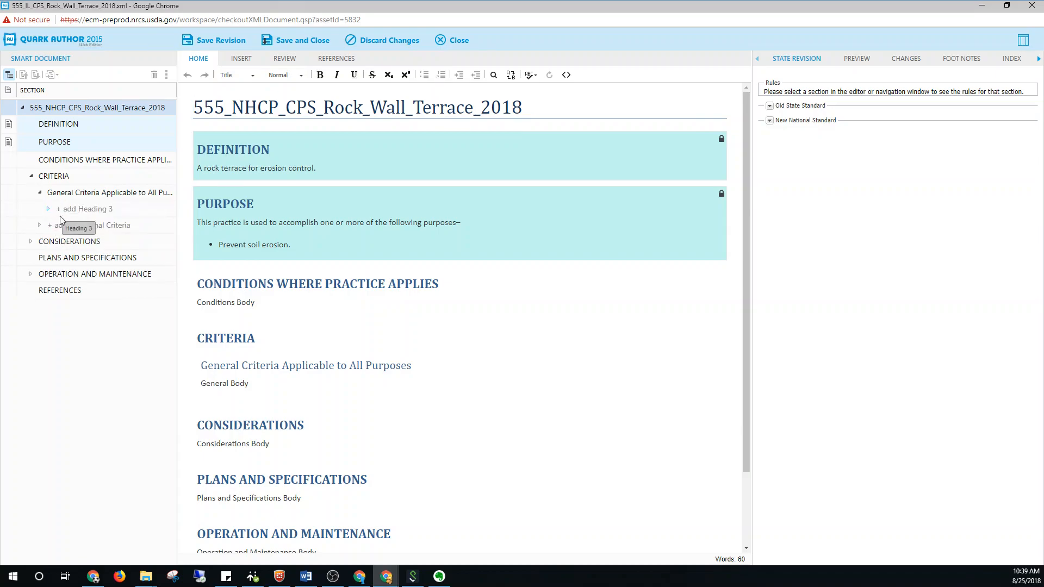
left_click(9, 75)
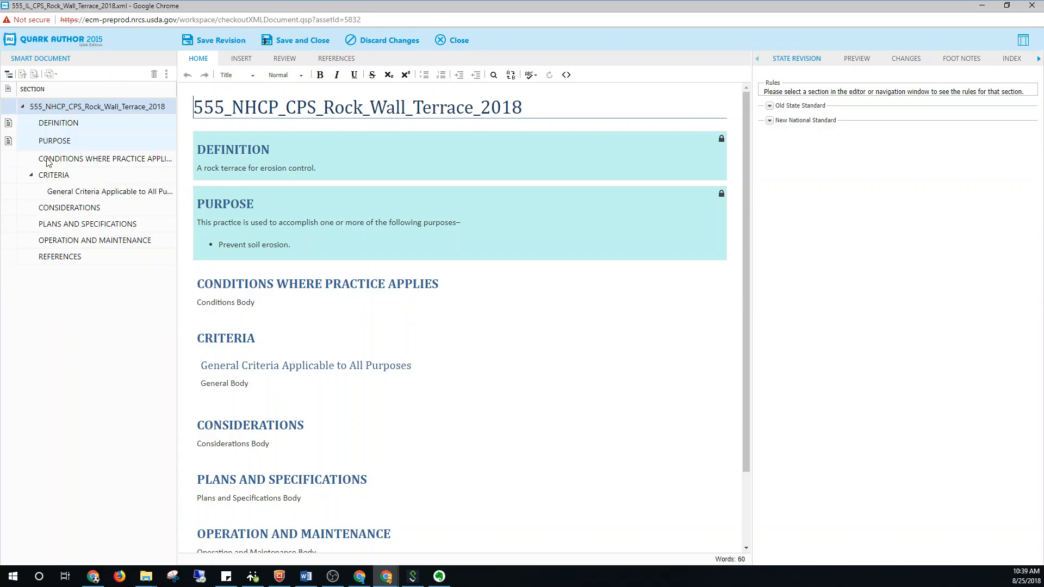
left_click(10, 75)
left_click(39, 192)
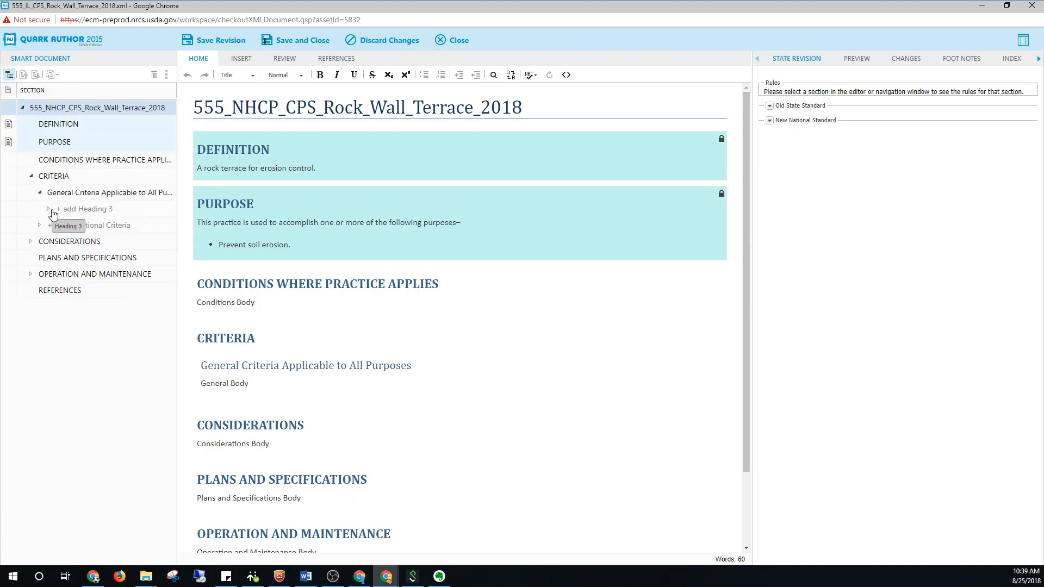
left_click(31, 257)
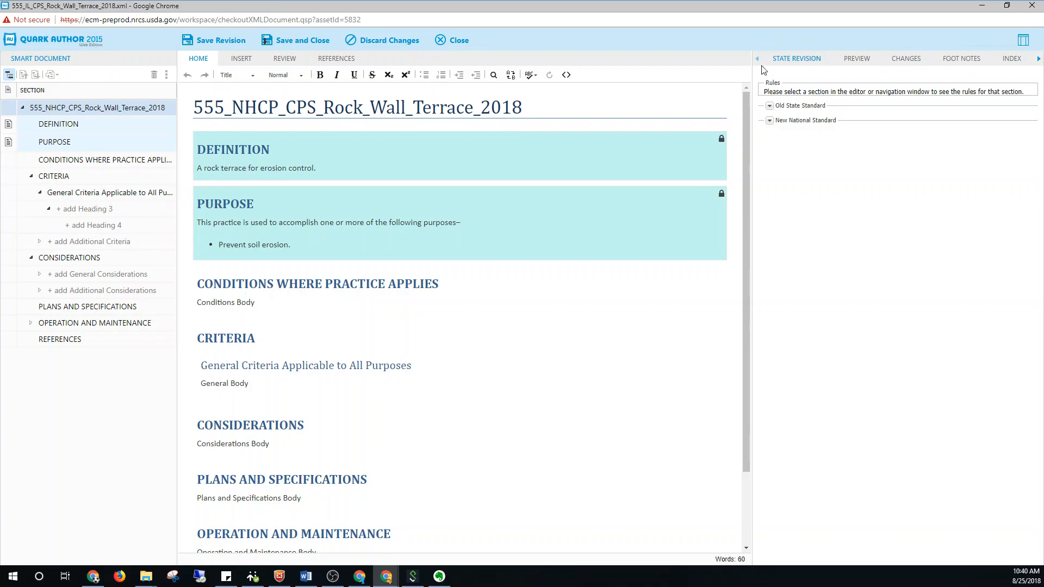
Display the revision rules for the Purpose section and preview the document as a PDF
left_click(418, 211)
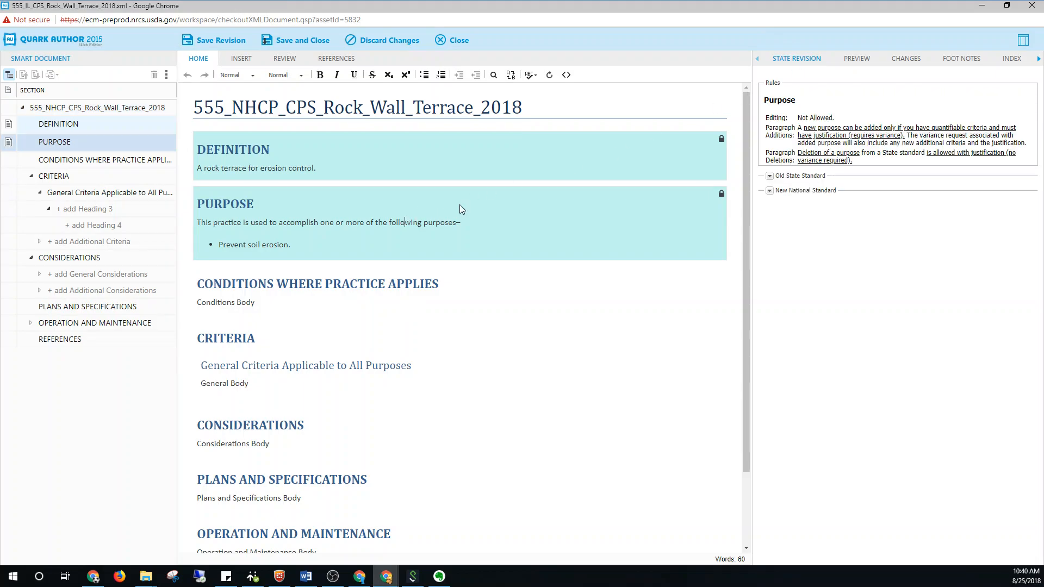
left_click(858, 60)
left_click(1035, 74)
left_click(952, 95)
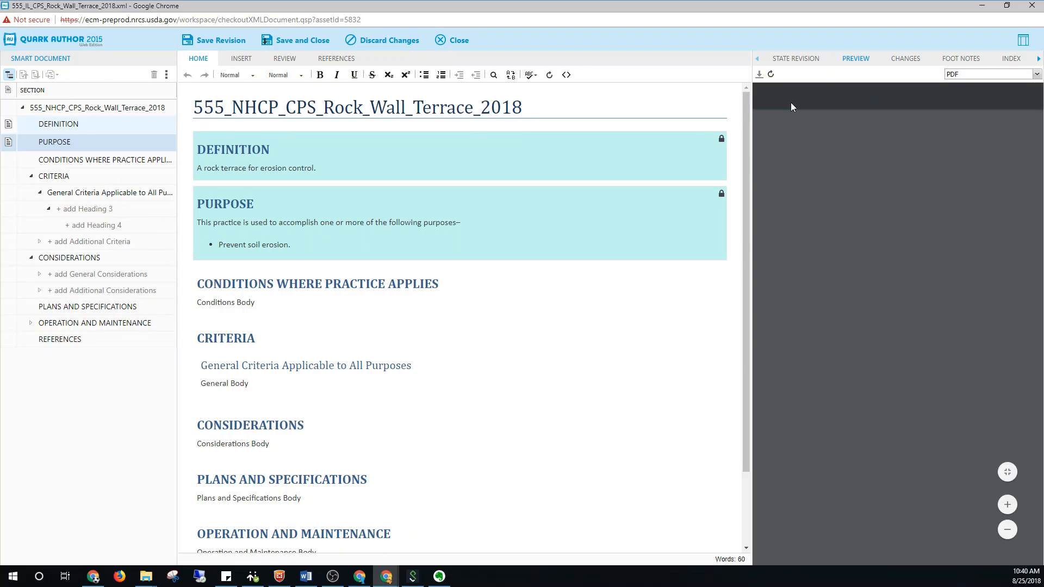
Review the available preview formats and enlarge the PDF preview to inspect the page across its width
left_click(951, 77)
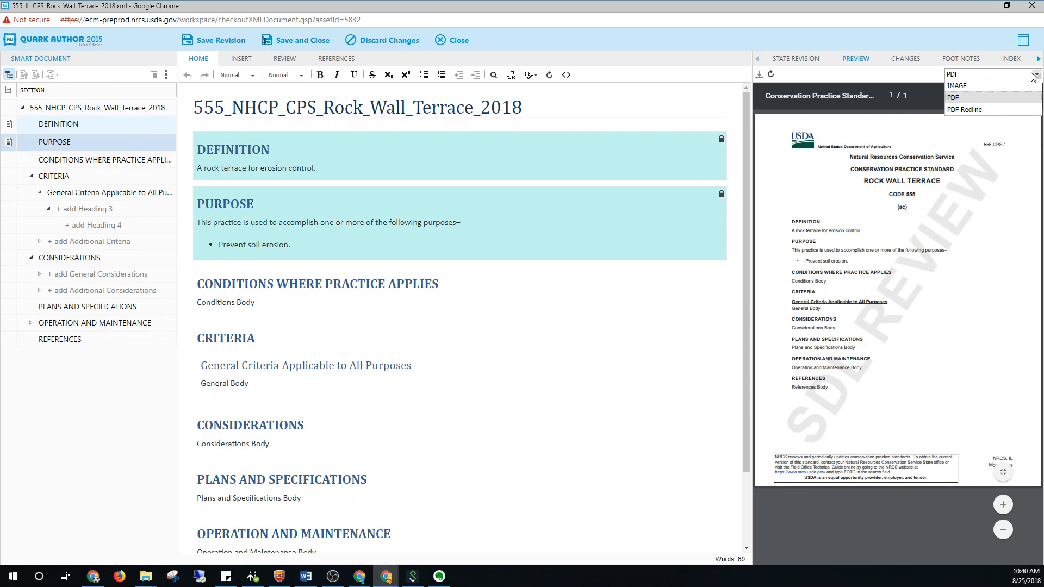
left_click(1035, 76)
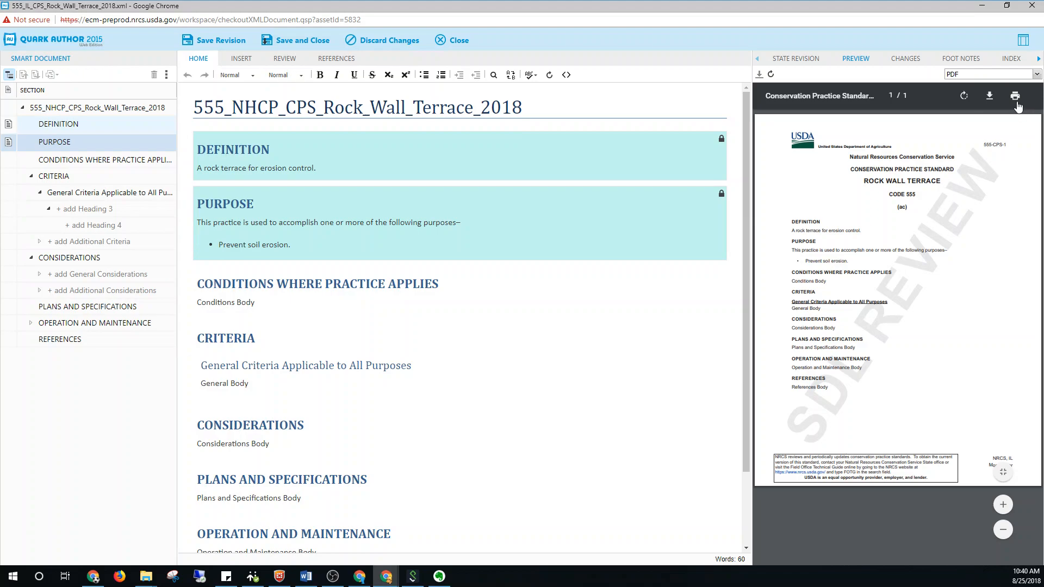
left_click(1005, 507)
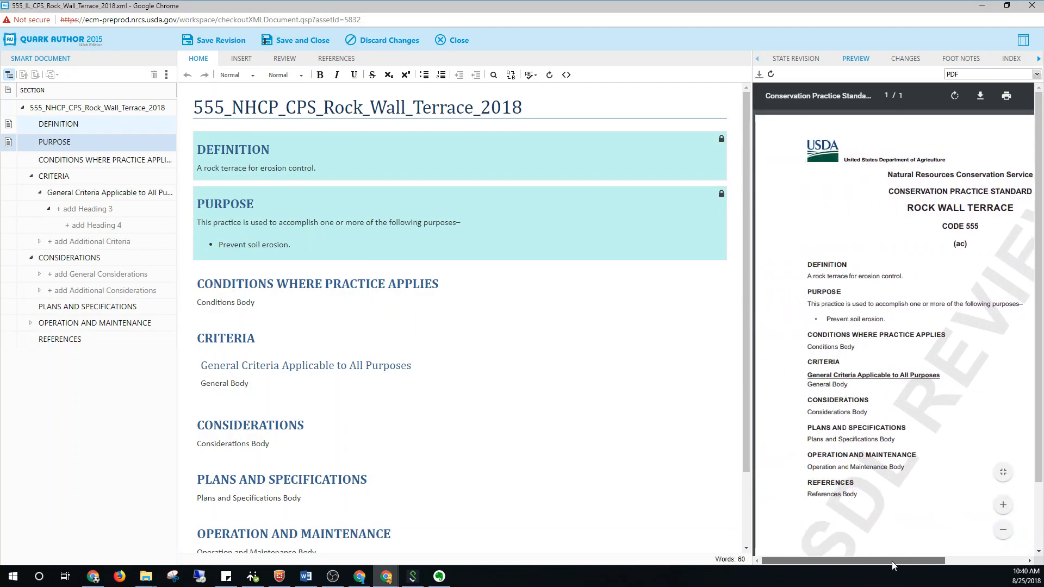
left_click_drag(887, 559, 954, 560)
Switch the document preview to the IMAGE format and back to PDF
left_click(966, 74)
left_click(967, 92)
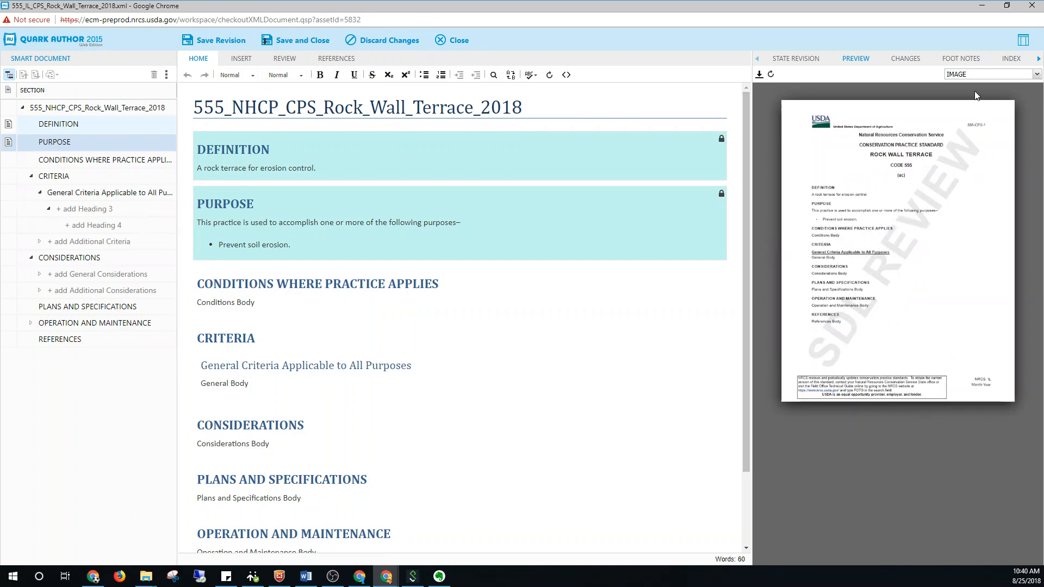
left_click(970, 76)
left_click(961, 100)
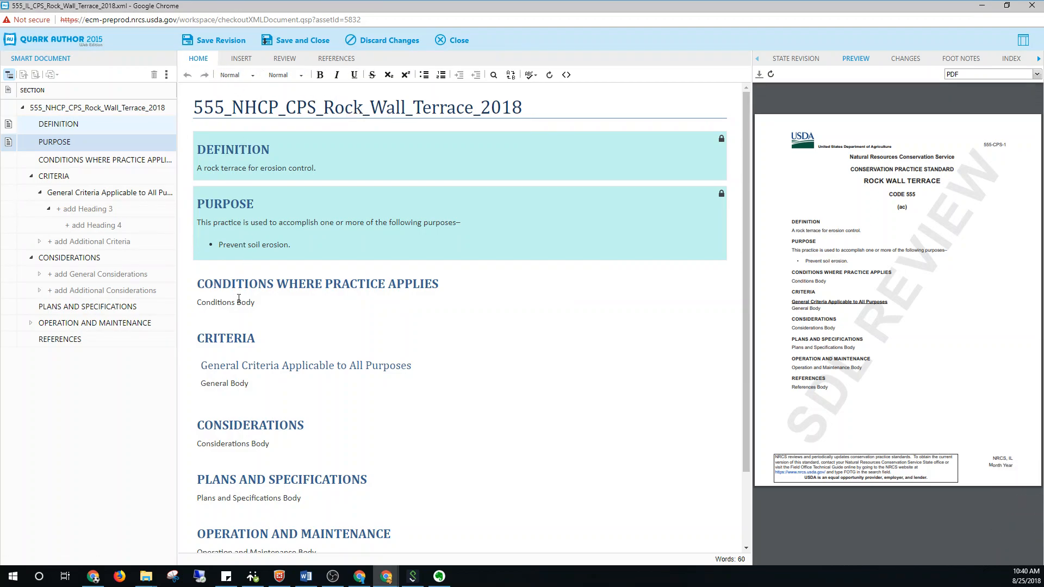
Add the text "asdadadasdasd" after "Conditions Body", and undo and redo the entry
left_click(269, 303)
type("asdadadasdasd")
left_click(188, 76)
left_click(205, 76)
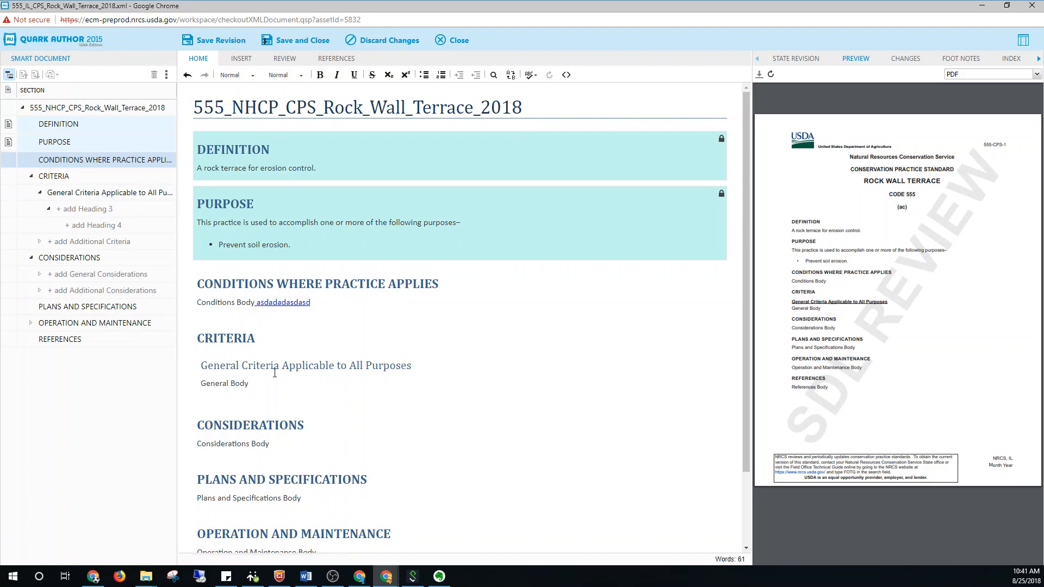
Insert a Justification Statement region containing "Justification" on a new line below "General Body" in the Criteria section
left_click(247, 383)
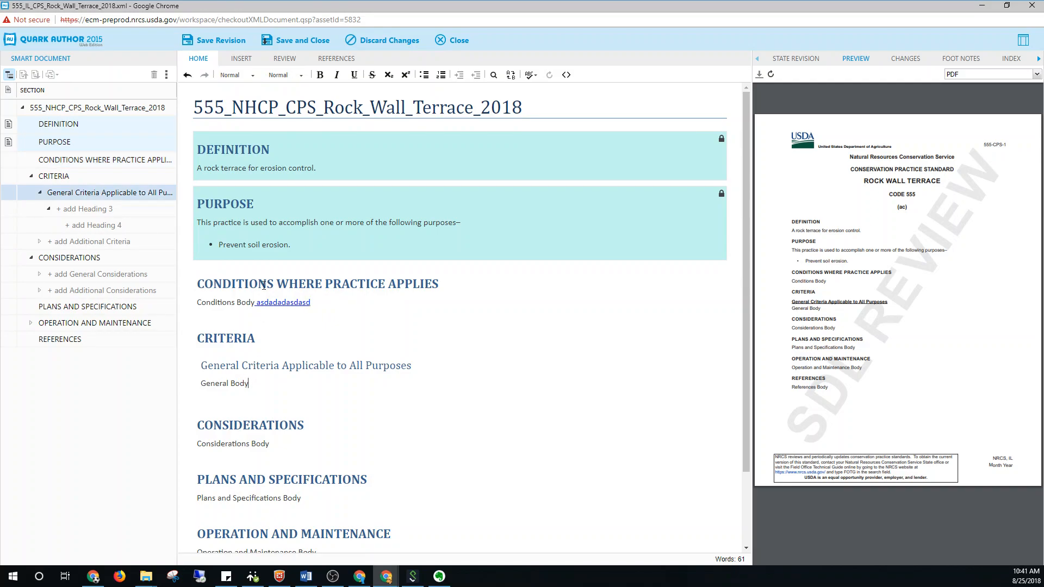
left_click(253, 78)
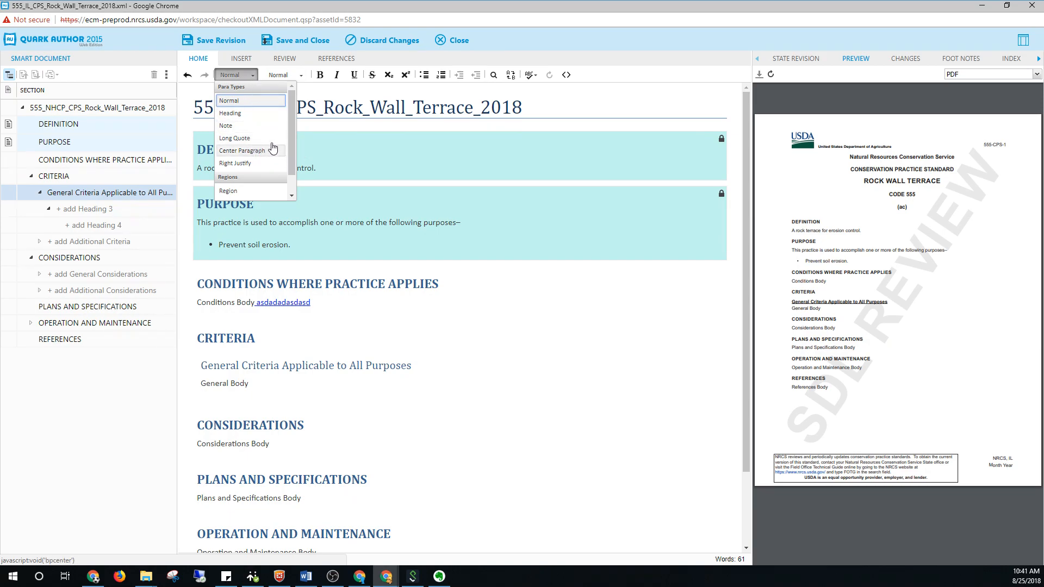
scroll(267, 157, "down", 1)
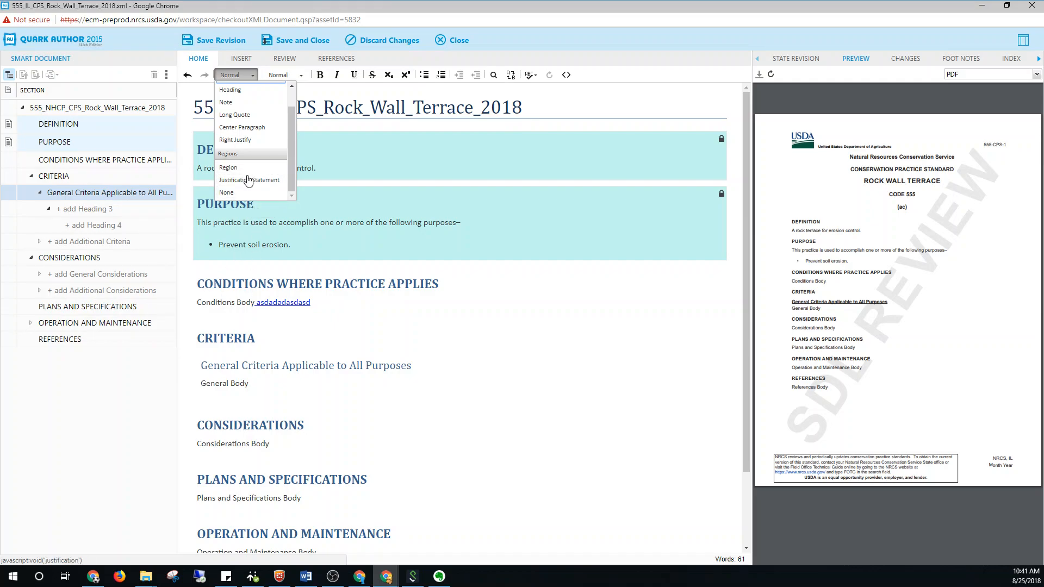
left_click(260, 383)
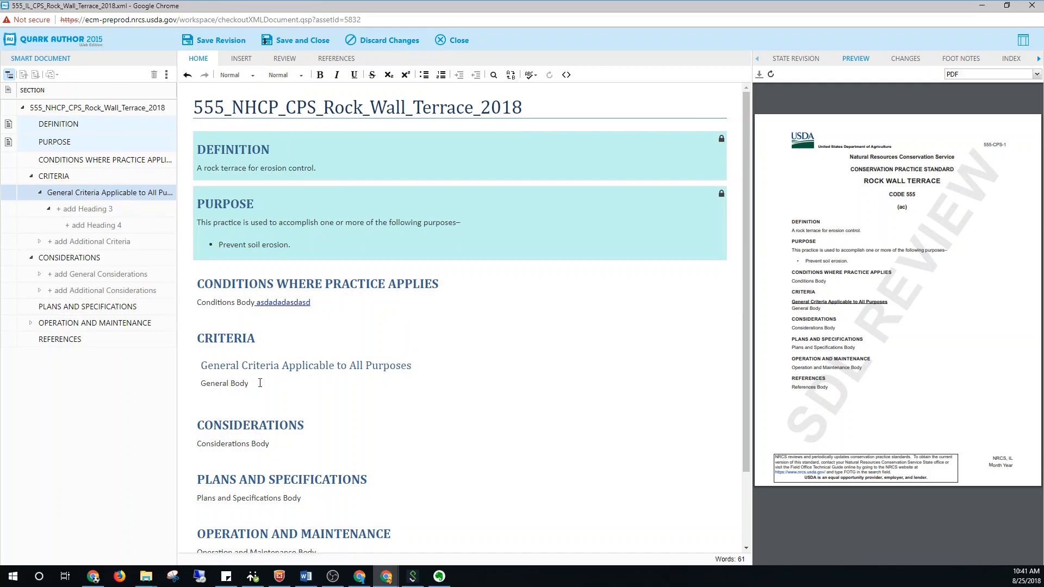
key("Return")
left_click(239, 75)
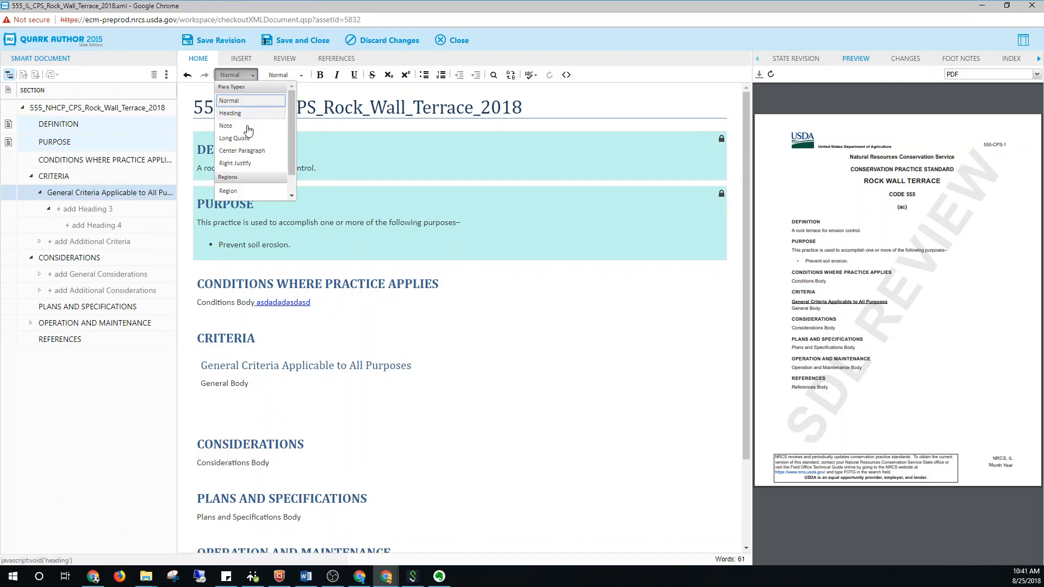
left_click(246, 184)
left_click(221, 403)
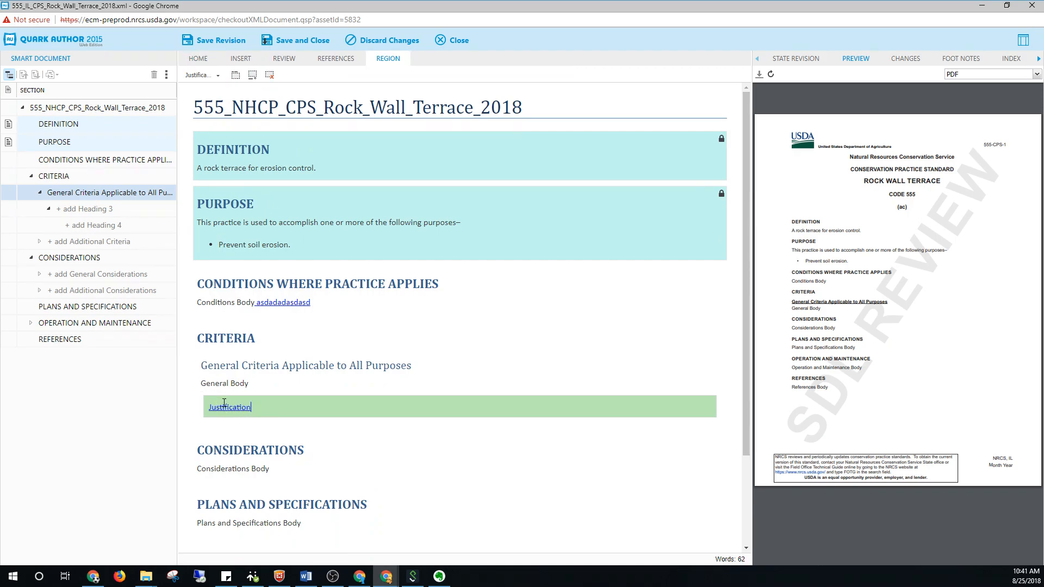
Insert a table with 2 columns and 2 rows below "General Body" and fill each cell with "test"
left_click(255, 383)
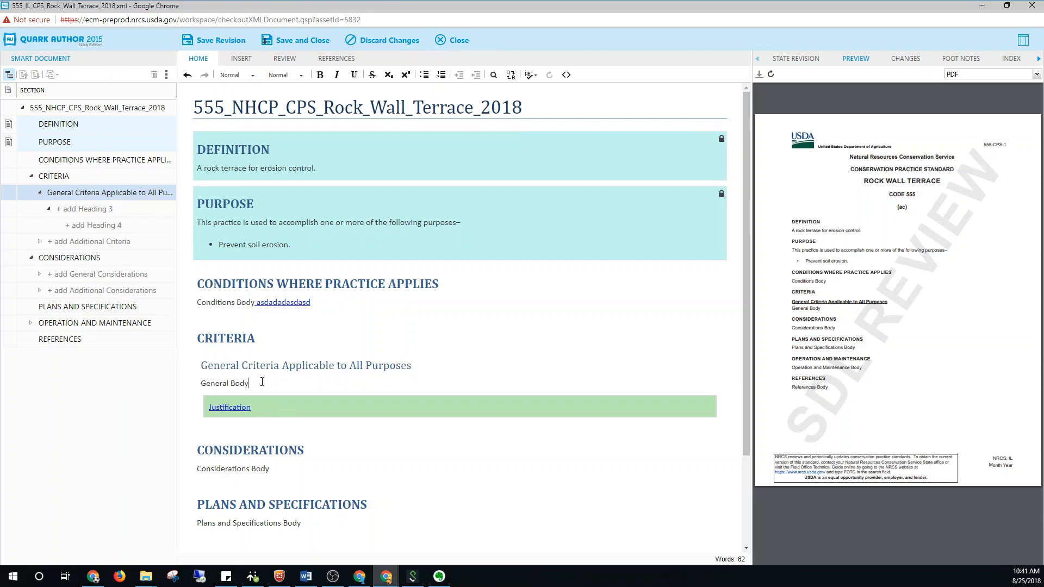
key("Return")
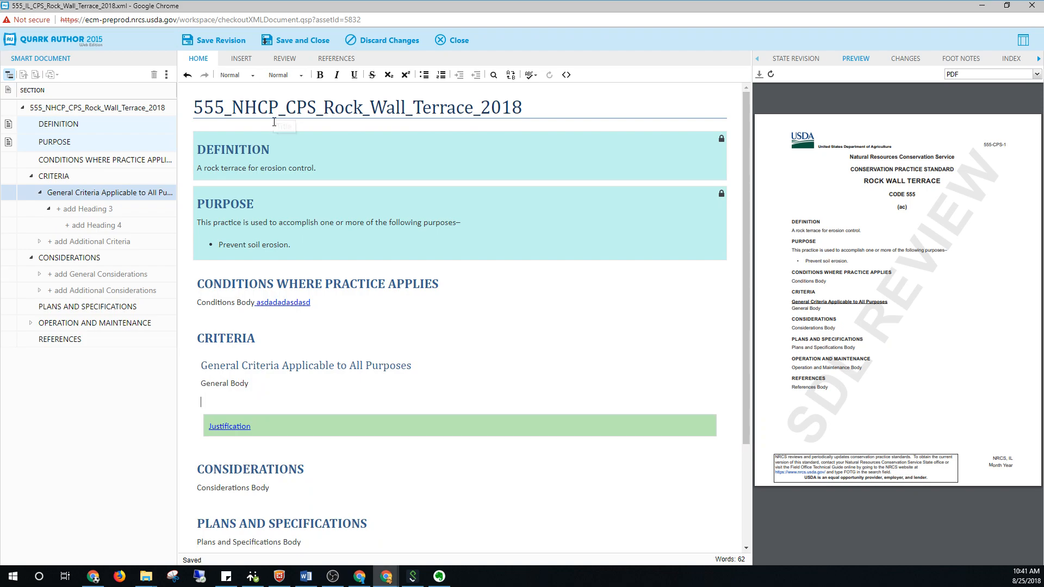
left_click(242, 61)
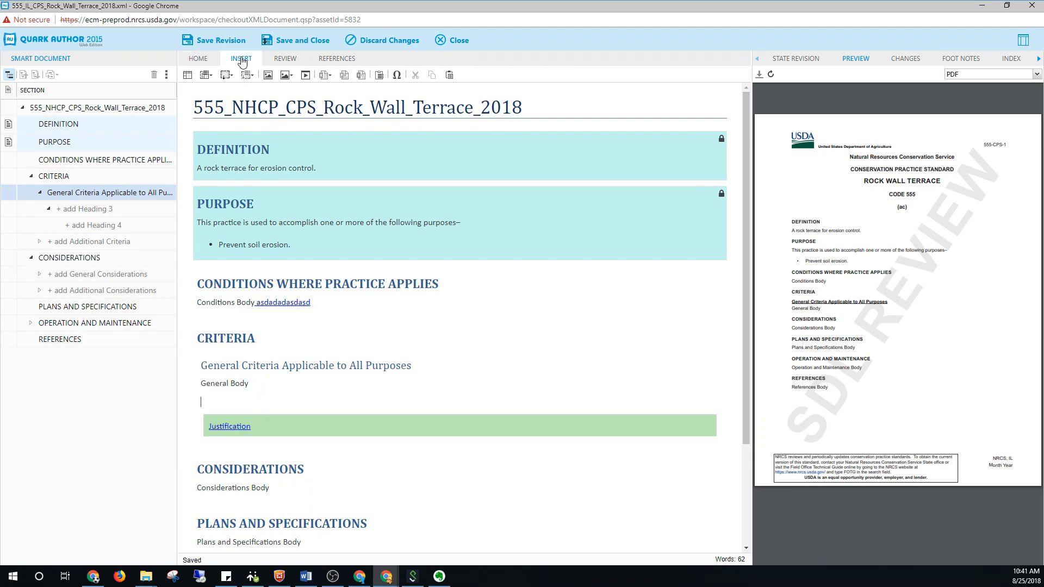
left_click(188, 79)
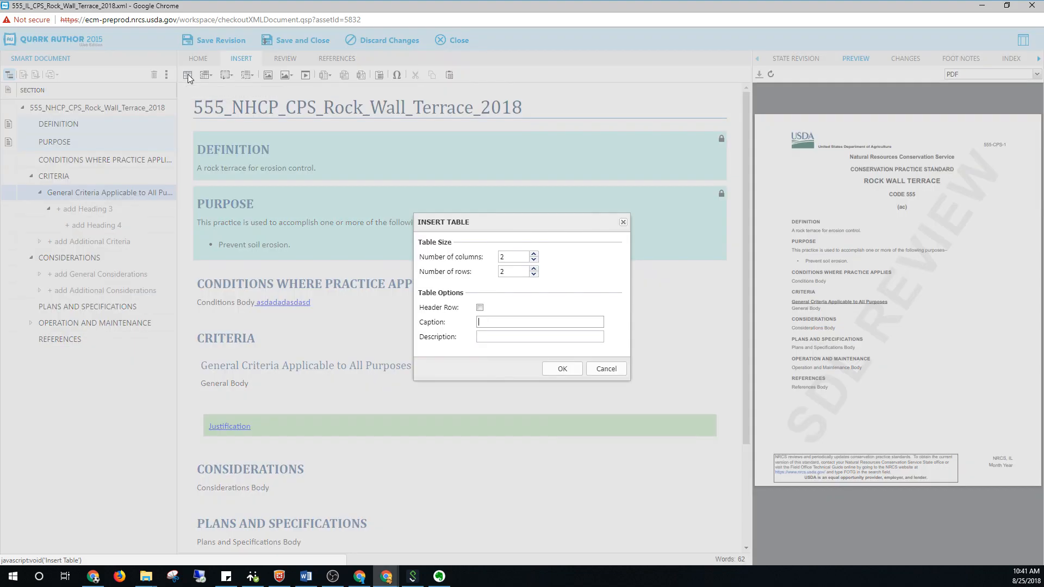
left_click(567, 375)
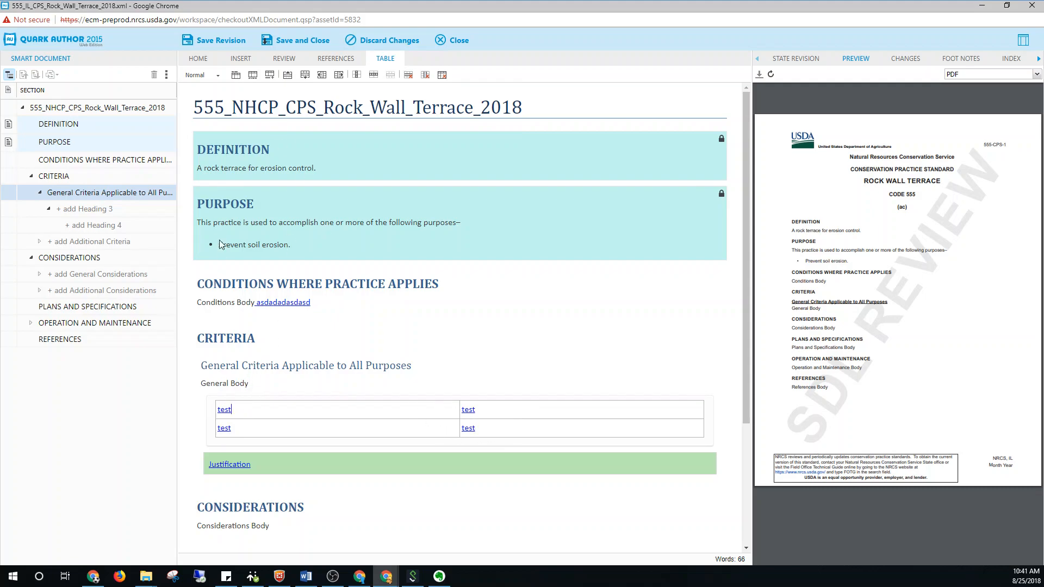
Apply the Center Paragraph type to the text in the table's first cell
left_click(198, 59)
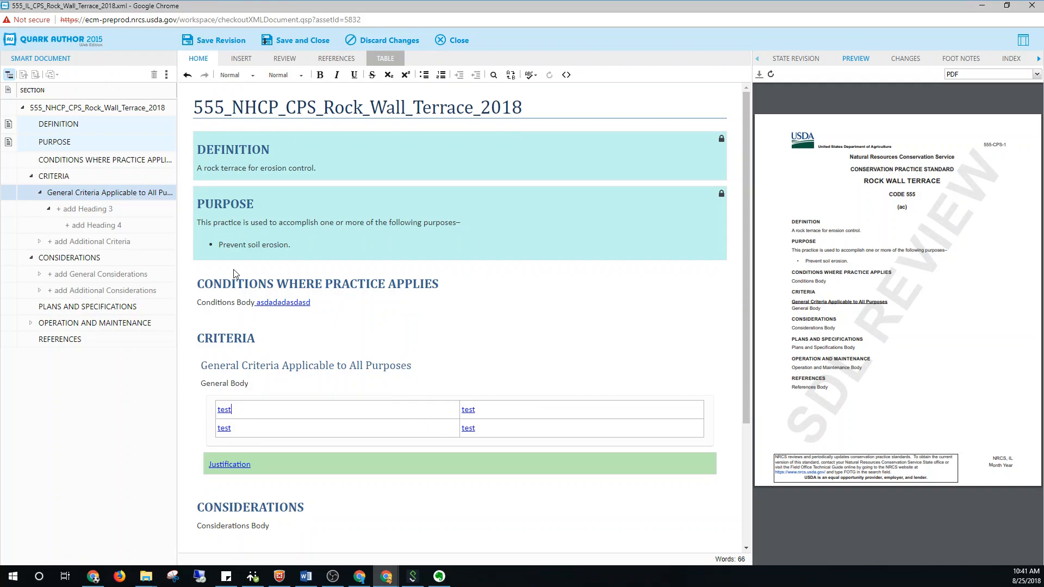
left_click_drag(243, 411, 212, 409)
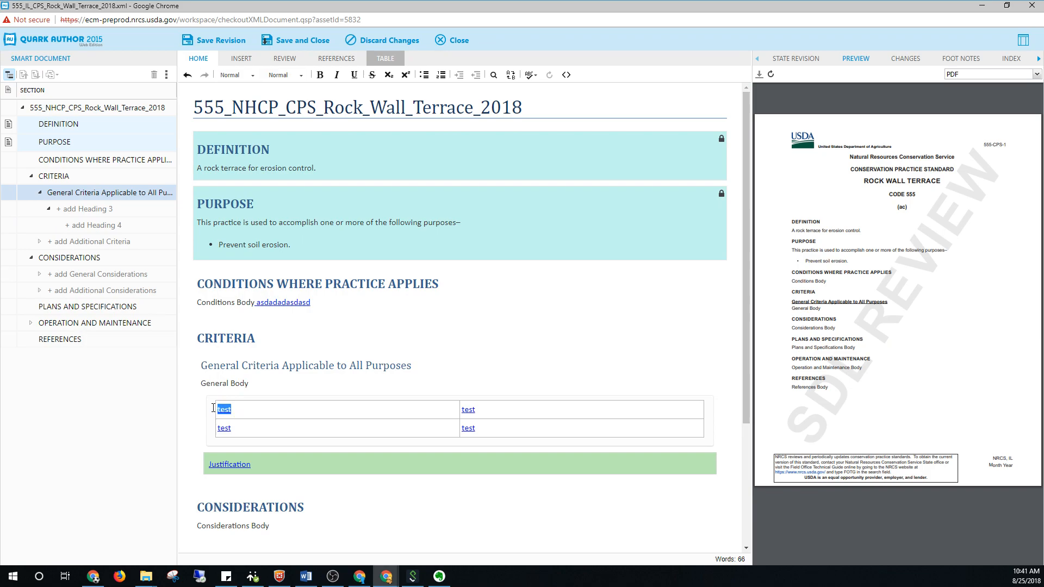
left_click(251, 75)
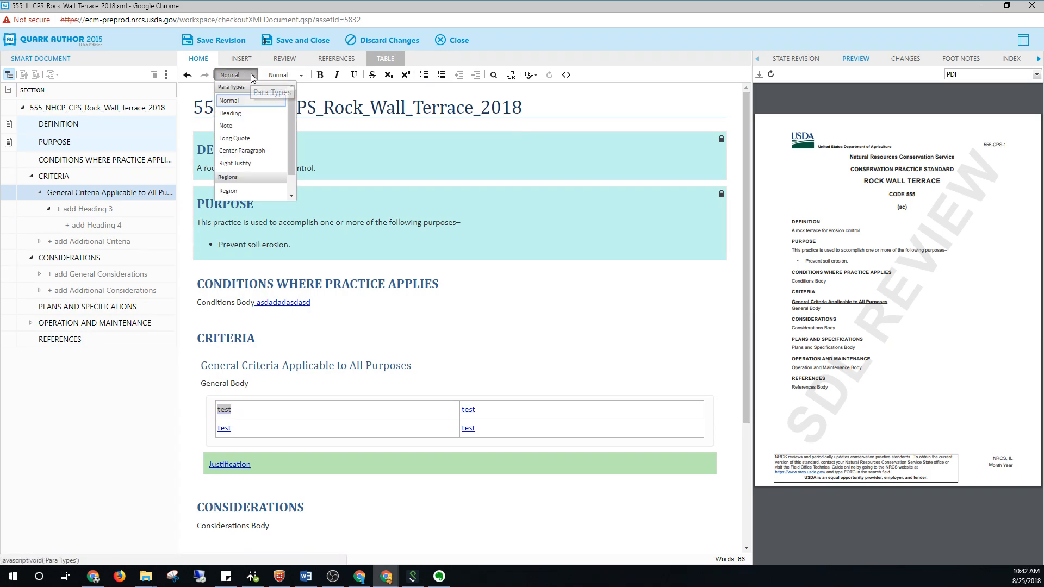
left_click(261, 152)
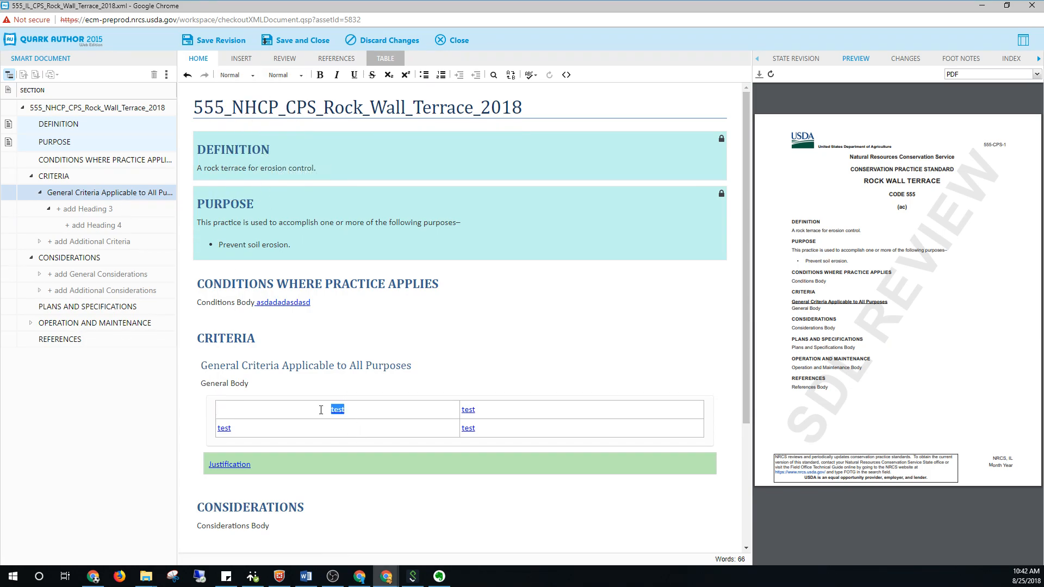
Apply the Right Justify paragraph type to the text in the first cell of the table's second row
left_click_drag(505, 432, 465, 430)
left_click(483, 429)
left_click_drag(232, 428, 217, 430)
left_click(236, 429)
left_click(251, 75)
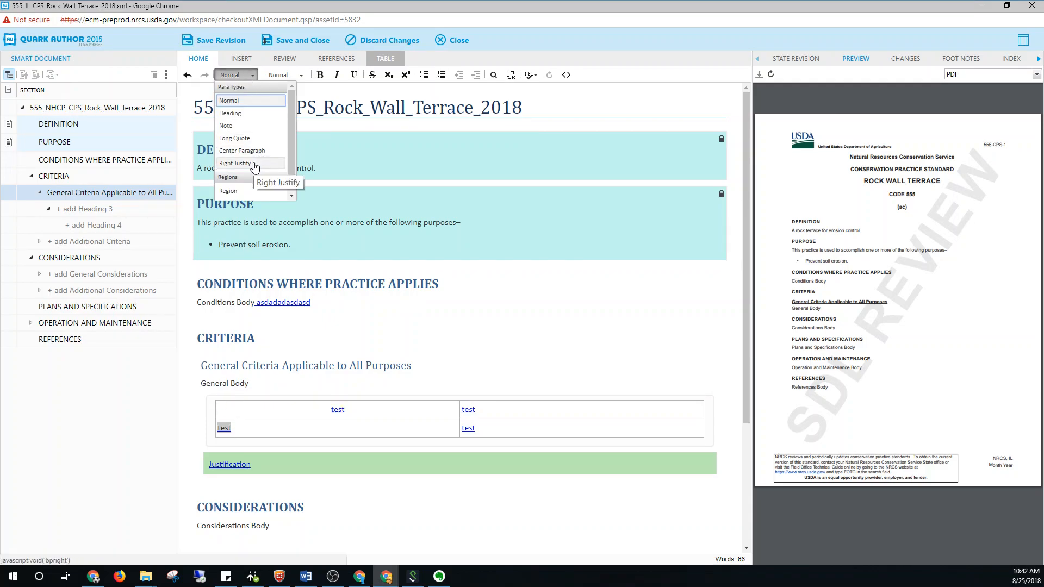
left_click(254, 164)
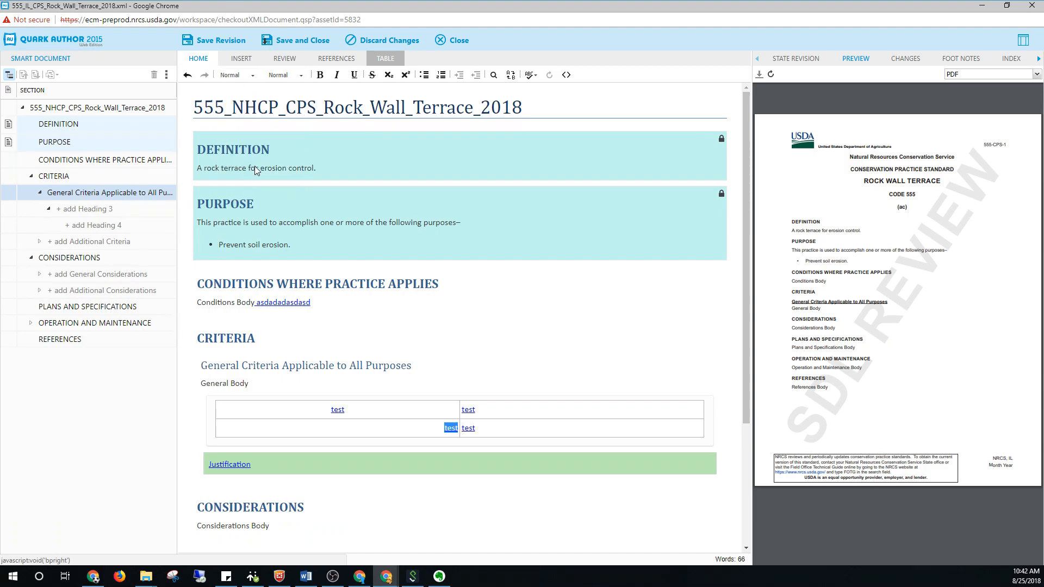
Refresh the PDF preview and enlarge it to inspect the alignment of the table's text
left_click(770, 74)
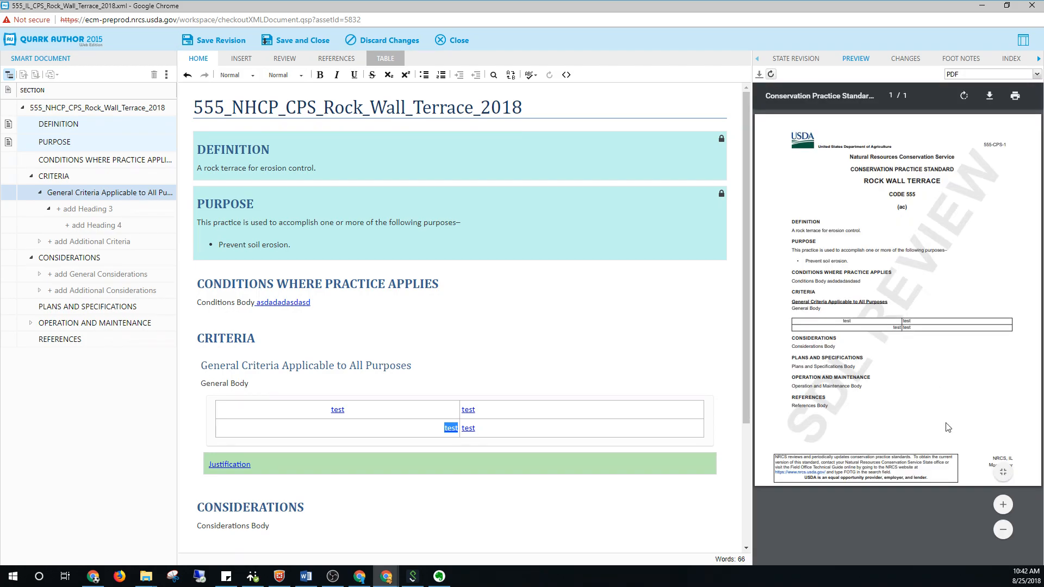
left_click(1002, 511)
left_click(1002, 510)
left_click(1003, 511)
left_click(1003, 512)
scroll(944, 430, "down", 2)
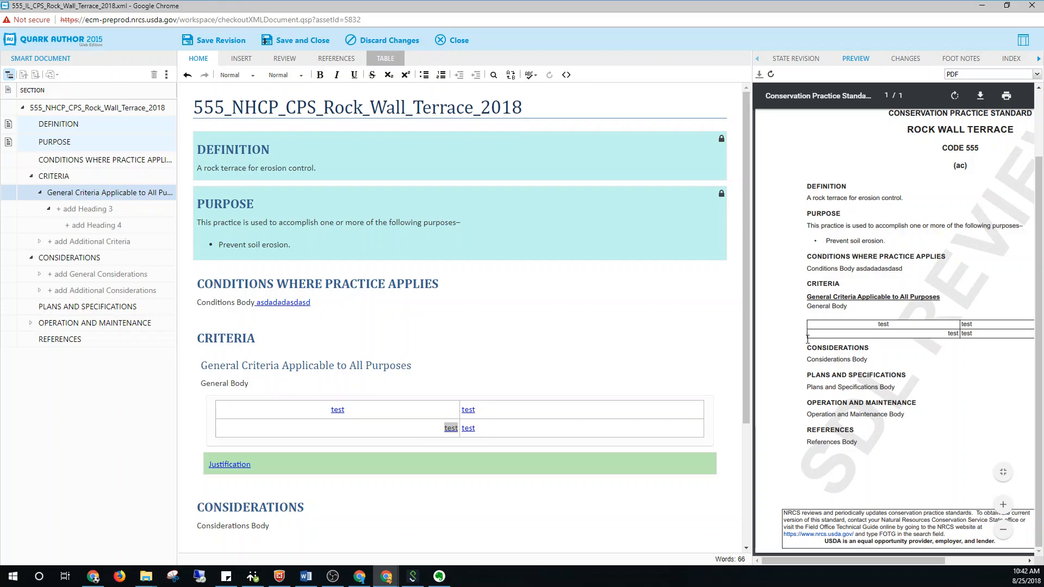
Apply the Keyword tag type to the word "Conditions" in the Conditions Where Practice Applies section
left_click(290, 80)
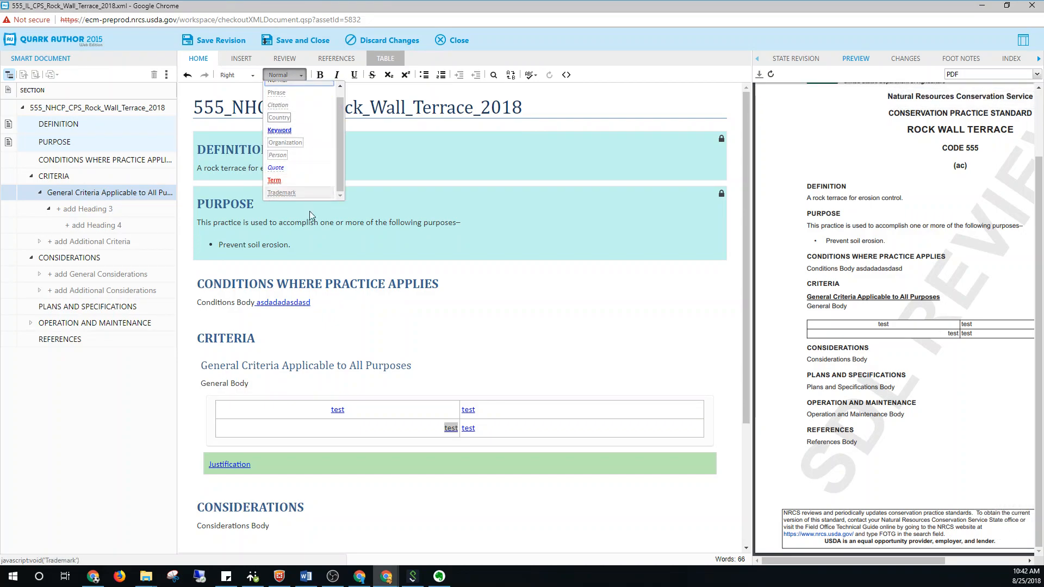
left_click(233, 304)
left_click_drag(234, 303, 197, 300)
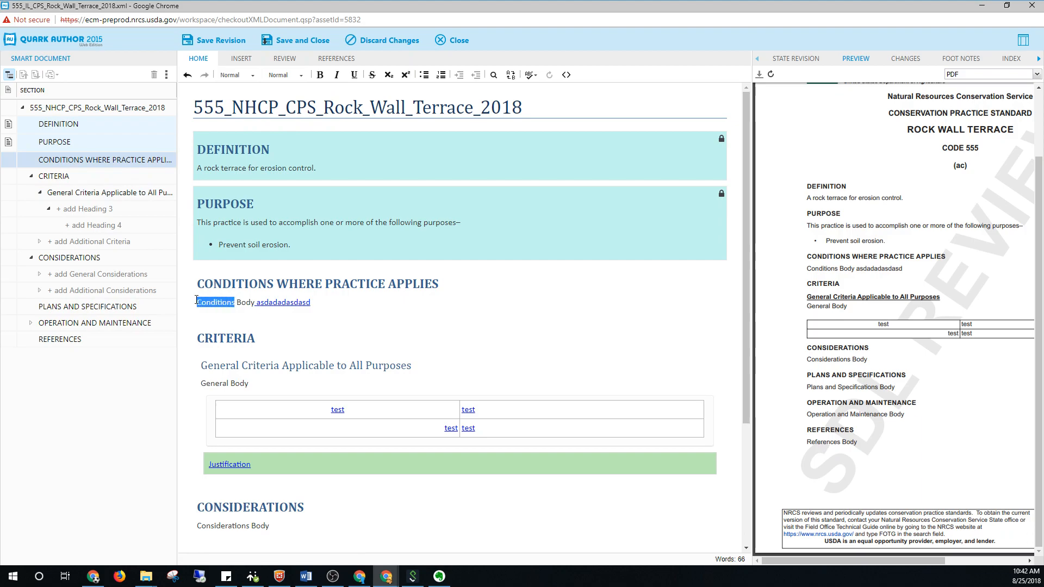
left_click(282, 75)
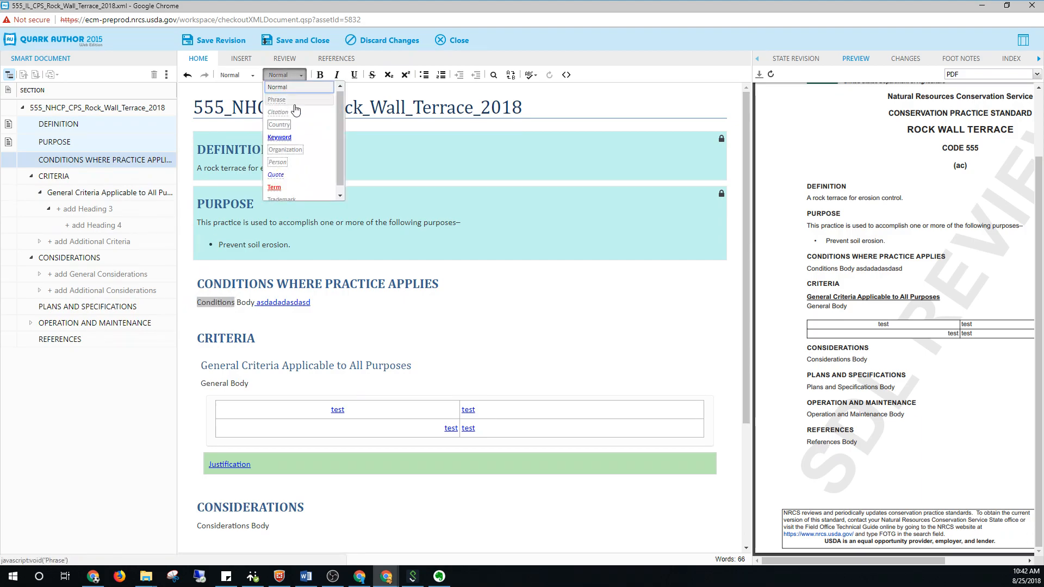
left_click(282, 140)
left_click(247, 304)
left_click_drag(233, 304, 197, 303)
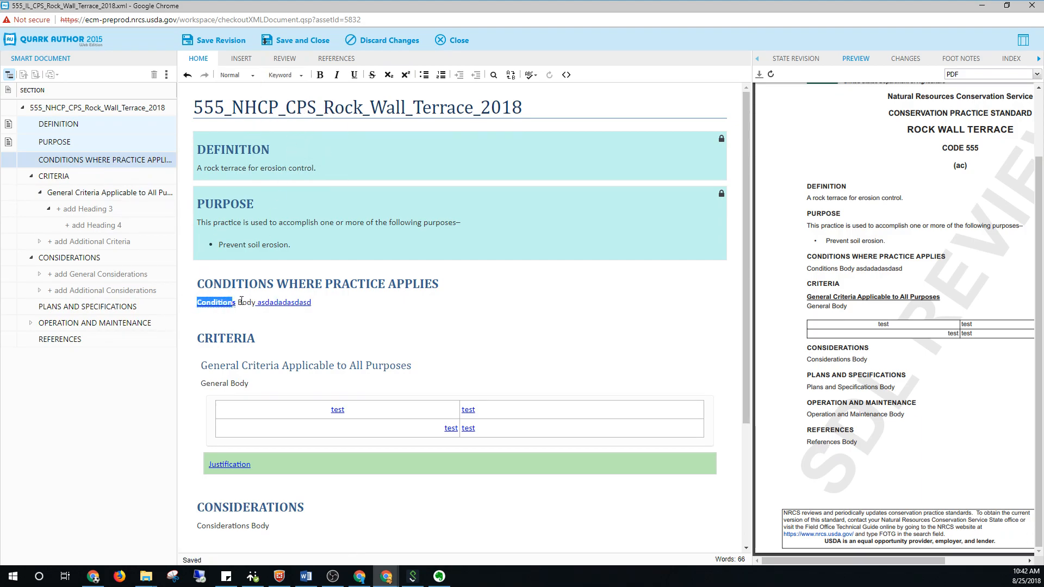
Refresh the PDF preview and enlarge it to compare the tagged word "Conditions" with the editor text
left_click(771, 75)
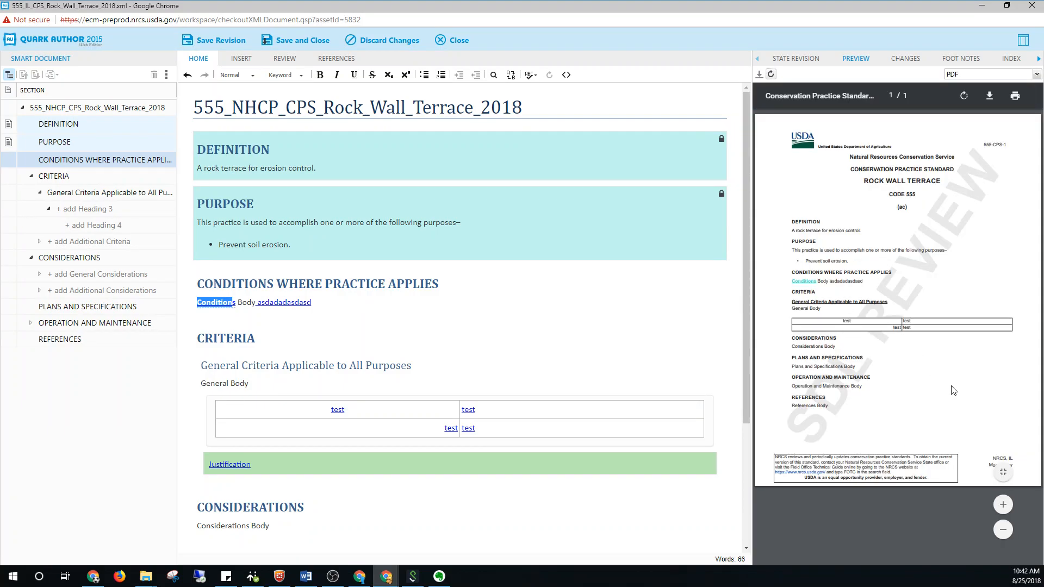
left_click(1004, 504)
left_click(1004, 504)
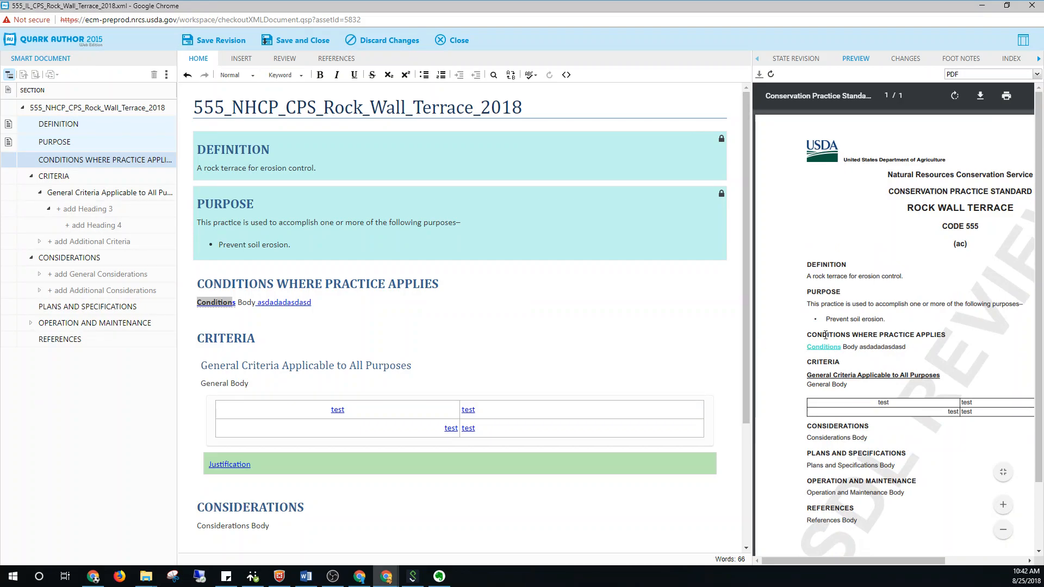
left_click(239, 302)
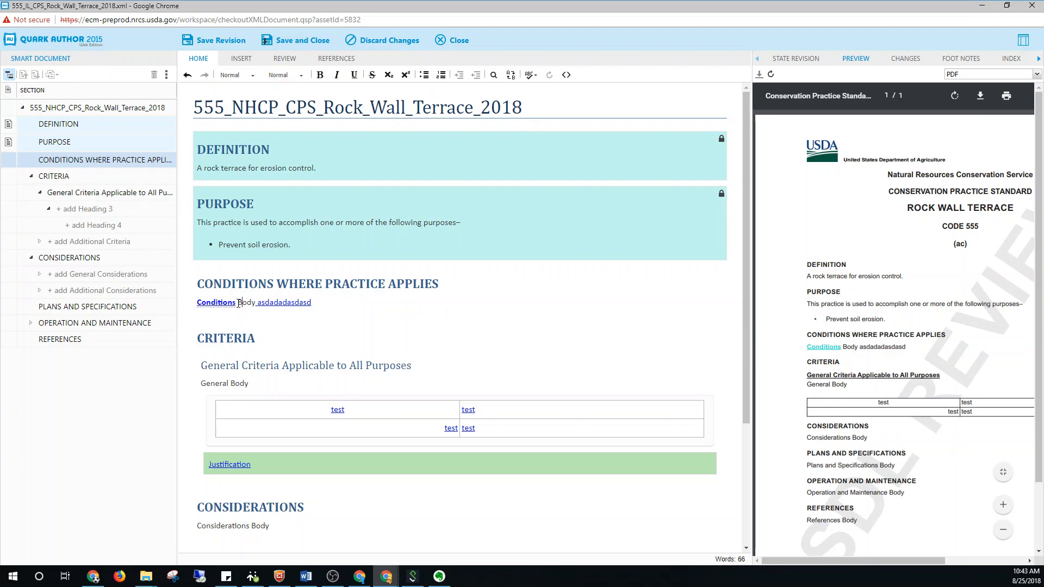
left_click(250, 303)
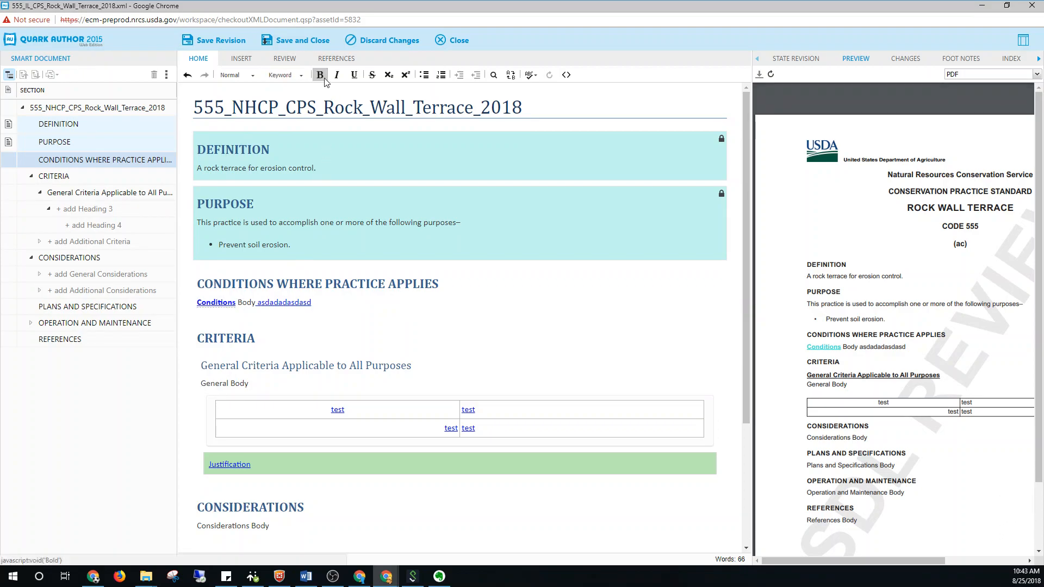
Try bold, italic, underline, strikethrough and subscript on the word "Body" in "General Body", removing each format again
double_click(239, 384)
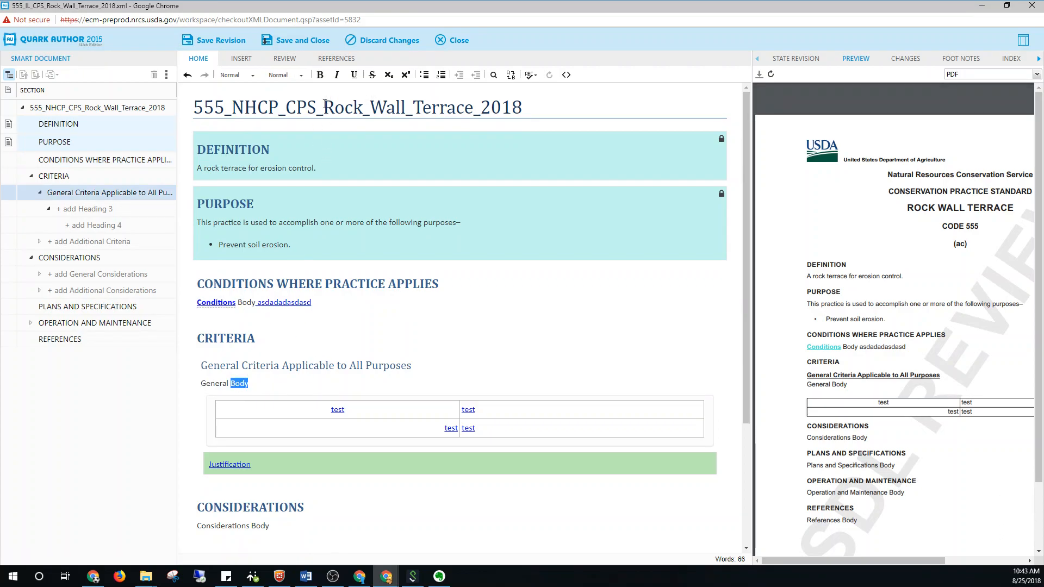
left_click(337, 75)
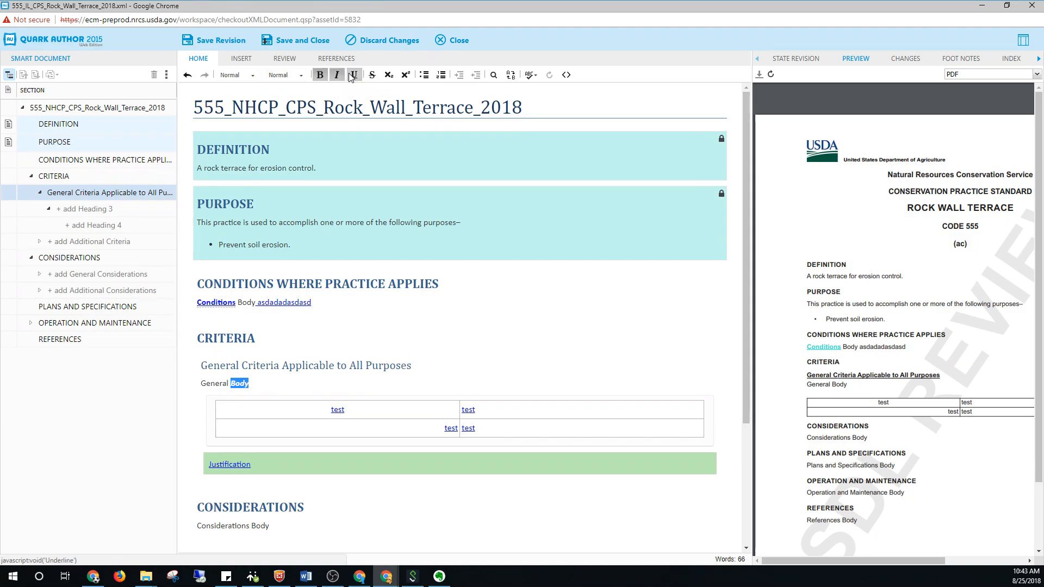
left_click(354, 75)
left_click(337, 75)
left_click(354, 75)
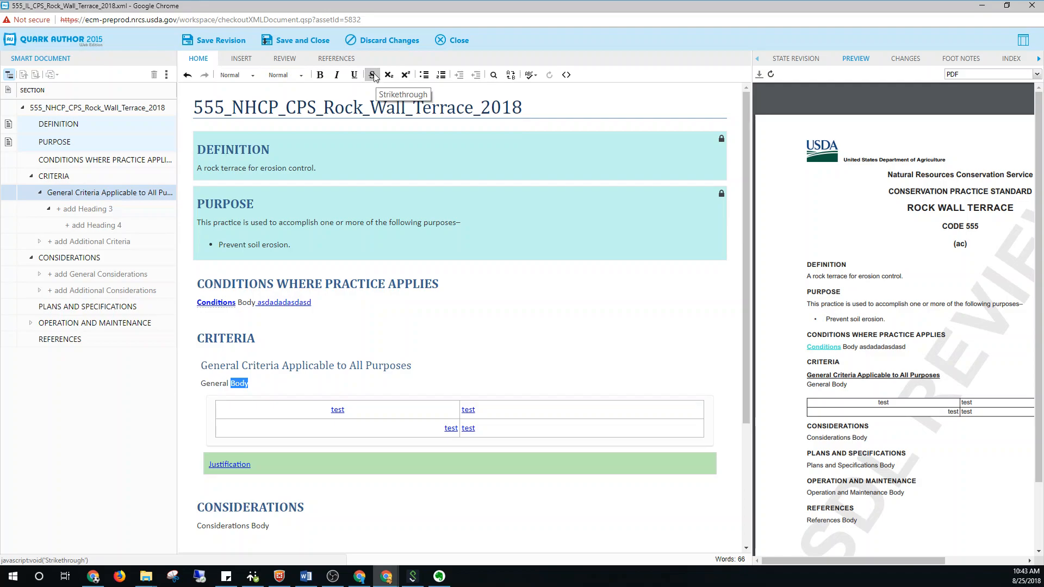
left_click(373, 76)
left_click(389, 76)
left_click(389, 76)
Try a bulleted list and a numbered list on the "General Body" line, removing each again
left_click(424, 79)
left_click(425, 79)
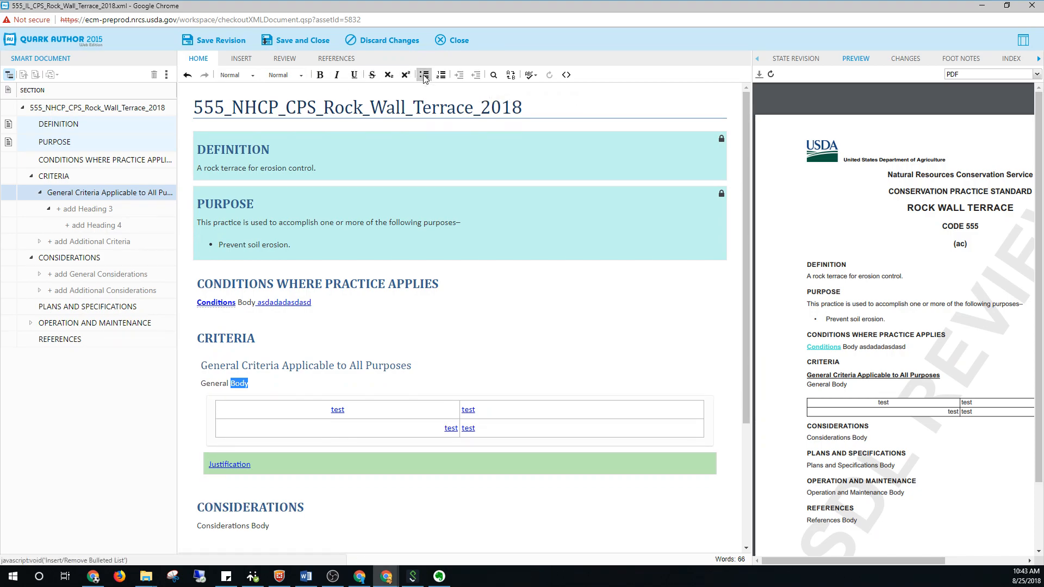
left_click(442, 77)
left_click(442, 76)
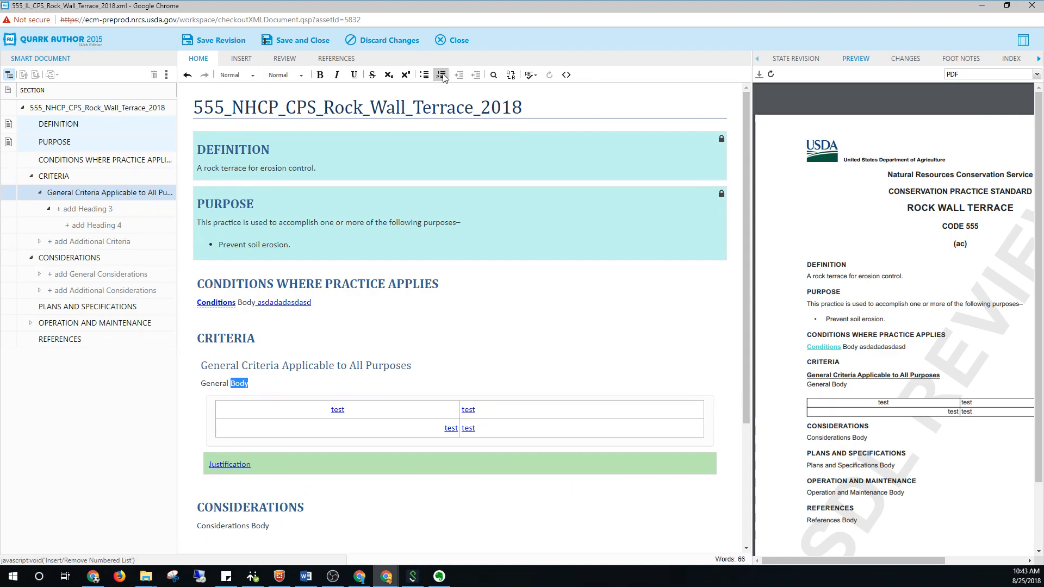
Make "General Body" a numbered list item and add a second item reading "ZXZx"
left_click(441, 76)
left_click(289, 384)
key("Return")
type("ZXZx")
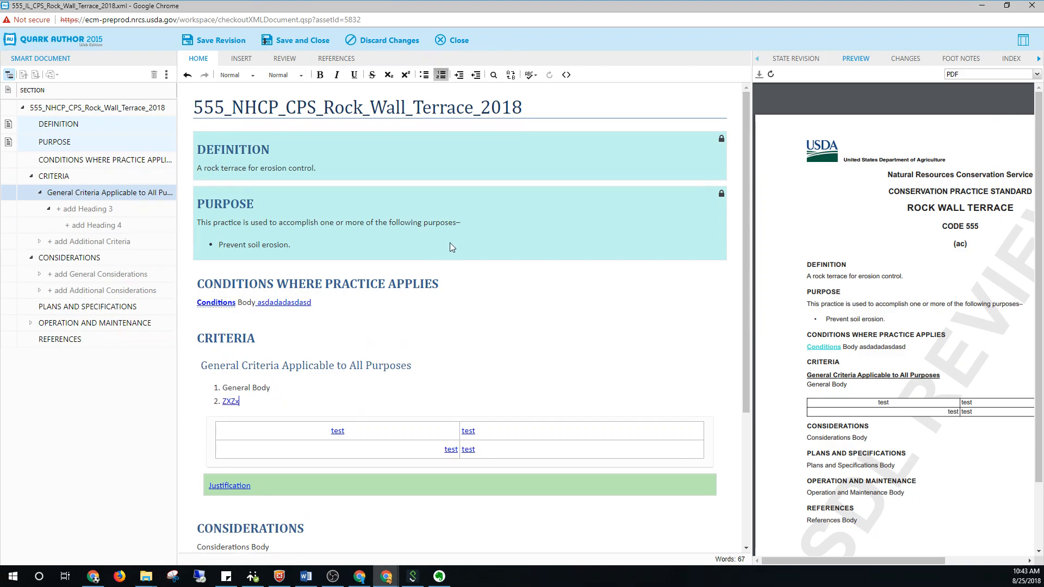
Search the document for "body" and go through the matches with cyclic matching on
left_click(494, 76)
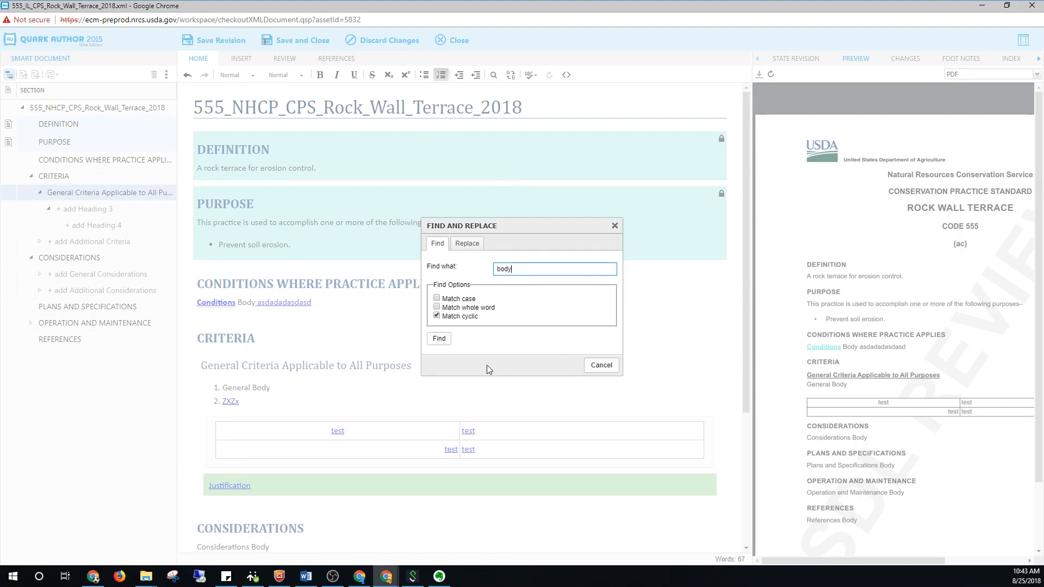
left_click(441, 340)
left_click(442, 339)
left_click(442, 339)
left_click(442, 340)
left_click(442, 339)
left_click(442, 339)
left_click(441, 339)
left_click(442, 339)
left_click(442, 339)
left_click(442, 340)
left_click(441, 339)
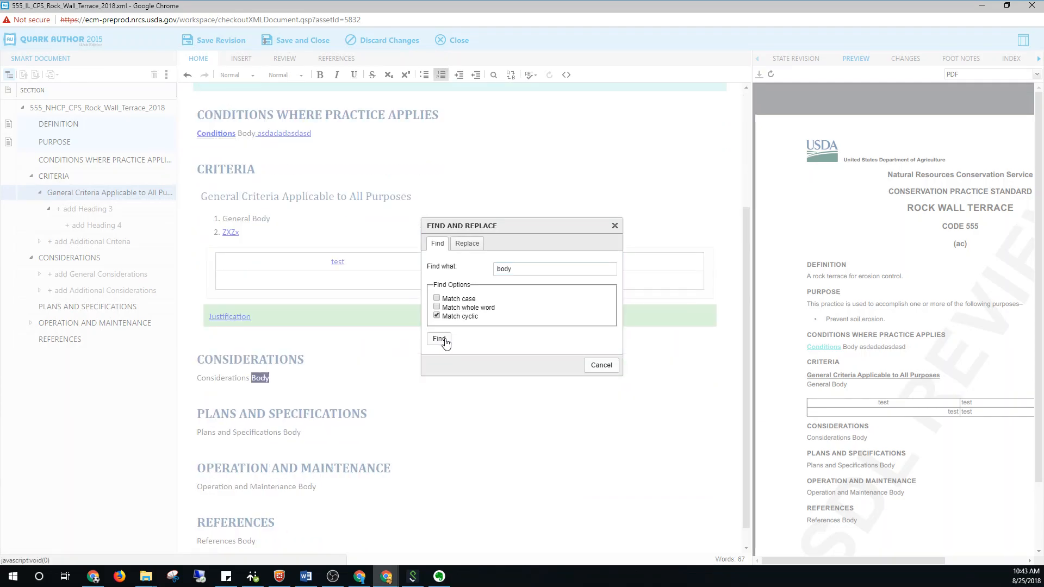
Replace all occurrences of "body" with "test" and close Find and Replace
left_click(477, 244)
left_click(517, 288)
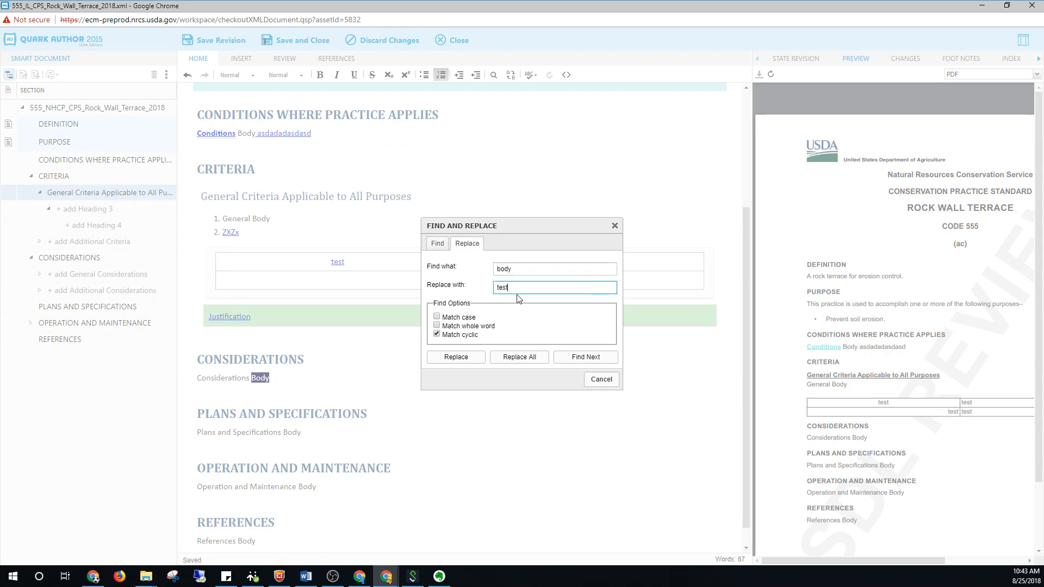
left_click(516, 359)
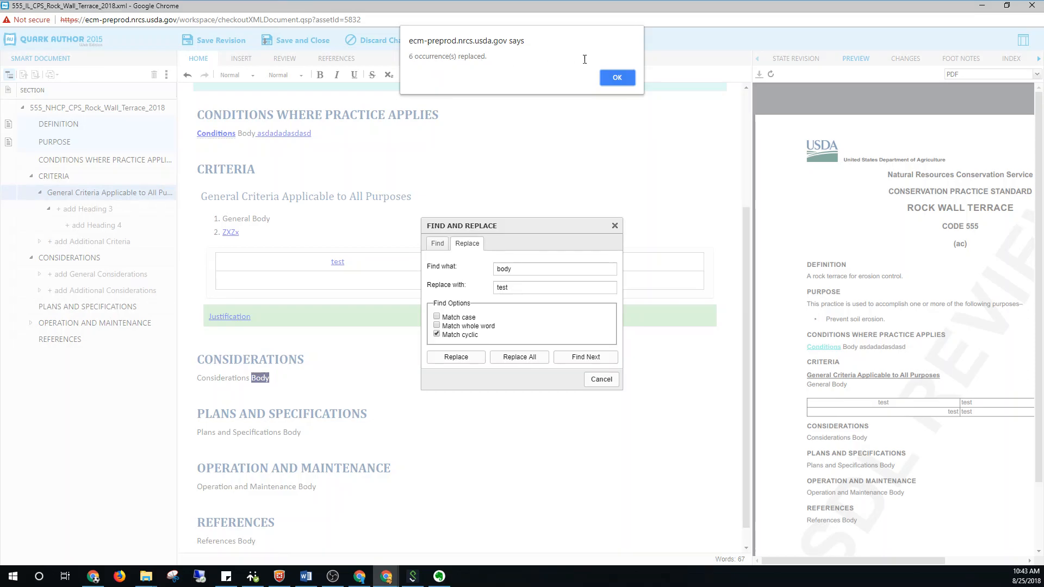
left_click(615, 81)
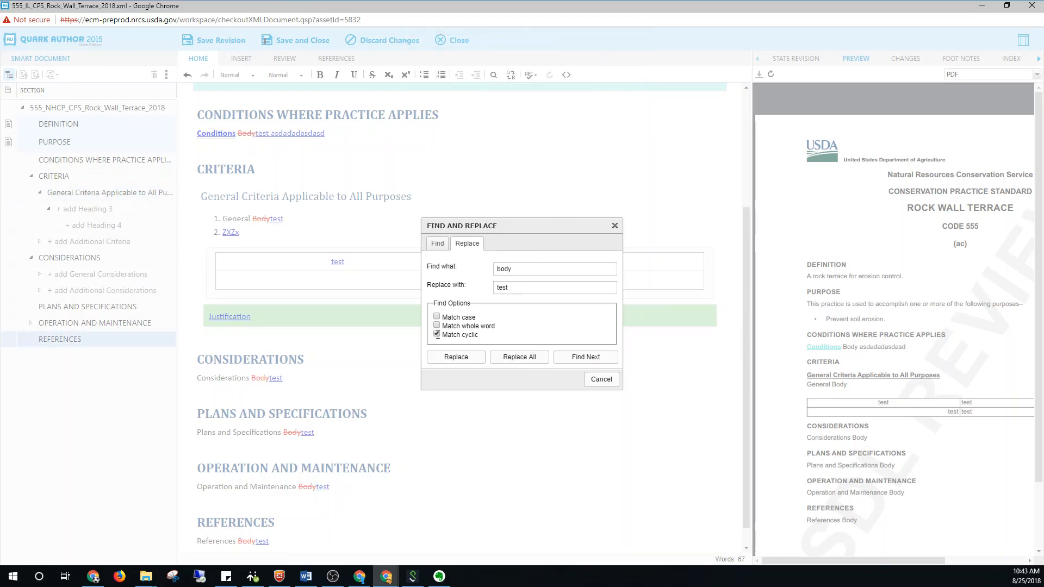
left_click(600, 379)
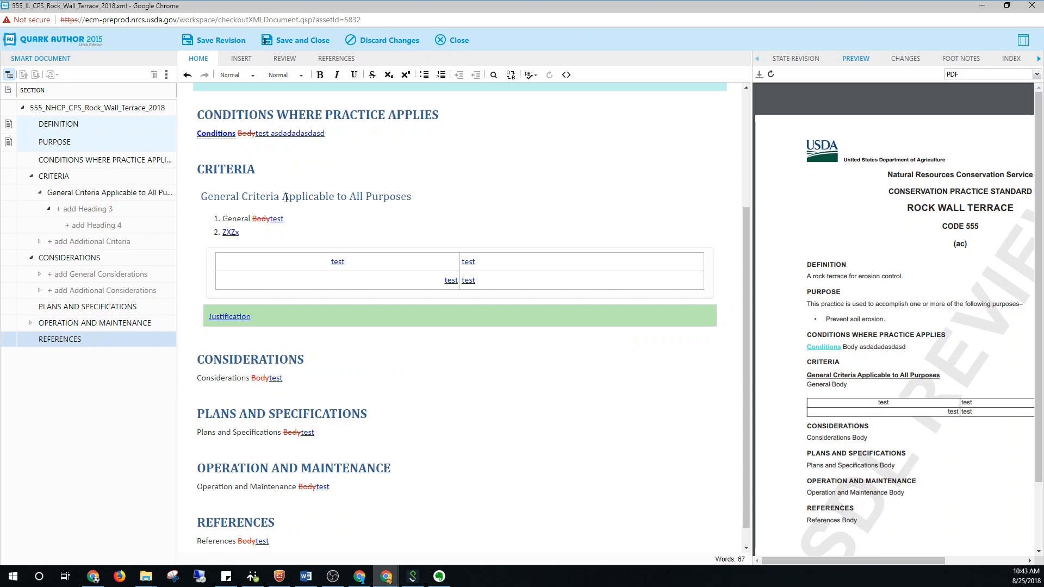
Open the Replace dialog from the Considerations section, compare its Find and Replace pages, and close it
mouse_move(287, 379)
left_mouse_down()
mouse_move(259, 378)
mouse_move(303, 381)
left_mouse_up()
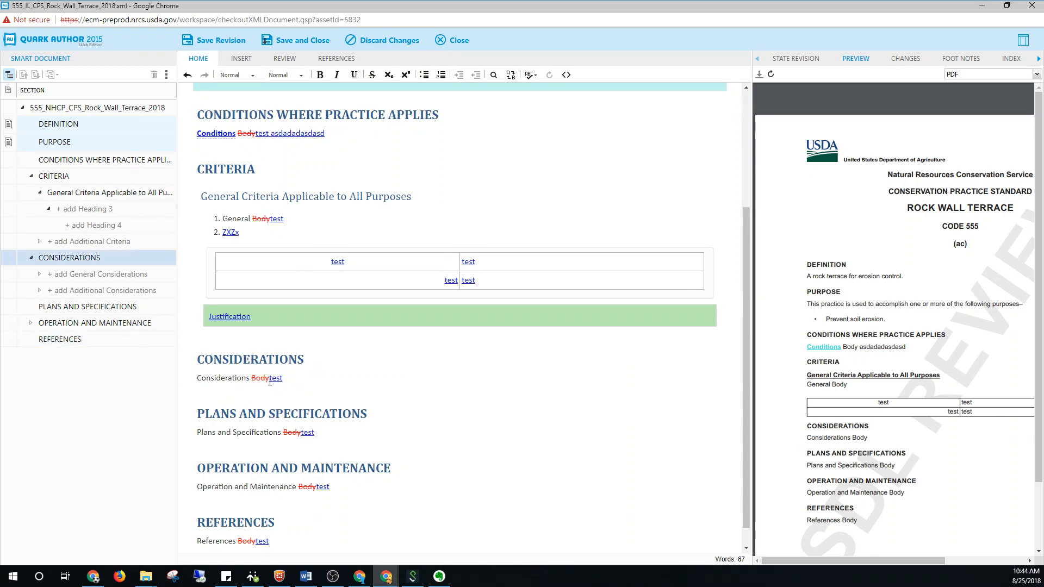
left_click(511, 75)
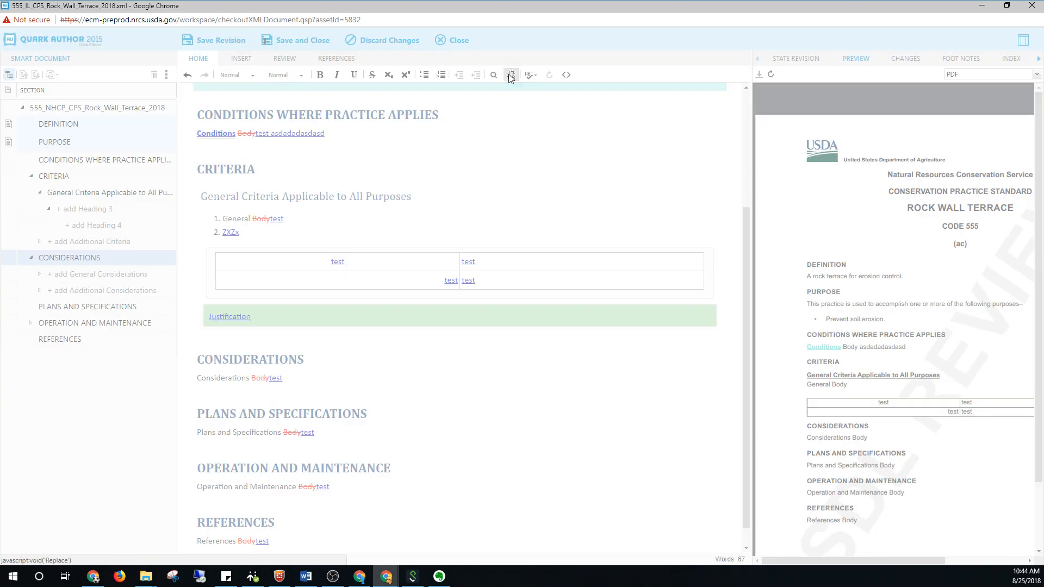
left_click(437, 246)
left_click(475, 249)
left_click(437, 244)
left_click(615, 225)
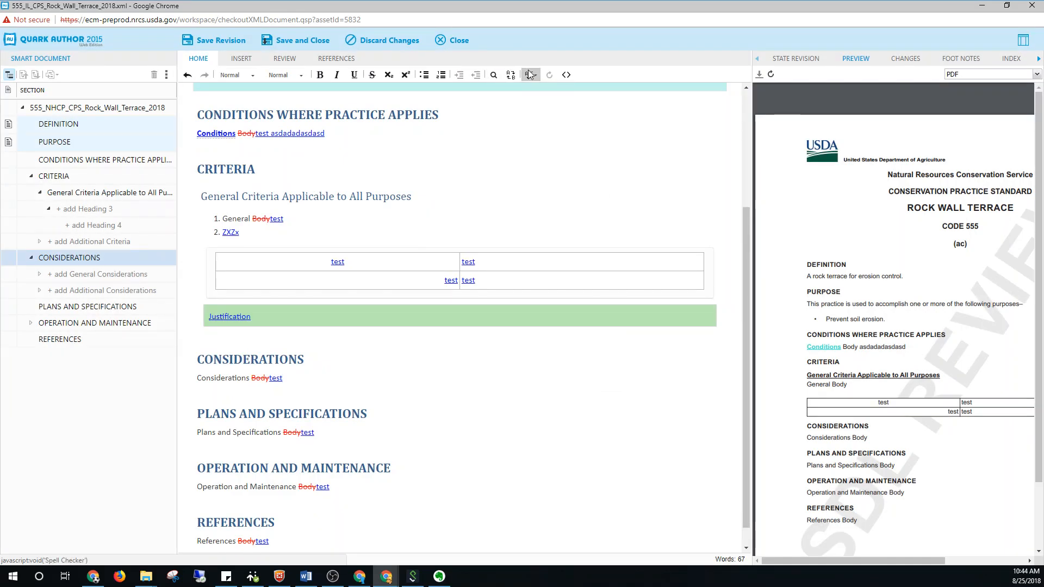
Enable SCAYT spell checking, and open the Check Spelling window and close it again
left_click(530, 75)
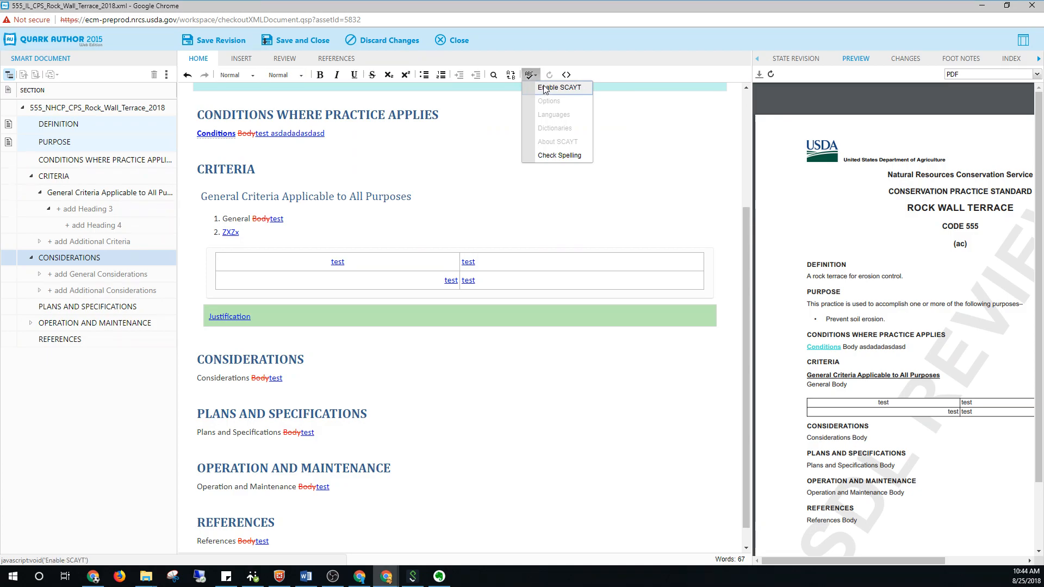
left_click(543, 88)
left_click(530, 74)
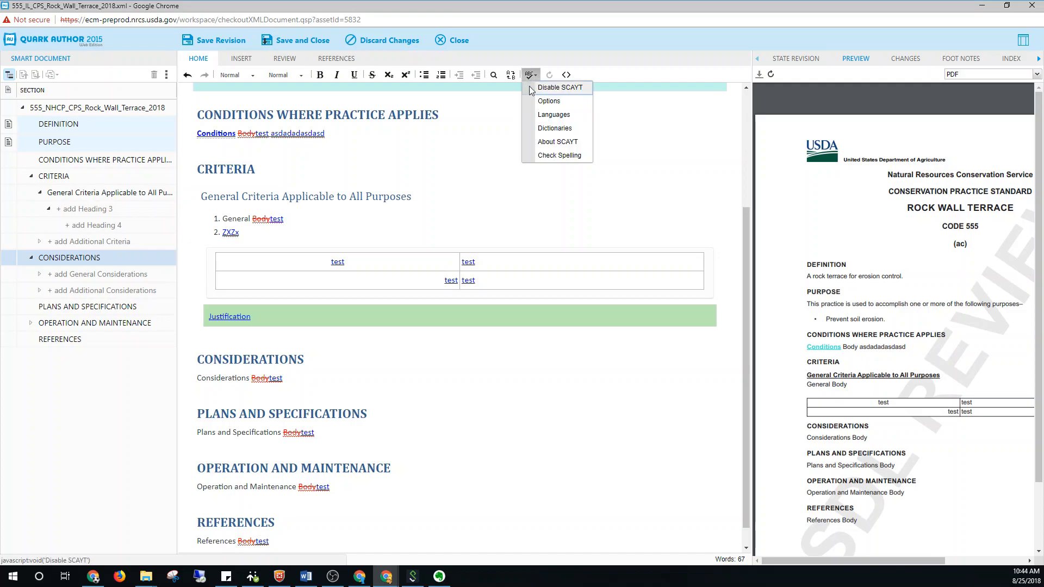
left_click(546, 155)
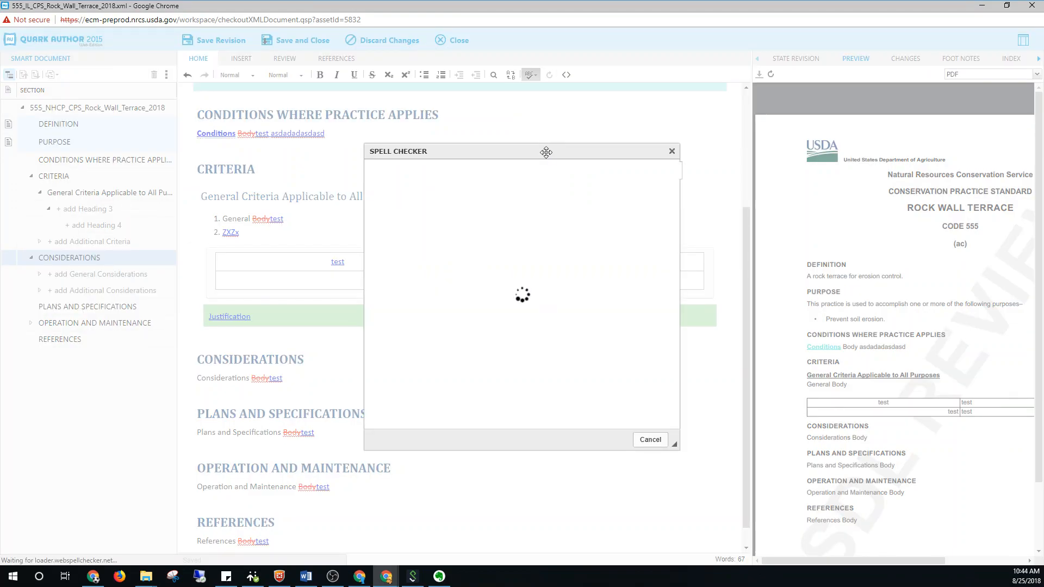
left_click(672, 151)
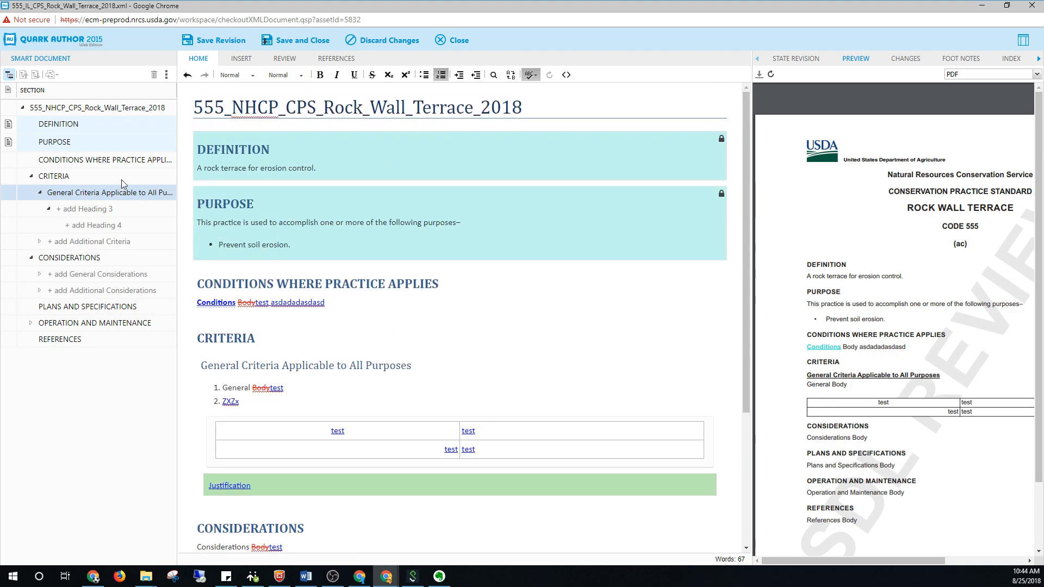
Refresh the locked Purpose section, and place the cursor in the Definition and Purpose headings
left_click(73, 144)
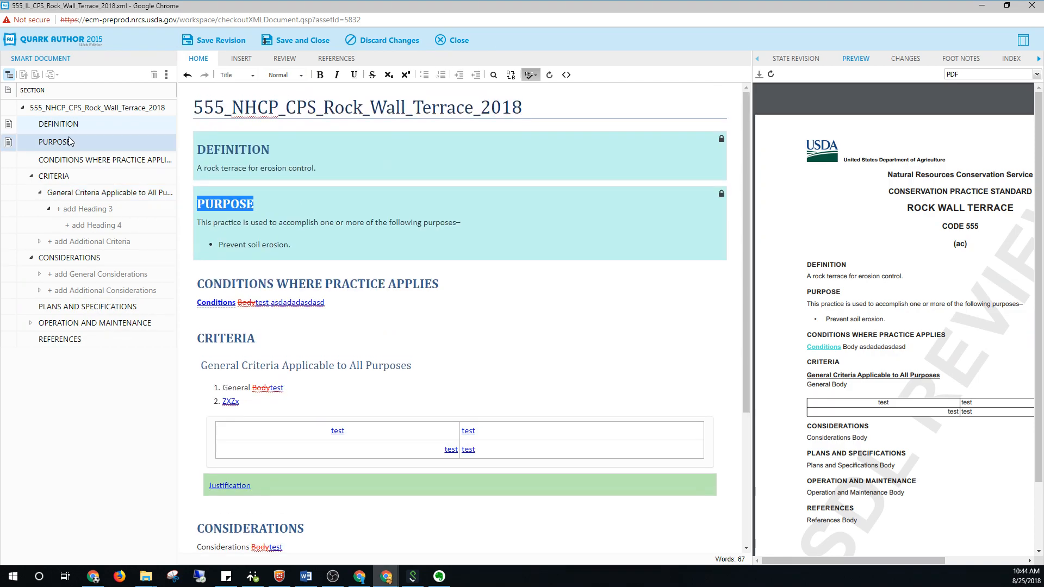
left_click(548, 77)
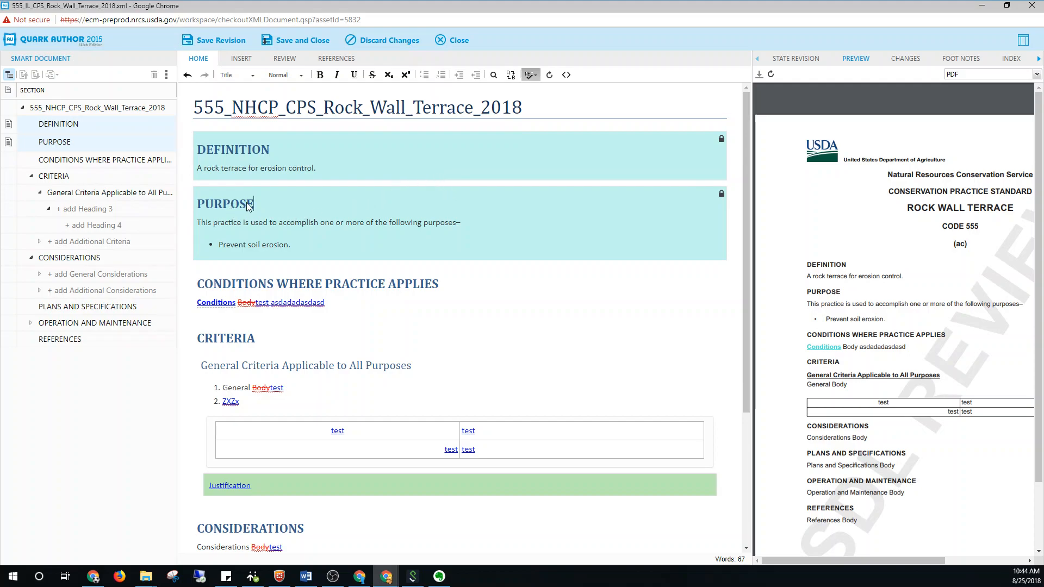
left_click(226, 150)
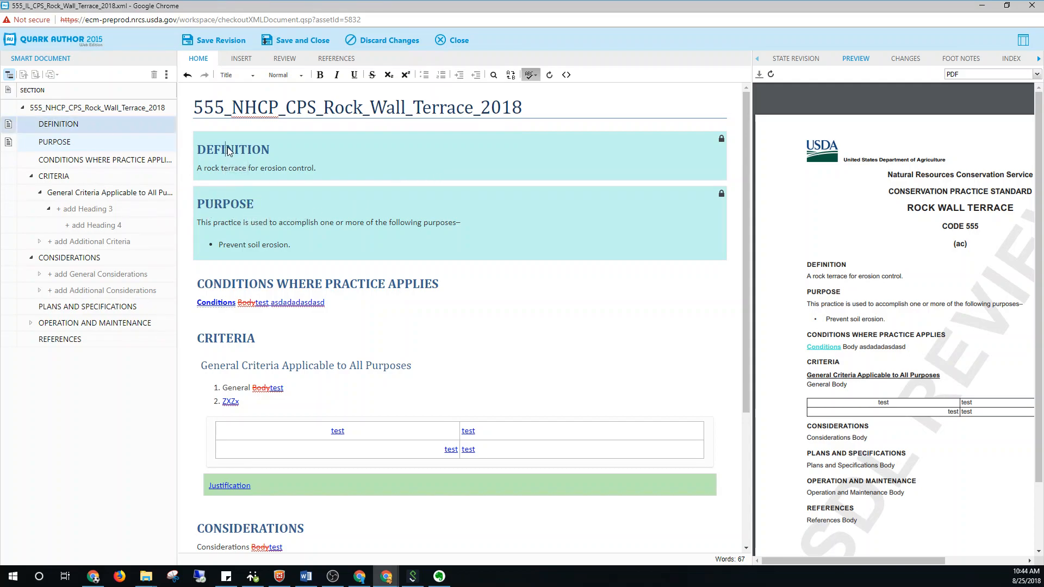
left_click(248, 209)
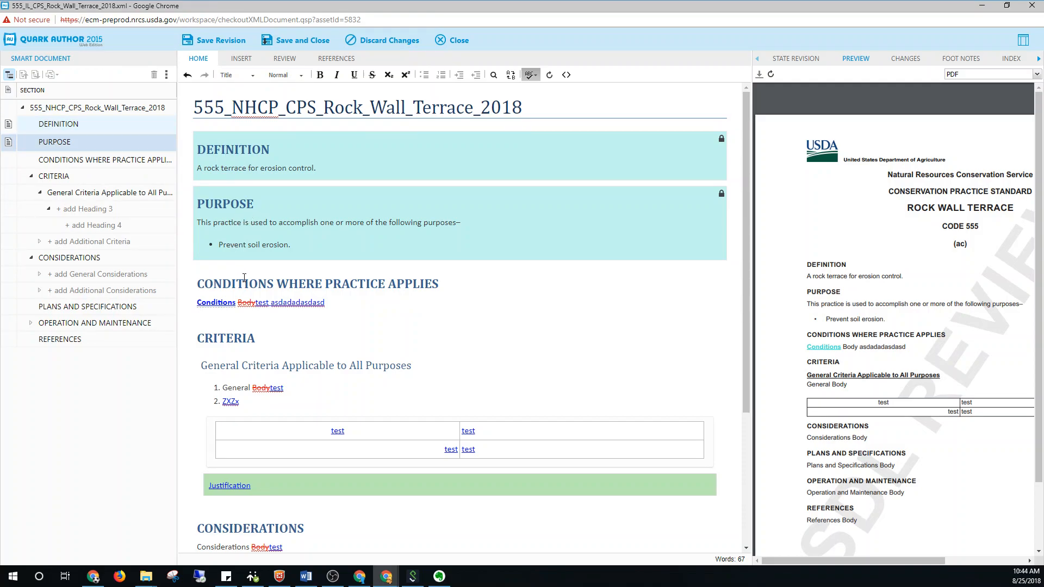
Compare the refresh option between the Conditions Where Practice Applies heading and the locked Purpose section's heading and bullet
left_click(256, 291)
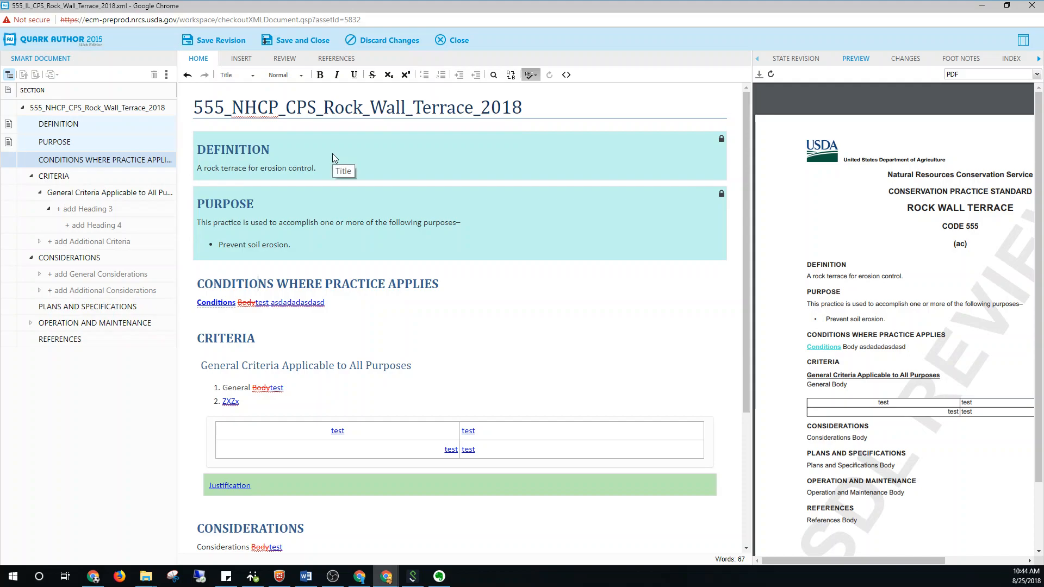
left_click(238, 214)
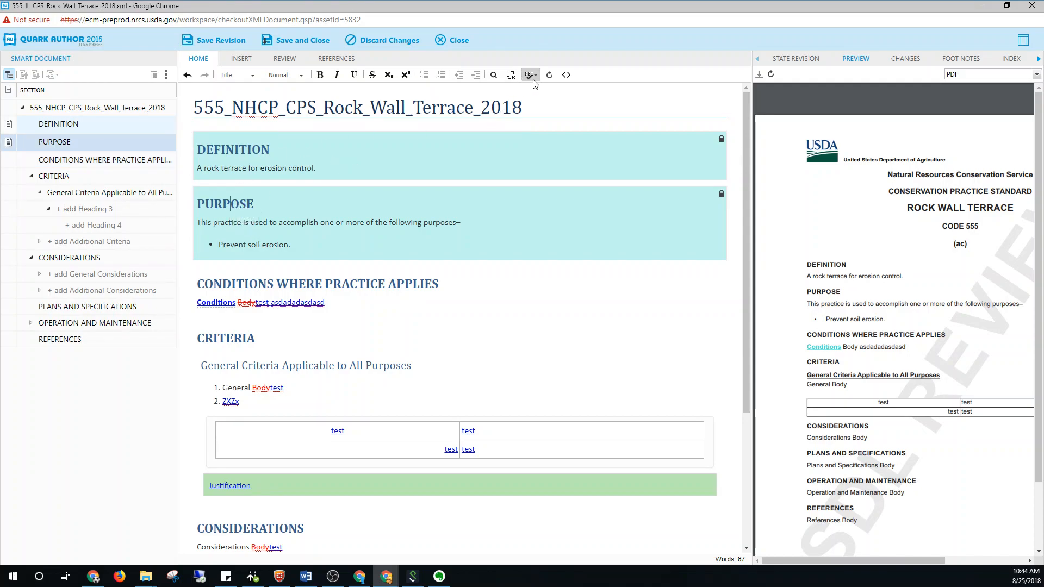
left_click(283, 237)
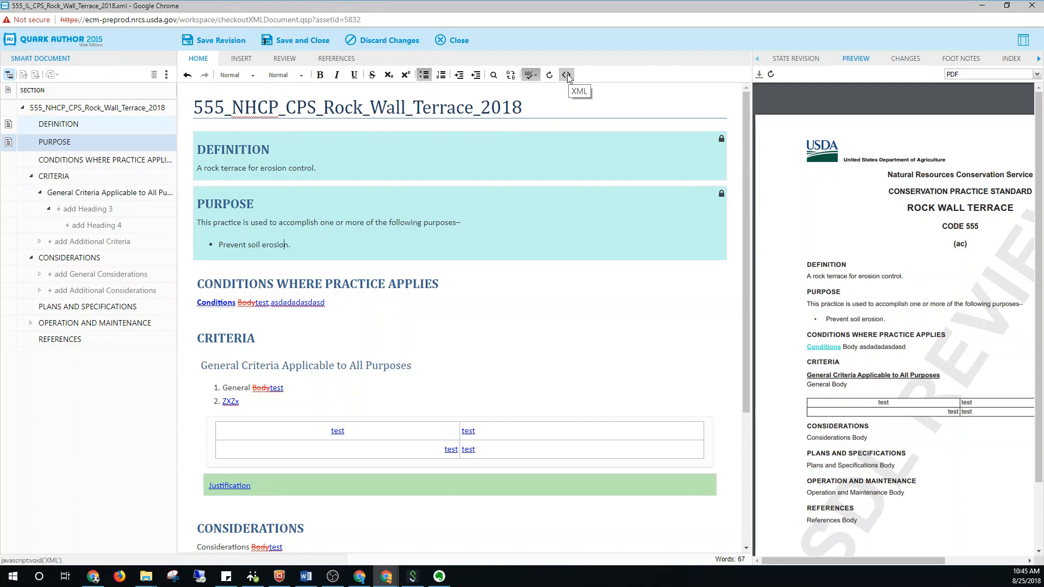
Show the insertion tools, and check the context options of the Criteria table cell before dismissing them
left_click(247, 64)
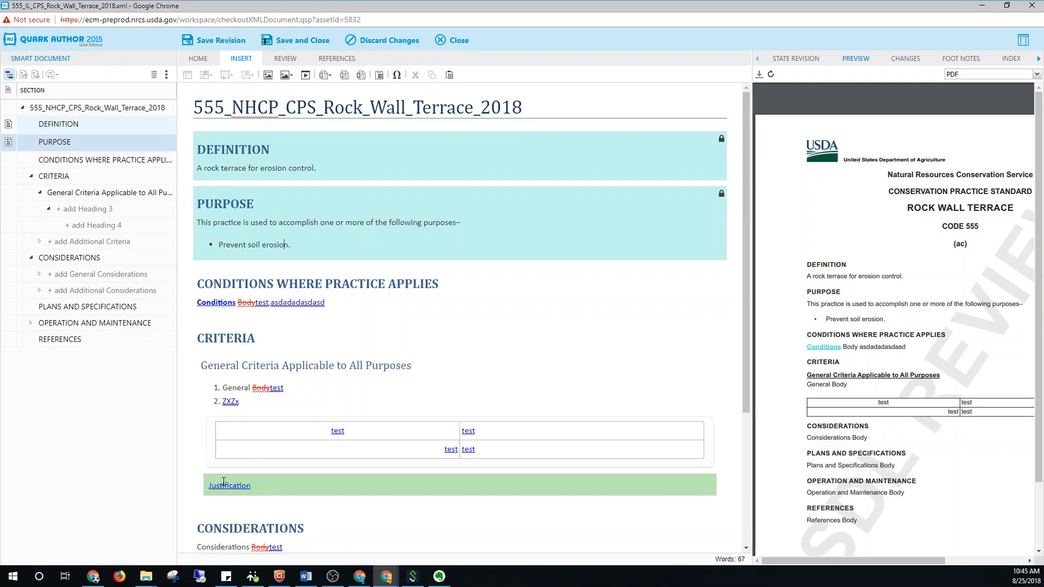
right_click(274, 450)
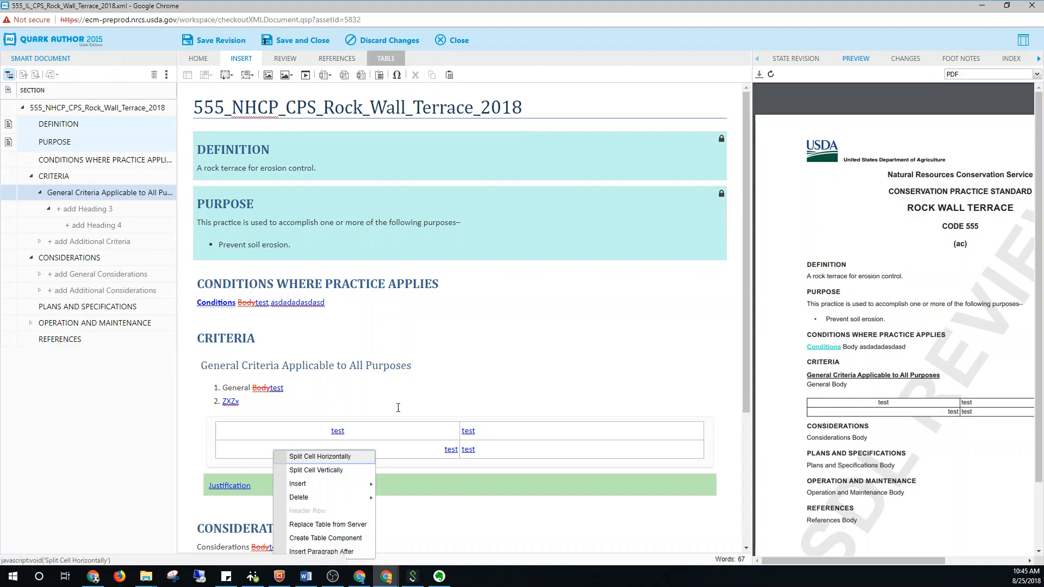
left_click(283, 388)
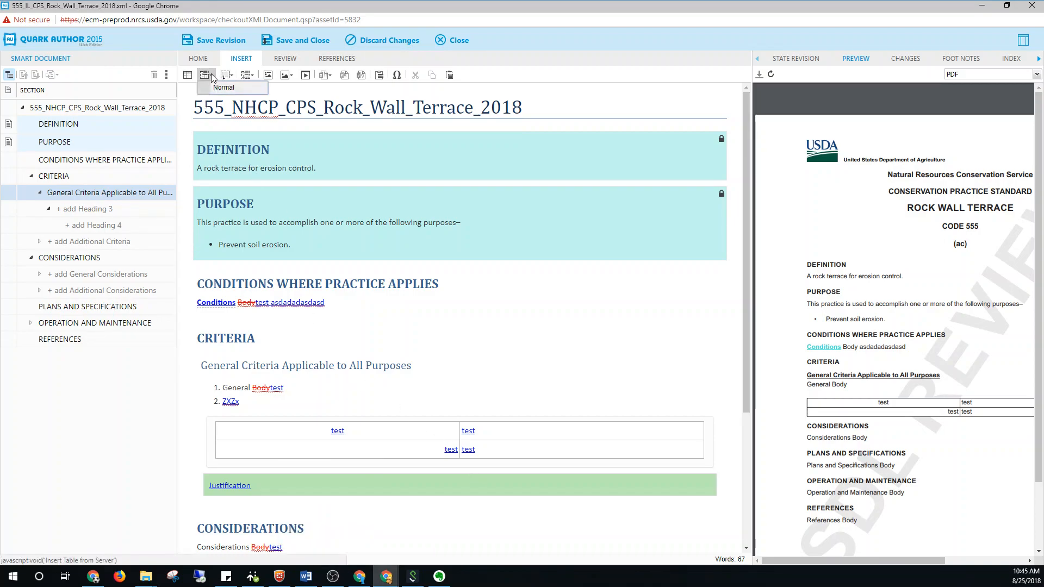
left_click(294, 245)
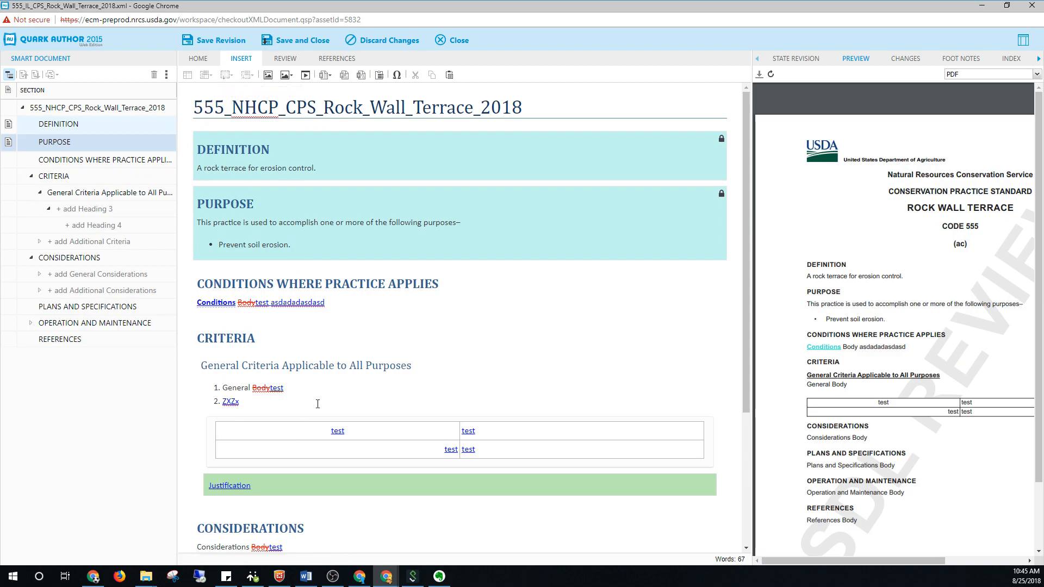
Insert the server table with Document, General Practice Standards Information and Page columns from the ADM collection below the References text
scroll(298, 533, "down", 4)
left_click(298, 534)
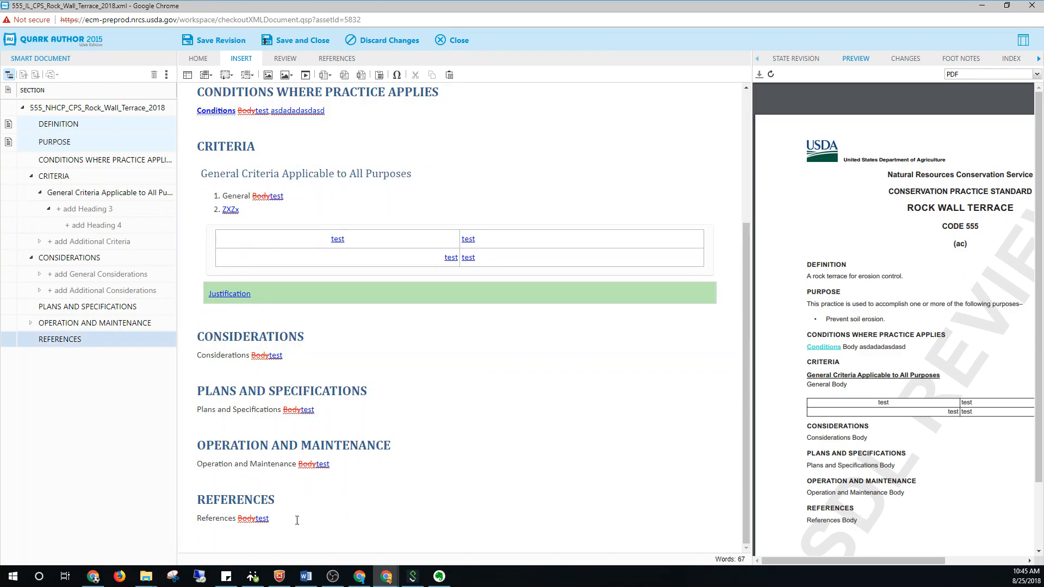
left_click(212, 79)
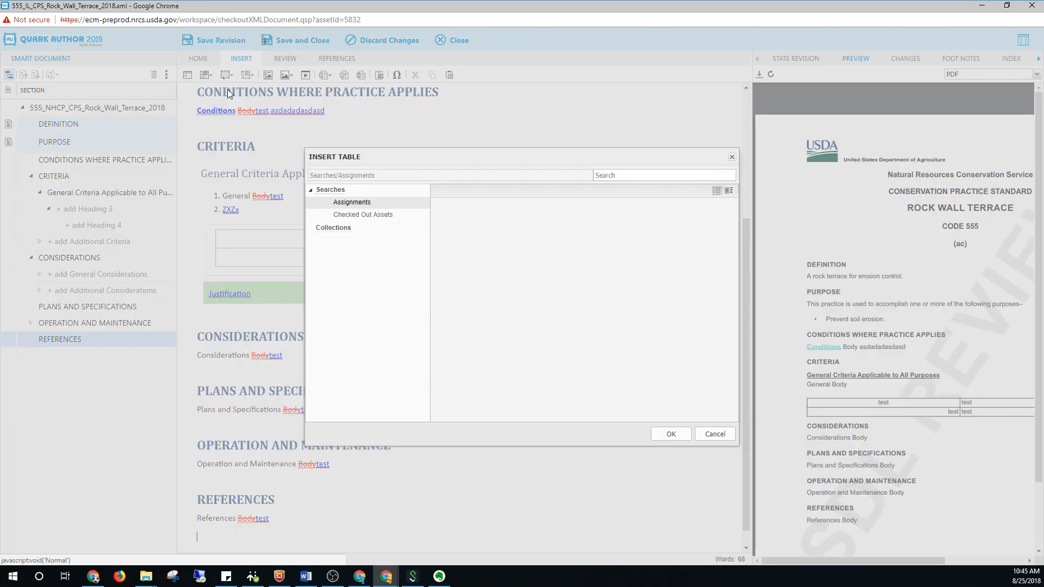
left_click(323, 294)
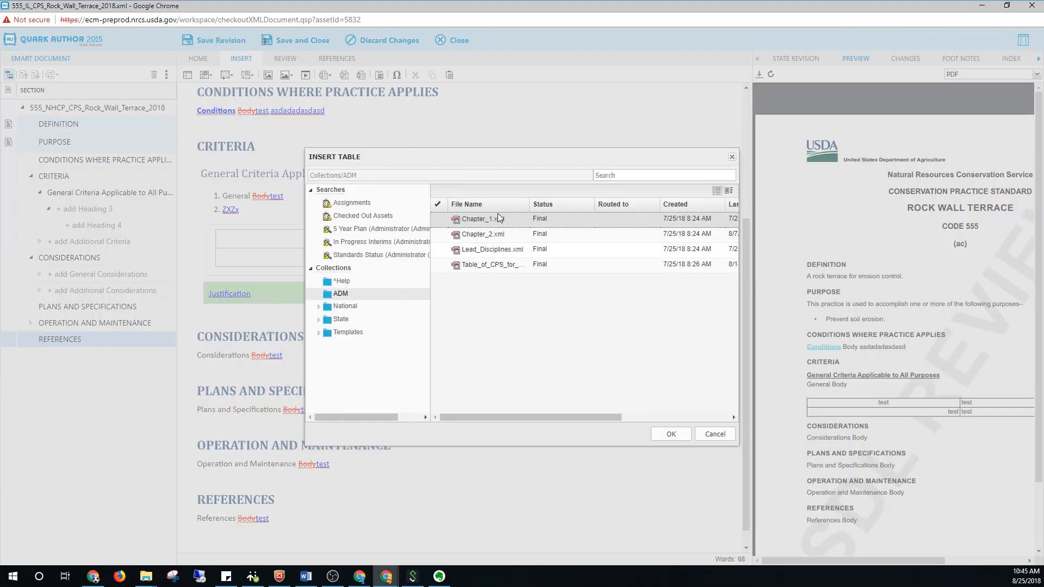
double_click(491, 265)
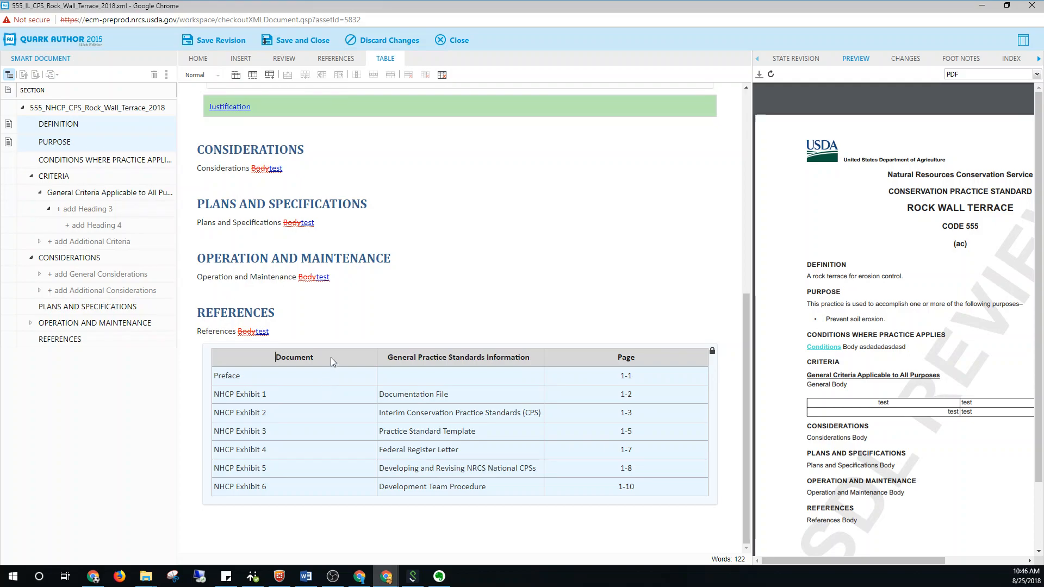
Turn the first row of the Criteria section's table into a header row
scroll(310, 373, "up", 7)
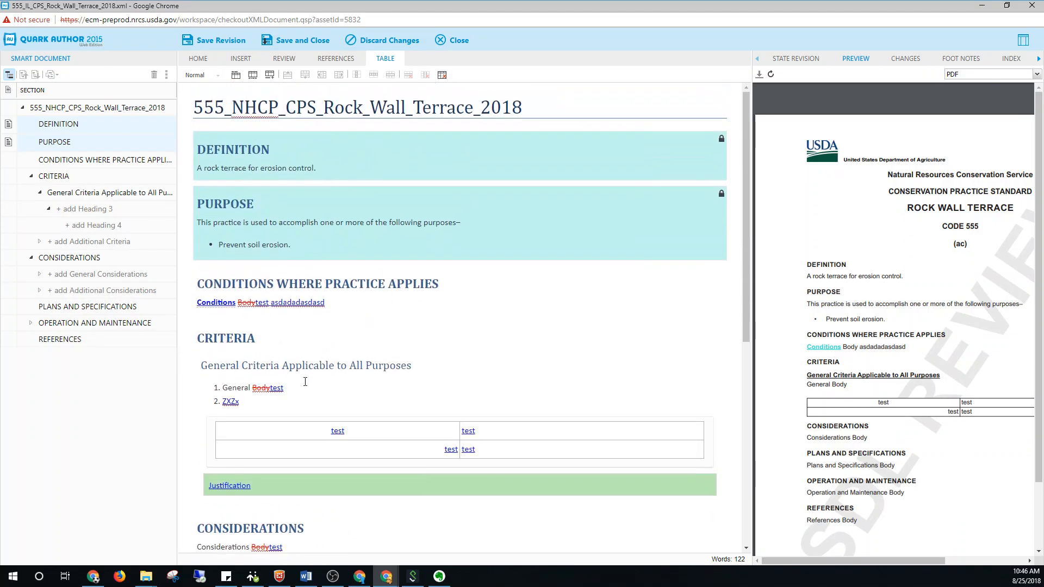
left_click(316, 425)
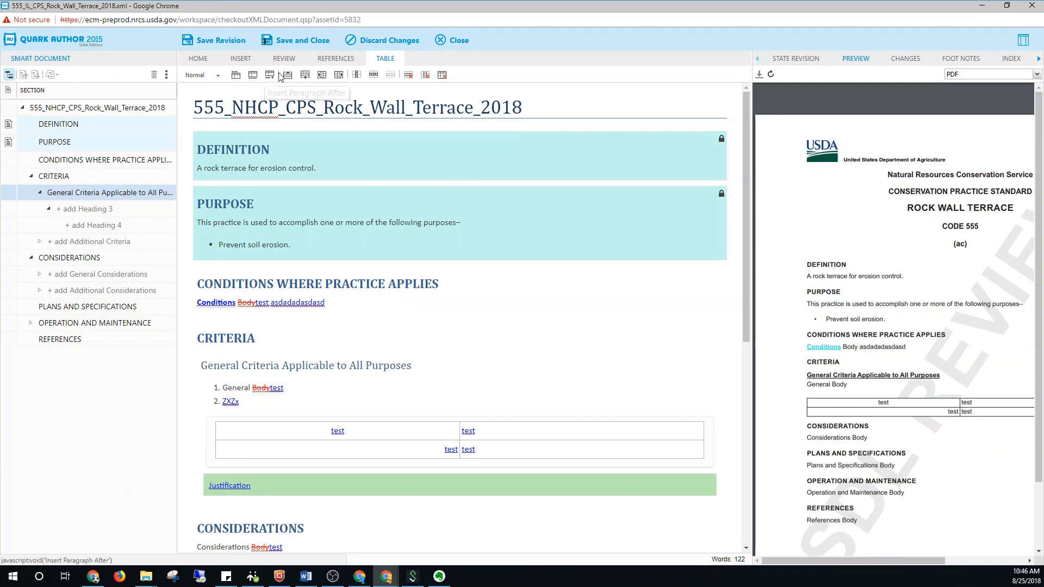
right_click(342, 432)
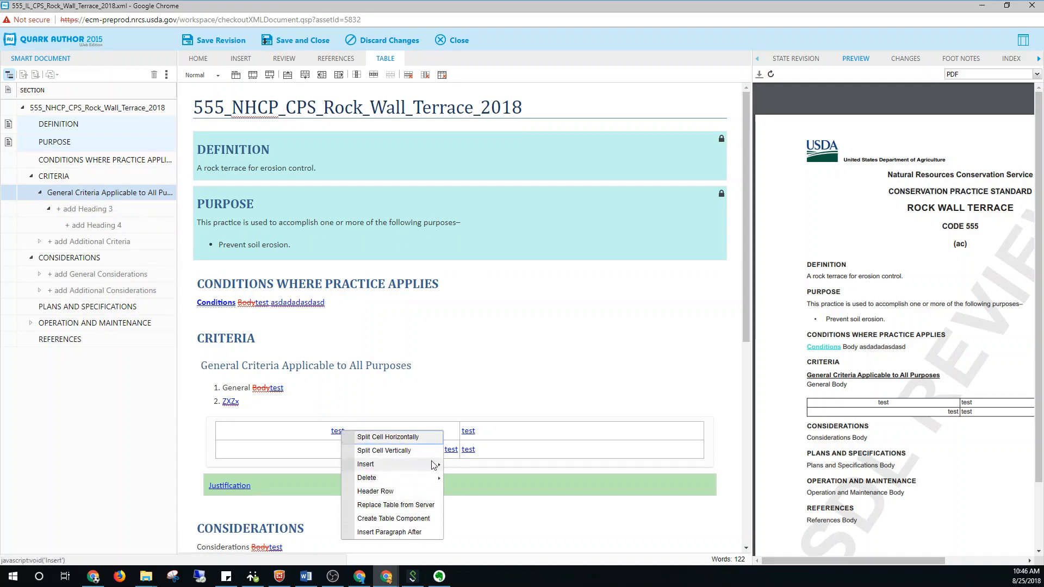
left_click(397, 491)
Insert an empty row below the second row of the Criteria section's table
right_click(384, 453)
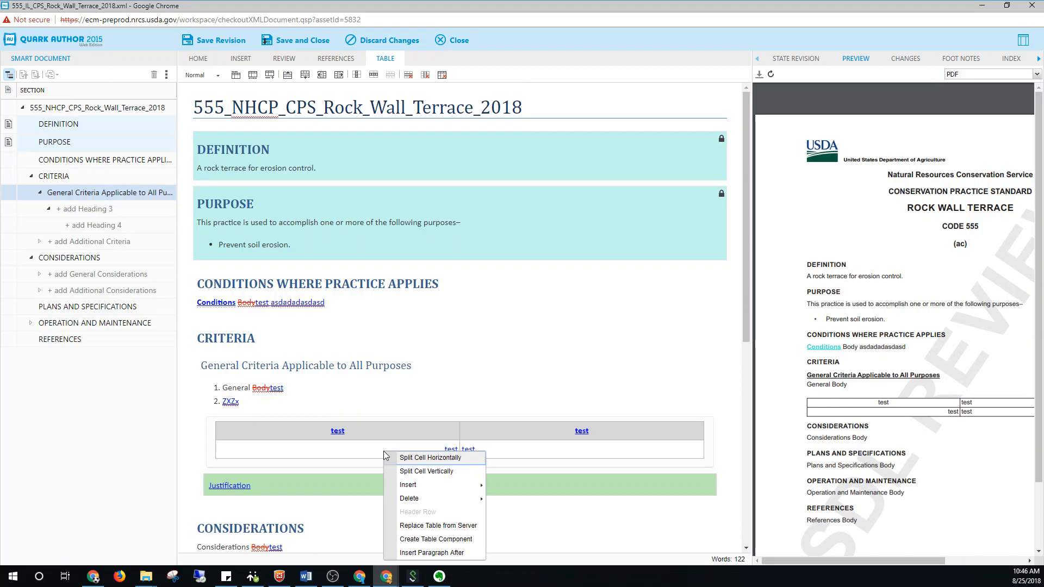
mouse_move(435, 504)
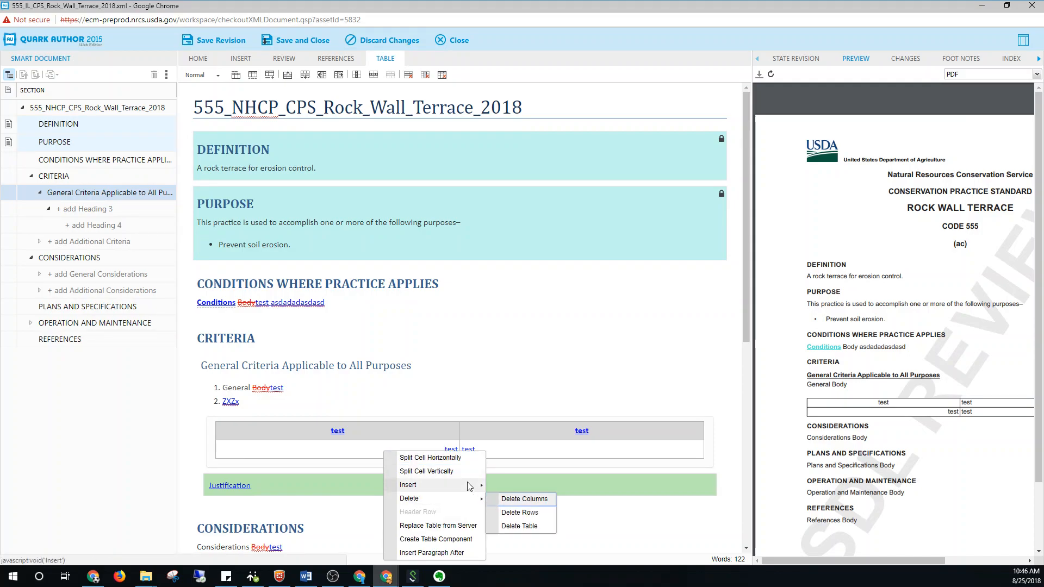
mouse_move(434, 484)
left_click(533, 499)
left_click(420, 475)
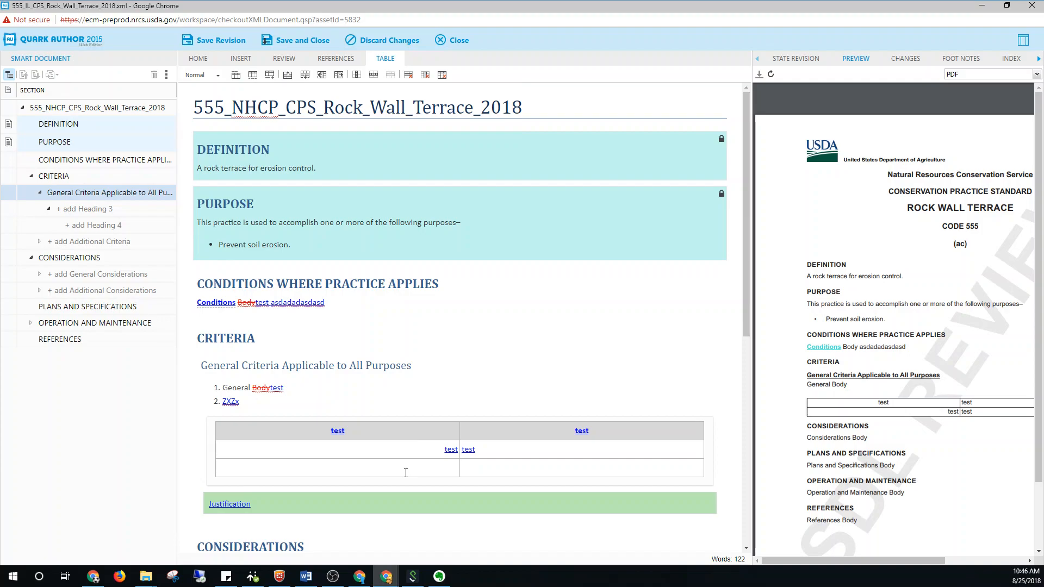
Check the Insert Region tool against the region entries in the paragraph types list
left_click(242, 61)
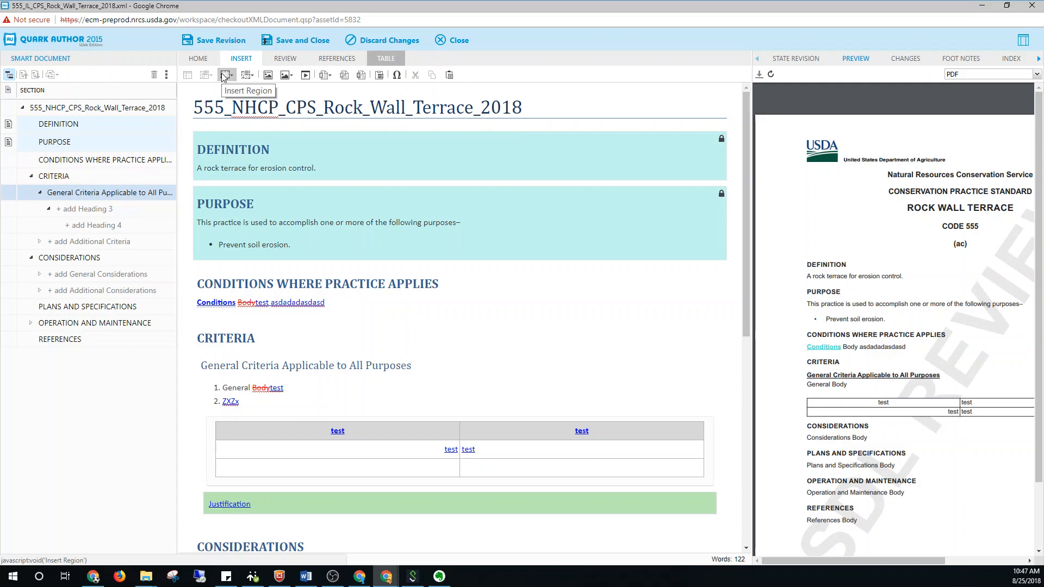
left_click(223, 76)
left_click(231, 75)
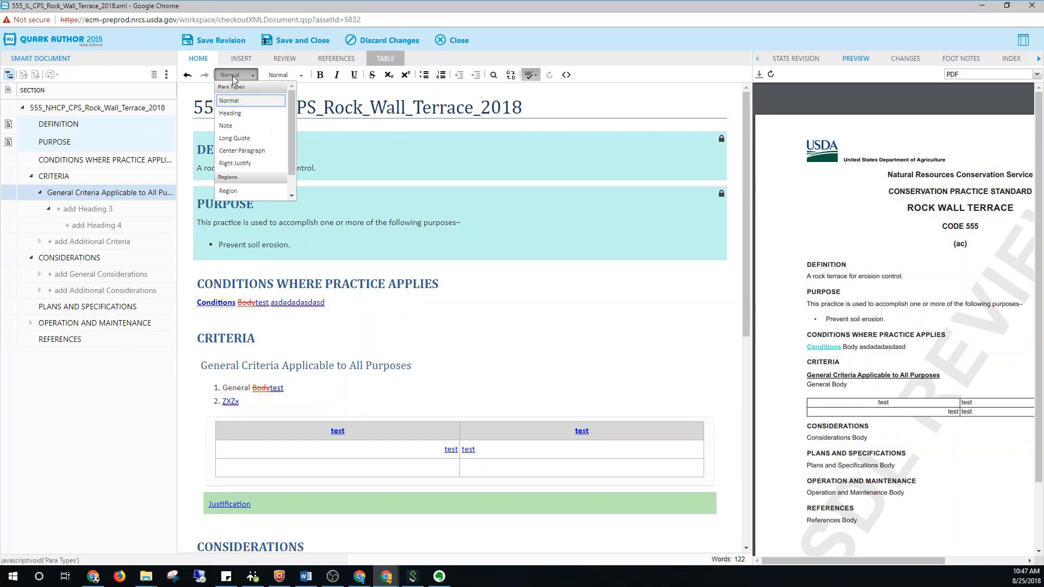
left_click(245, 60)
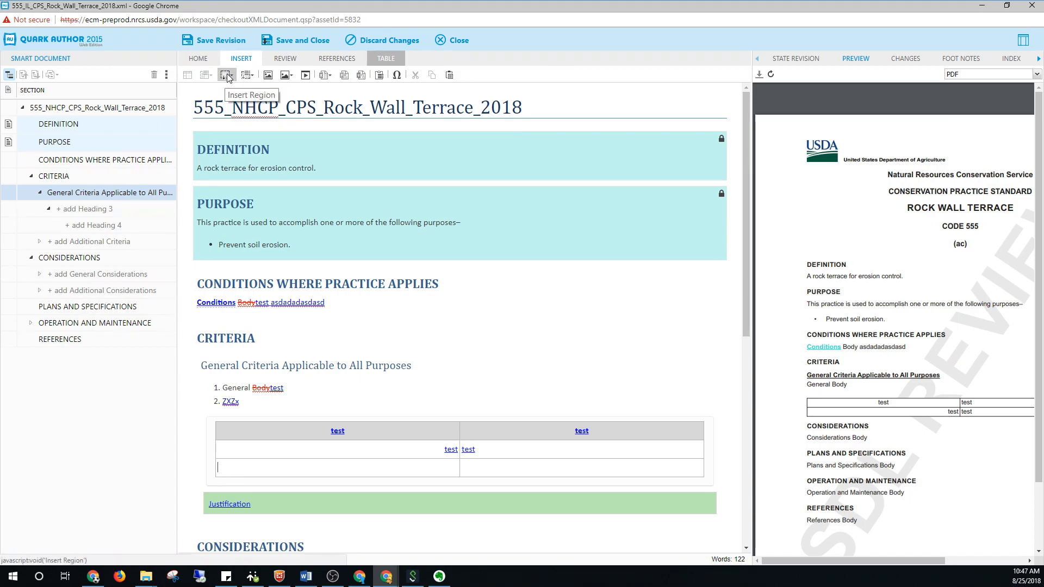
Review the context options of the Justification region and dismiss them
scroll(263, 342, "down", 3)
left_click(263, 341)
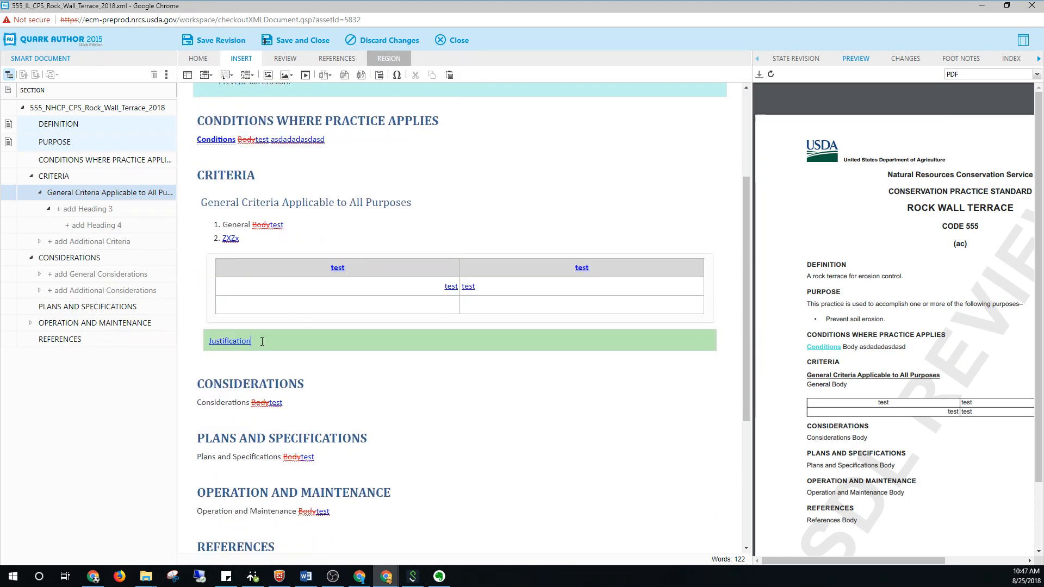
right_click(263, 342)
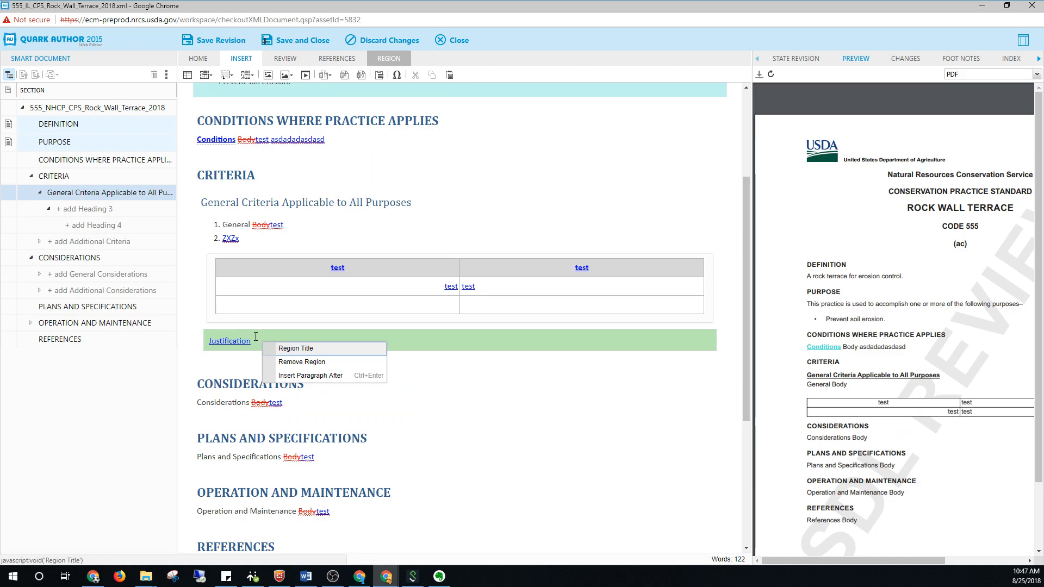
left_click(256, 337)
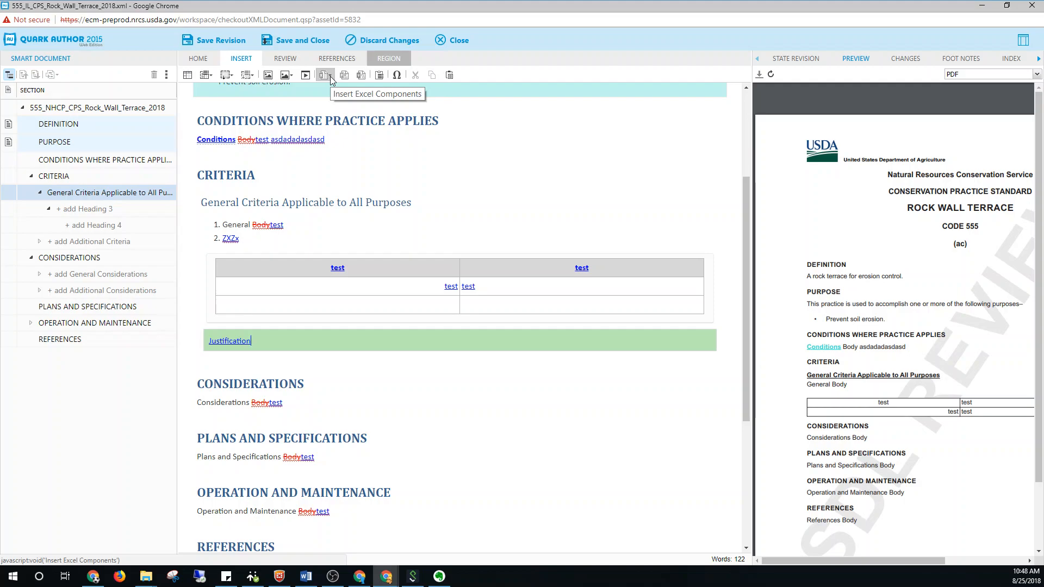
Add an empty paragraph below the Considerations text, and search the server for "*.xsl" Excel components before cancelling the selection
left_click(312, 401)
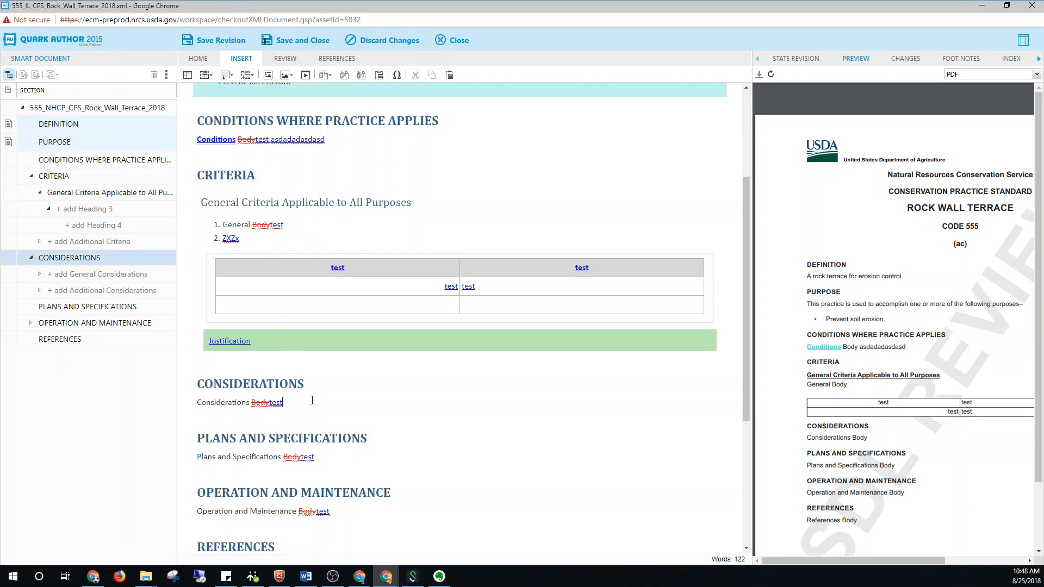
key("Return")
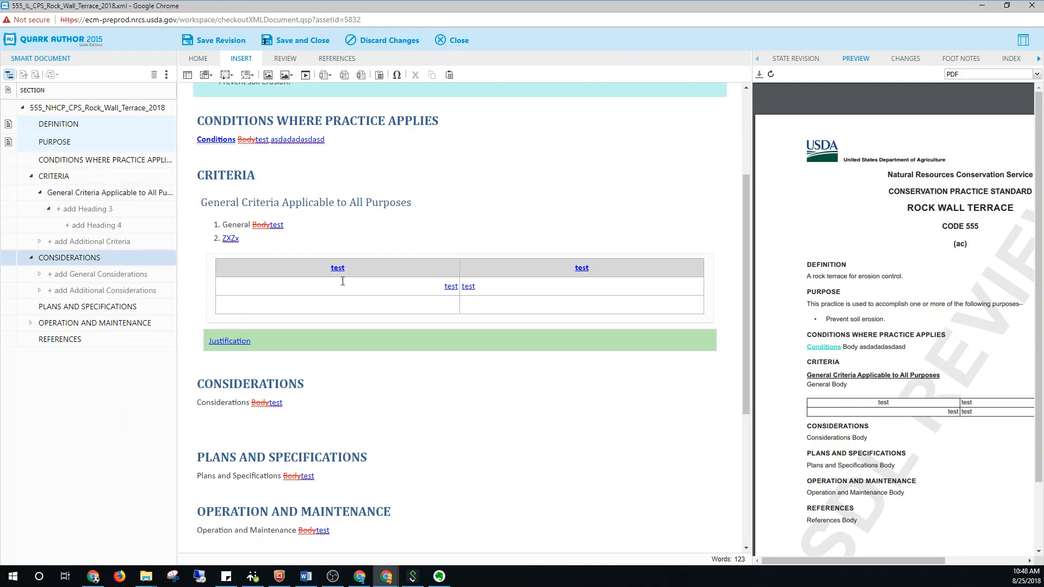
left_click(325, 74)
left_click(340, 89)
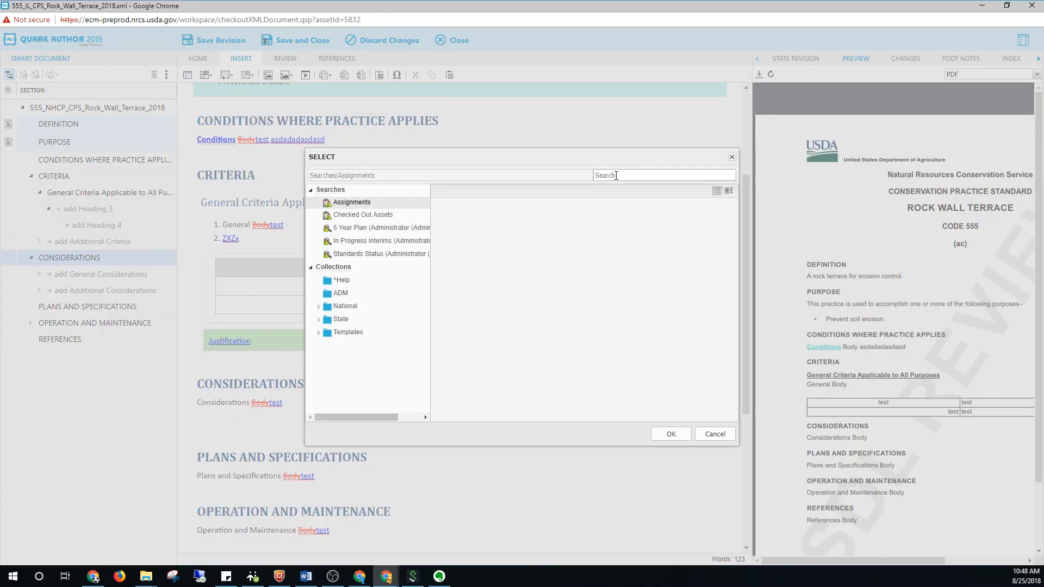
type("*")
key("Return")
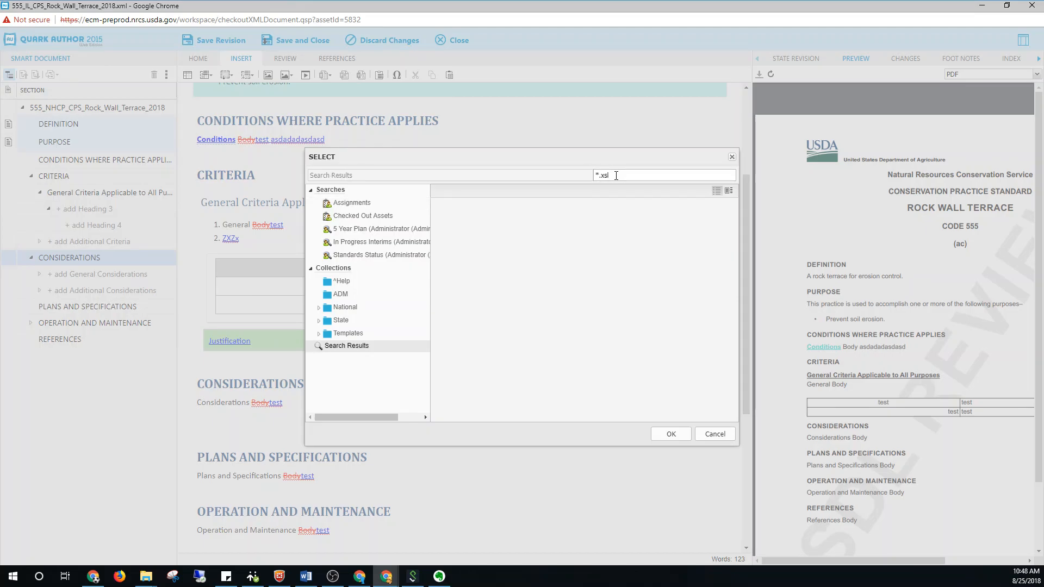
left_click(715, 433)
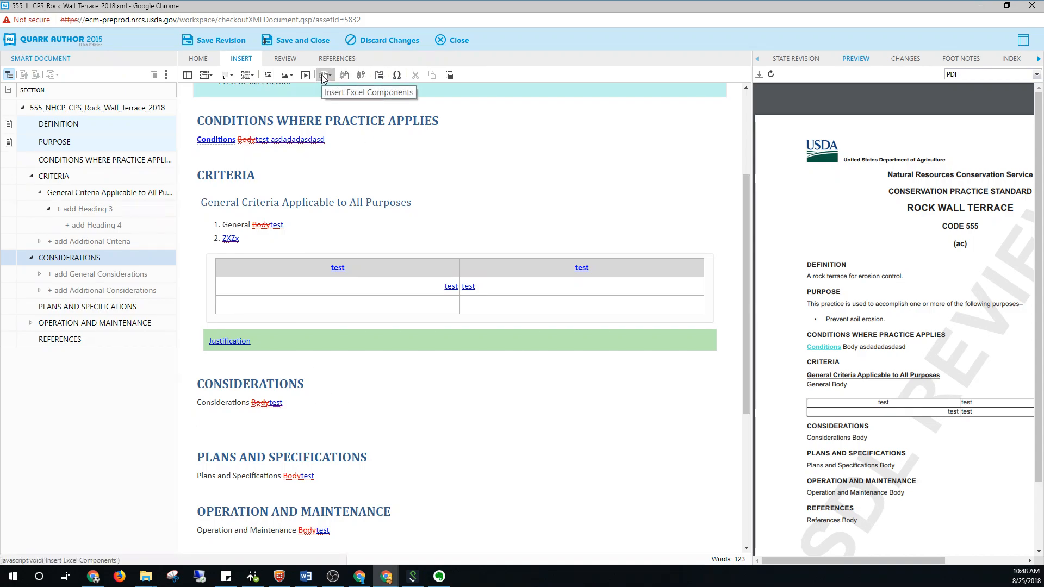
Browse the special characters available for insertion and close the window without inserting any
left_click(396, 76)
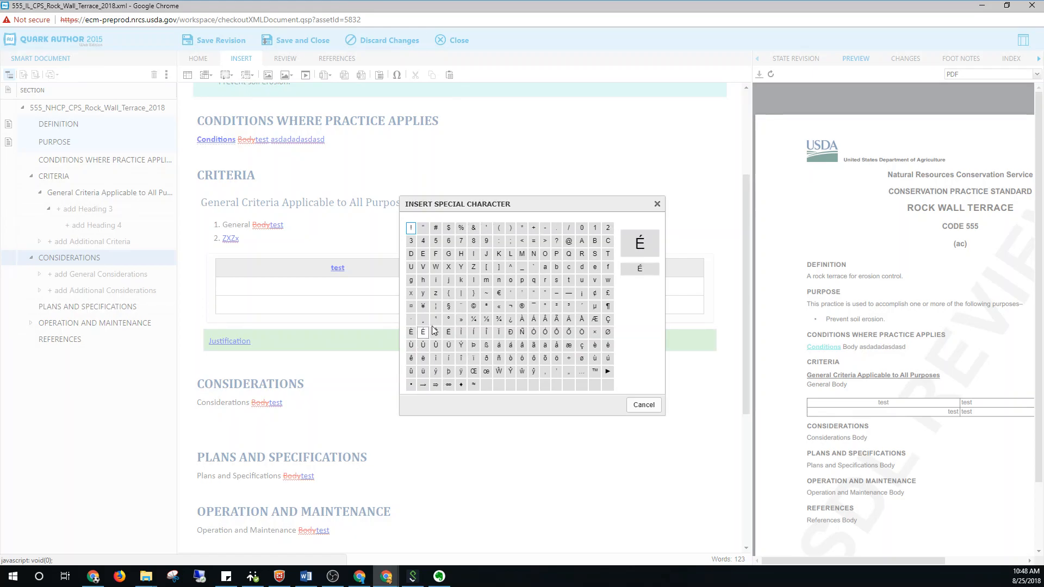
left_click(649, 404)
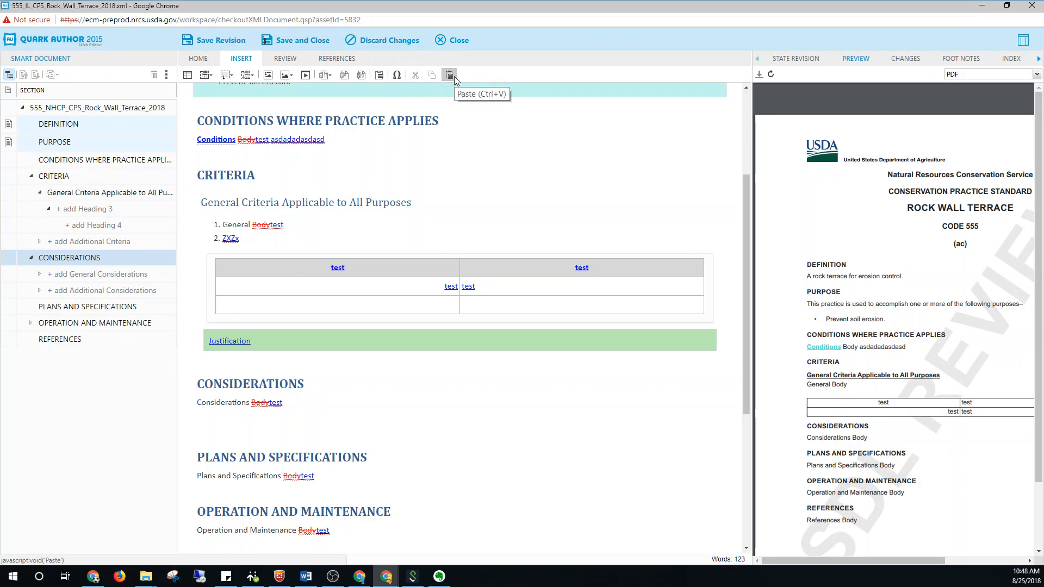
Cut the word "Considerations" from the Considerations body text and paste it back in the same place
double_click(218, 402)
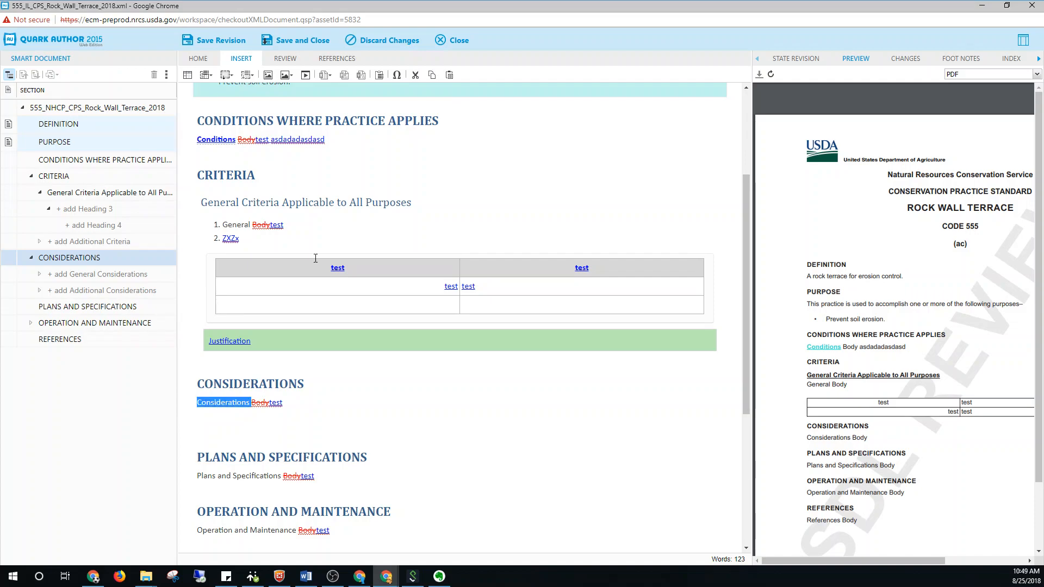
left_click(415, 76)
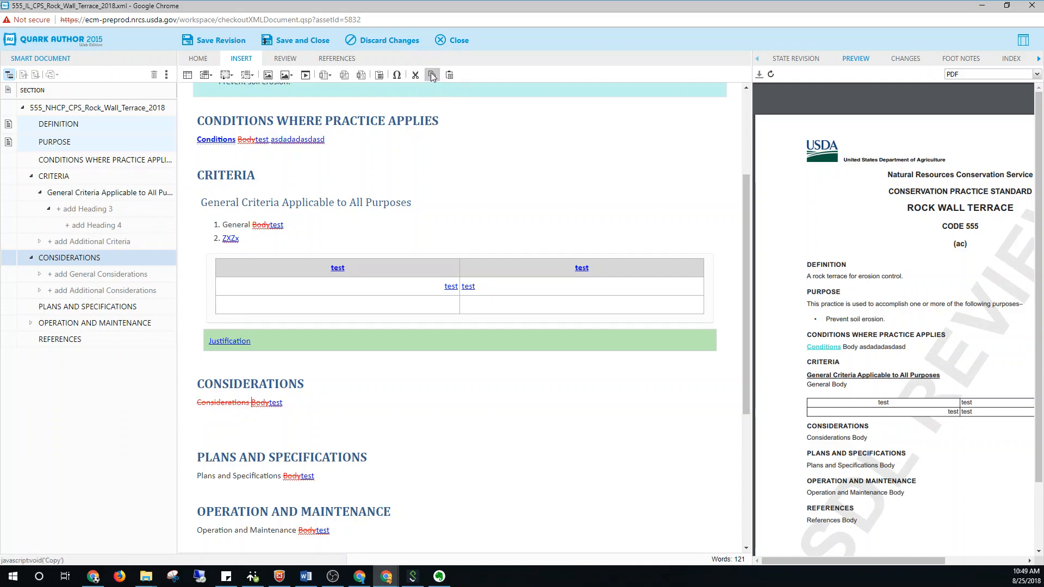
left_click(448, 74)
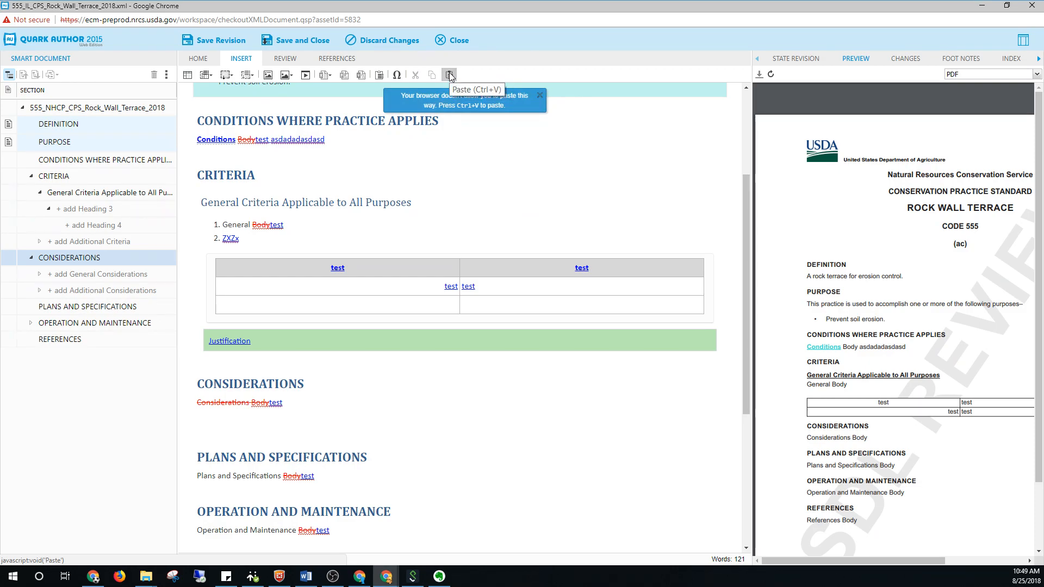
key("ctrl+v")
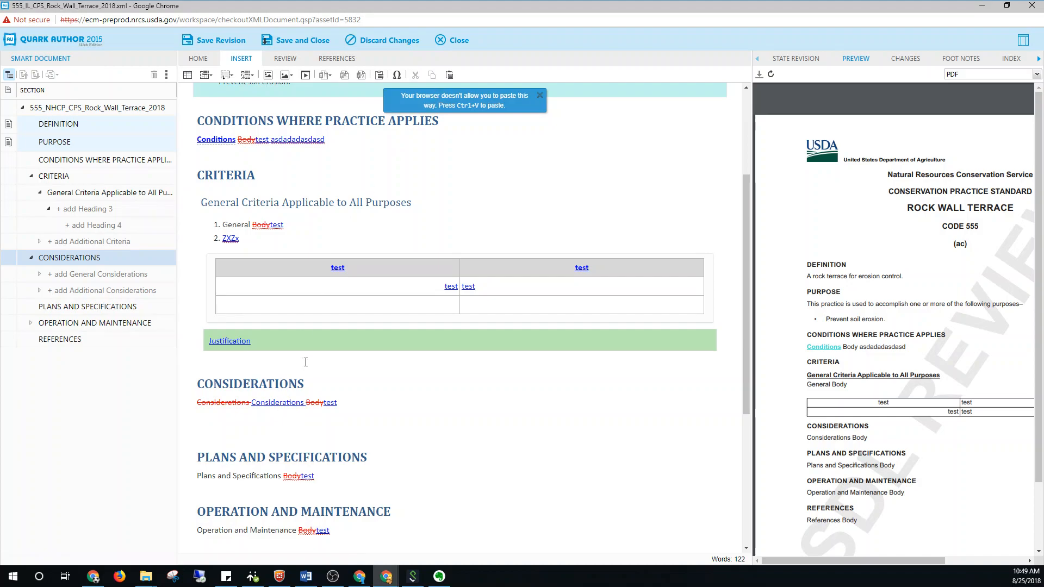
left_click(252, 465)
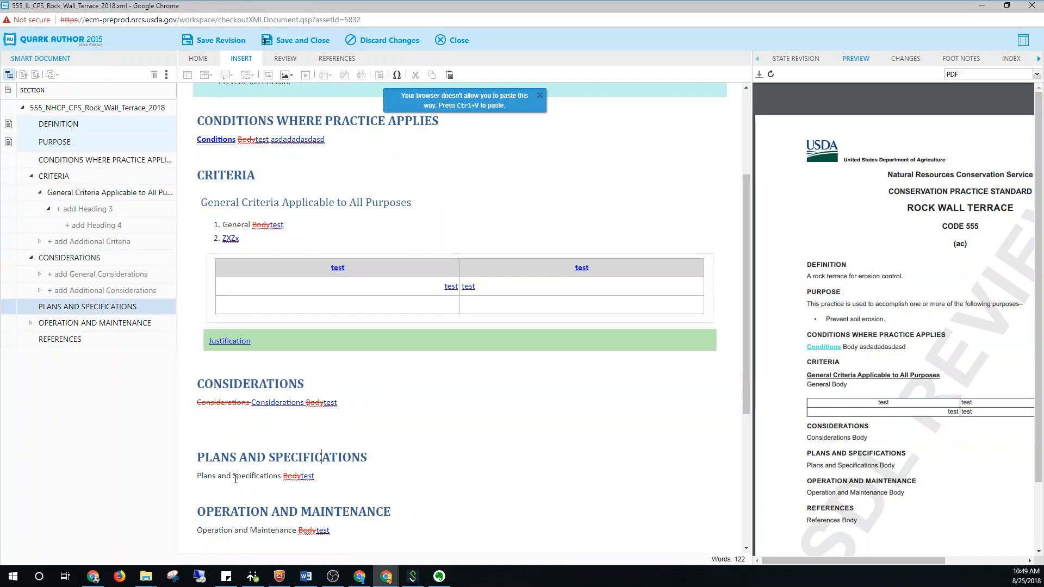
Copy the word "Specifications" and paste it twice at the end of the Plans and Specifications body text
double_click(251, 466)
left_click(365, 480)
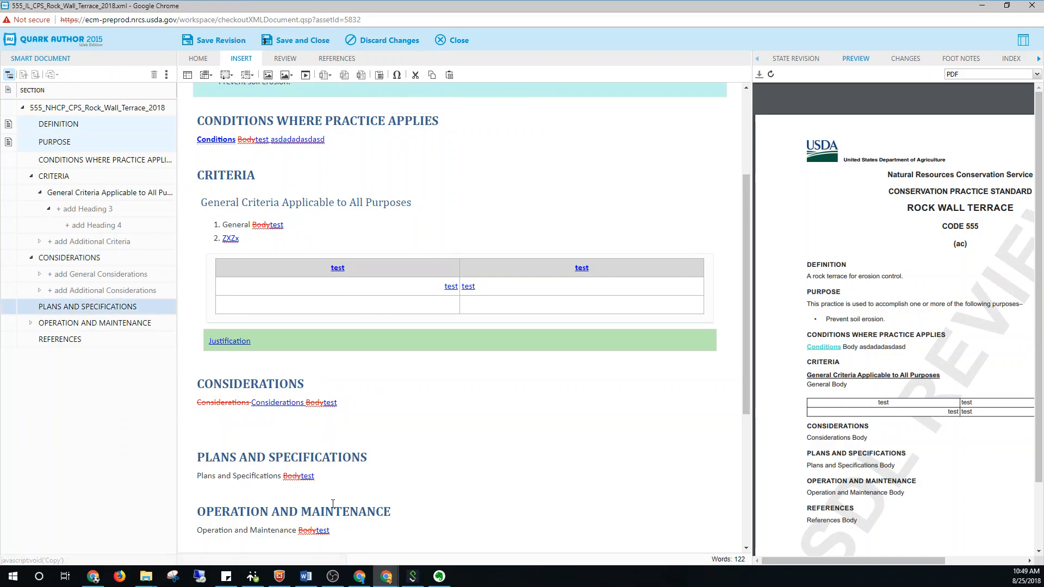
key("ctrl+v")
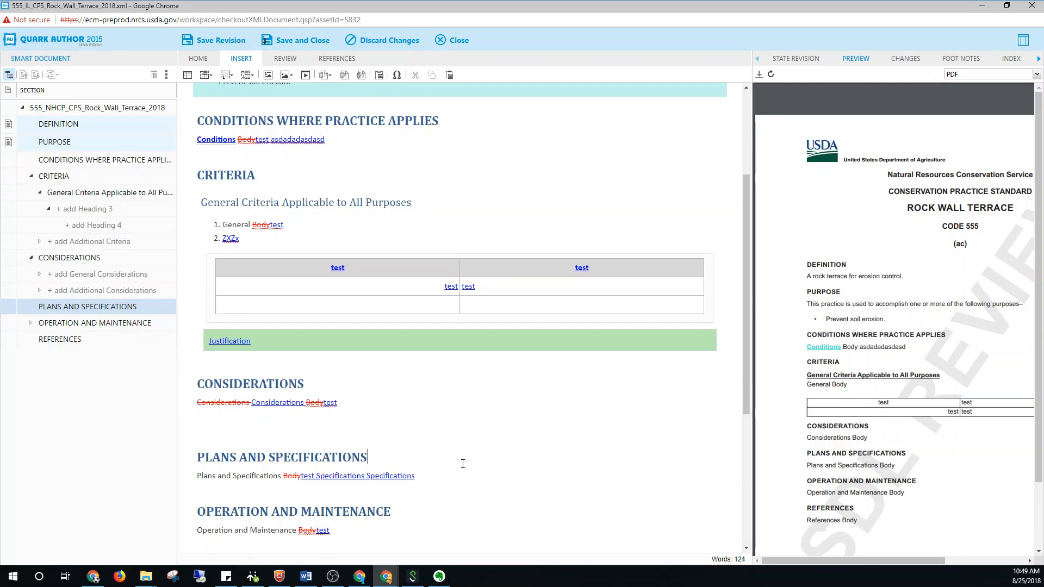
left_click(449, 75)
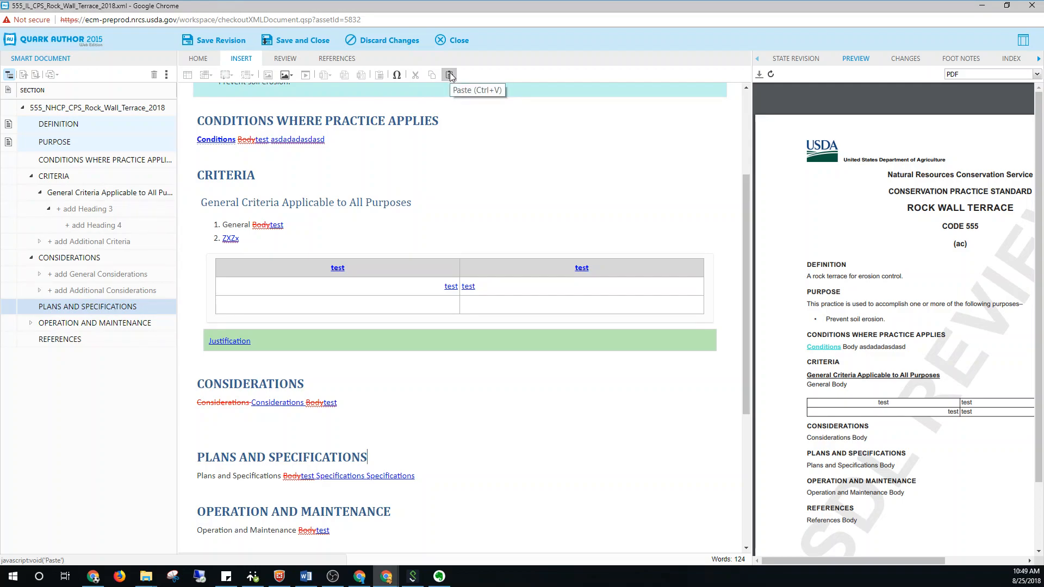
left_click(450, 76)
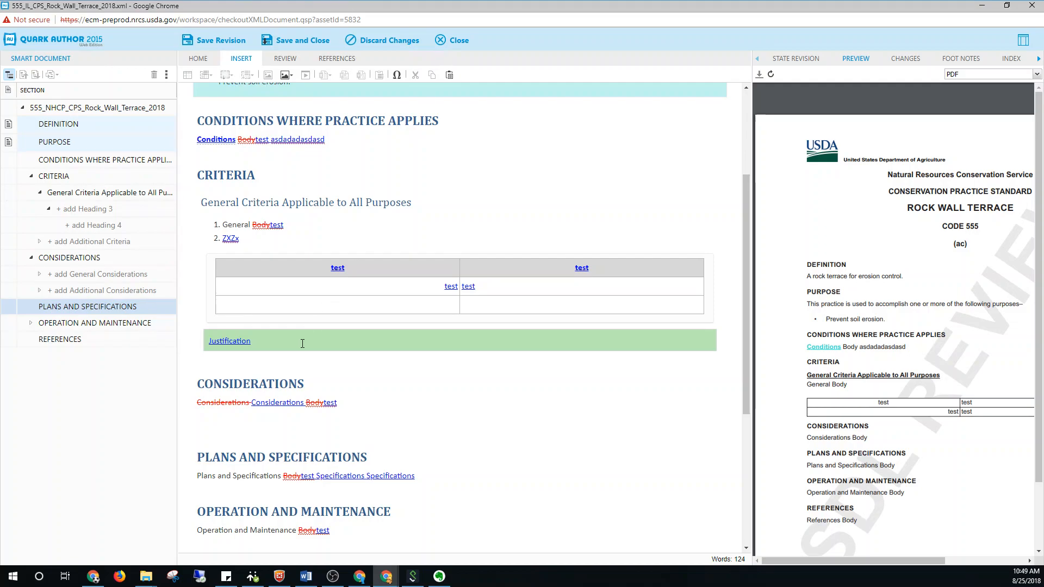
Post the review comment "Please change this" on the word "Plans" in the Plans and Specifications text
left_click(292, 61)
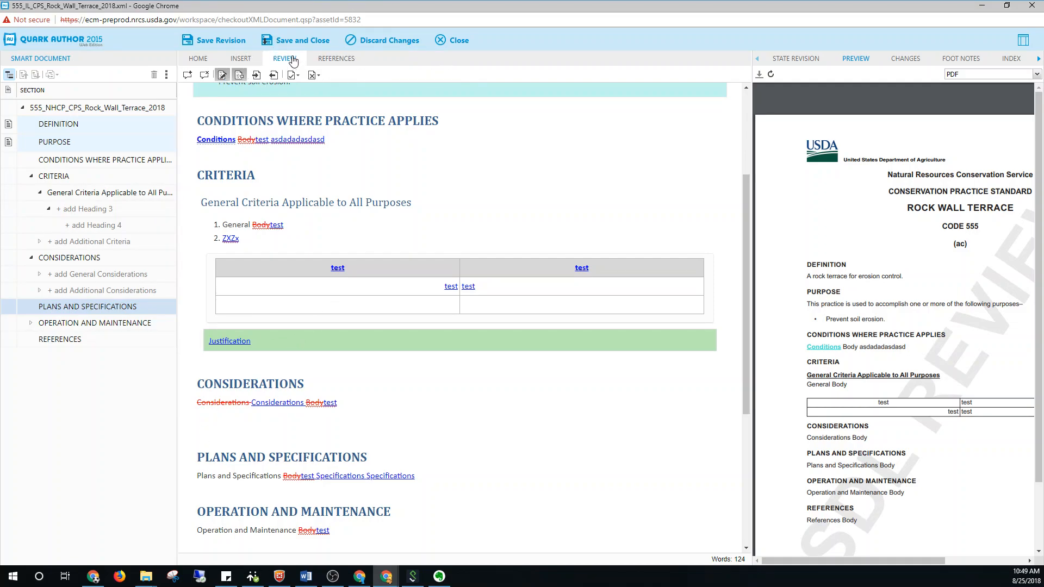
double_click(212, 476)
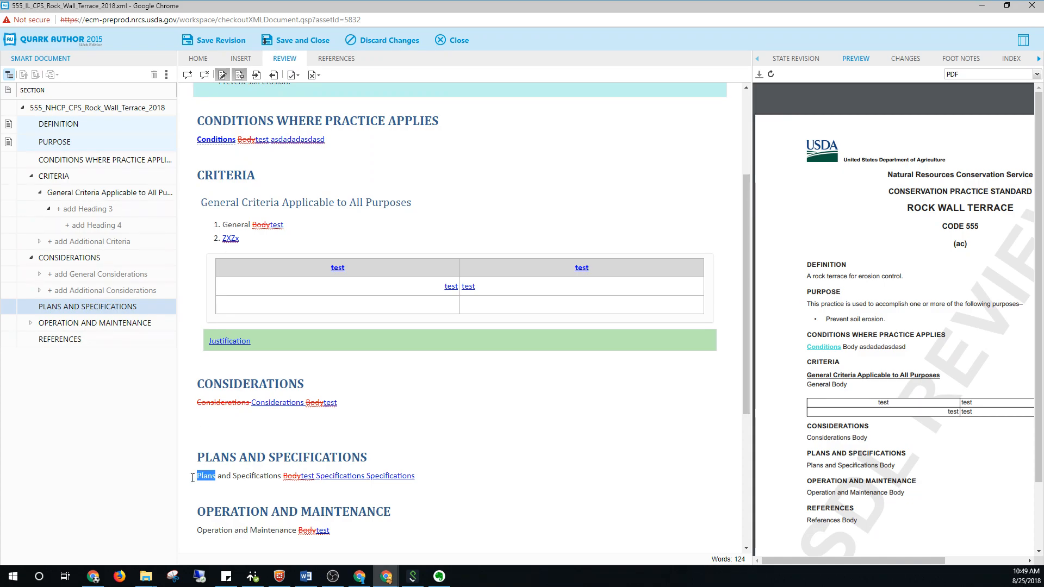
left_click(190, 76)
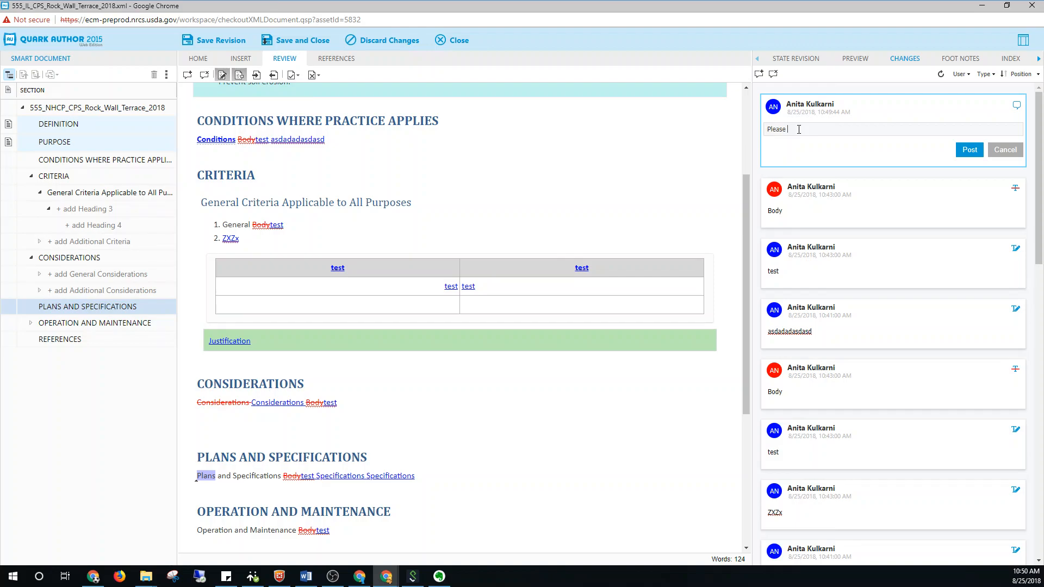
type("change this")
left_click(969, 150)
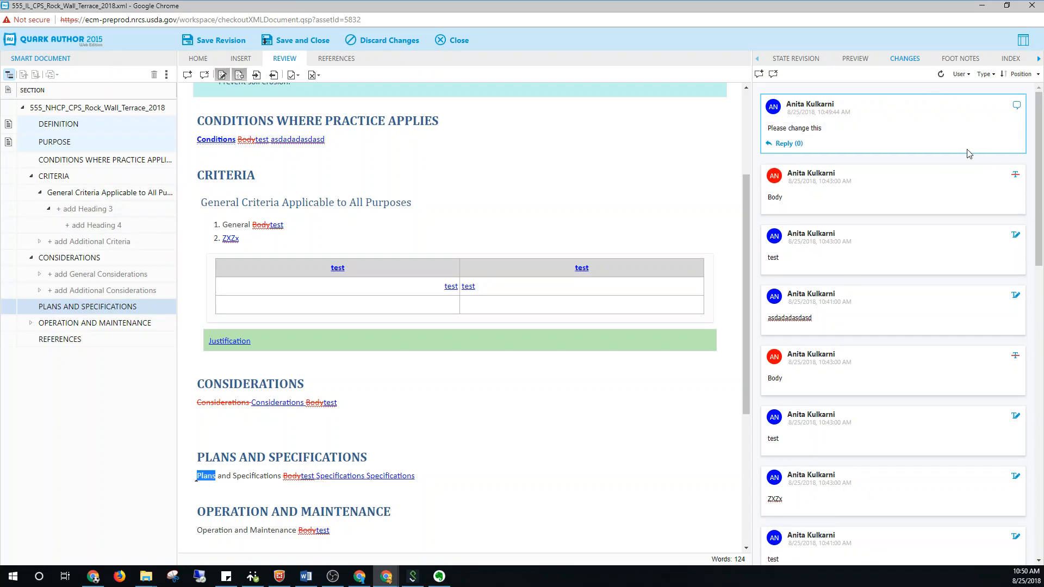
Delete the review comment attached to the word "Plans"
left_click(222, 511)
mouse_move(215, 478)
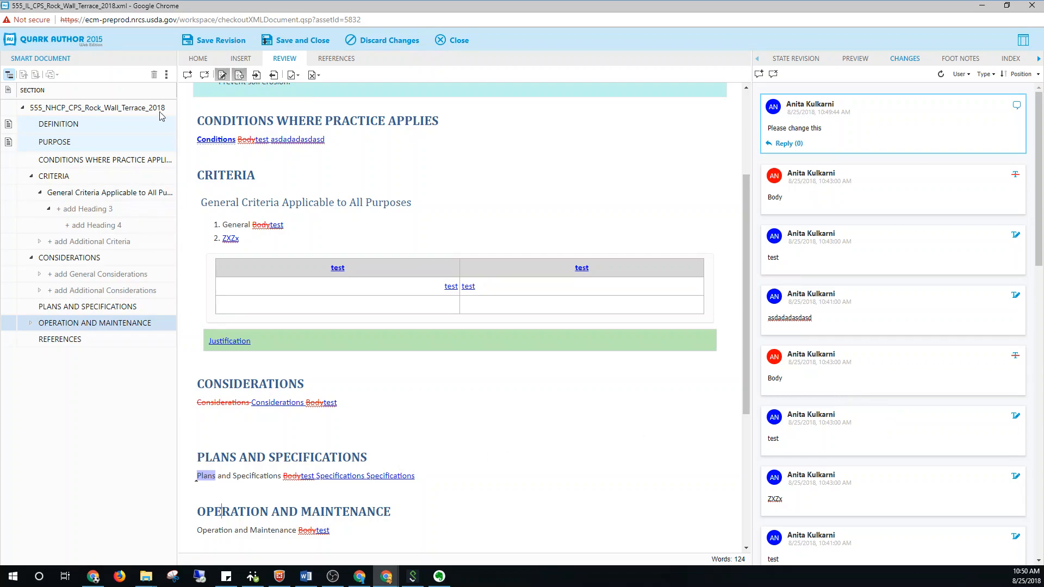
left_click(778, 77)
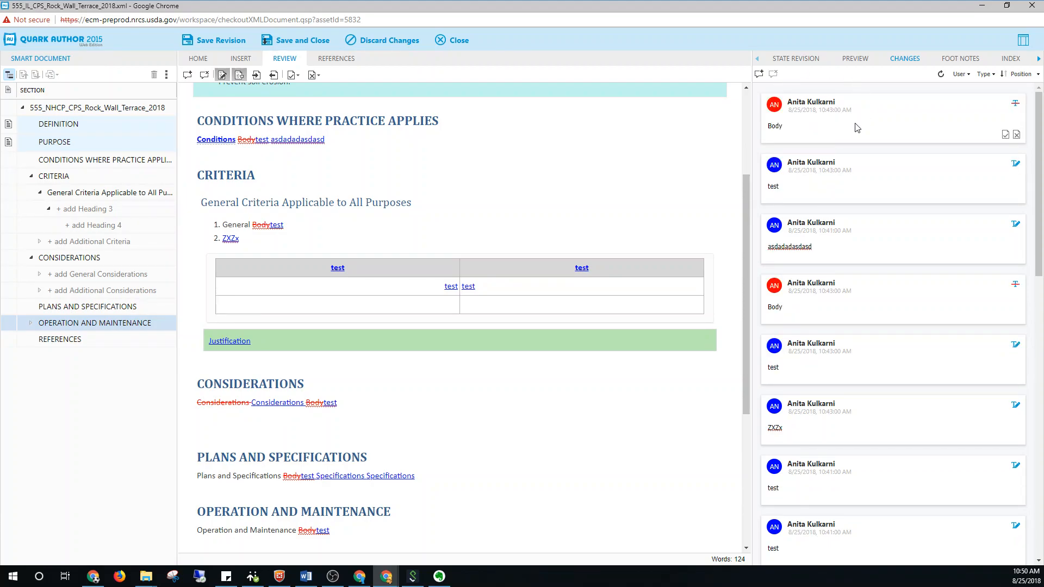
Hide the tracked-change highlighting and add "hello" to the end of the Considerations body text
left_click(221, 75)
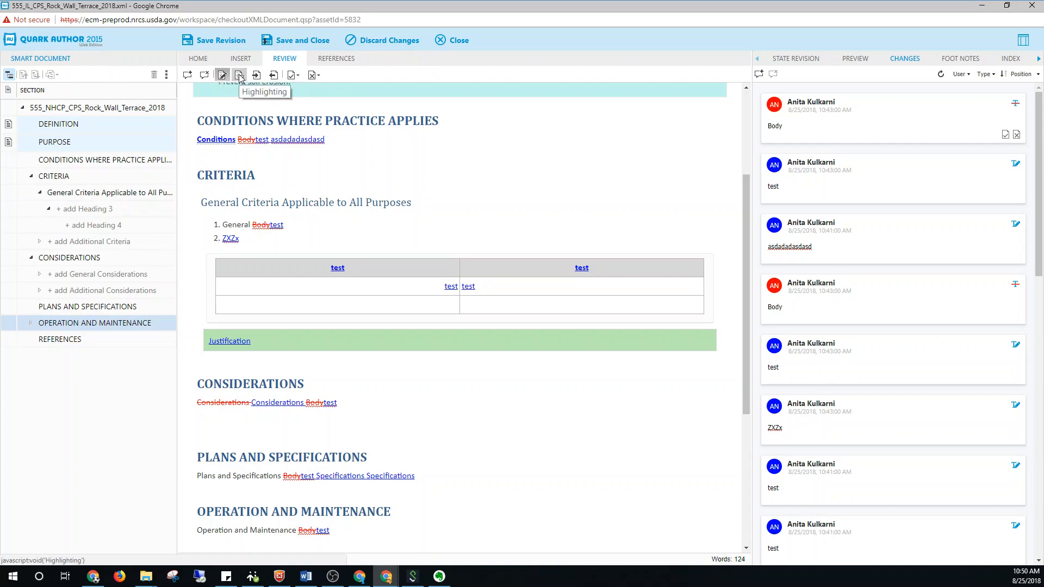
left_click(239, 75)
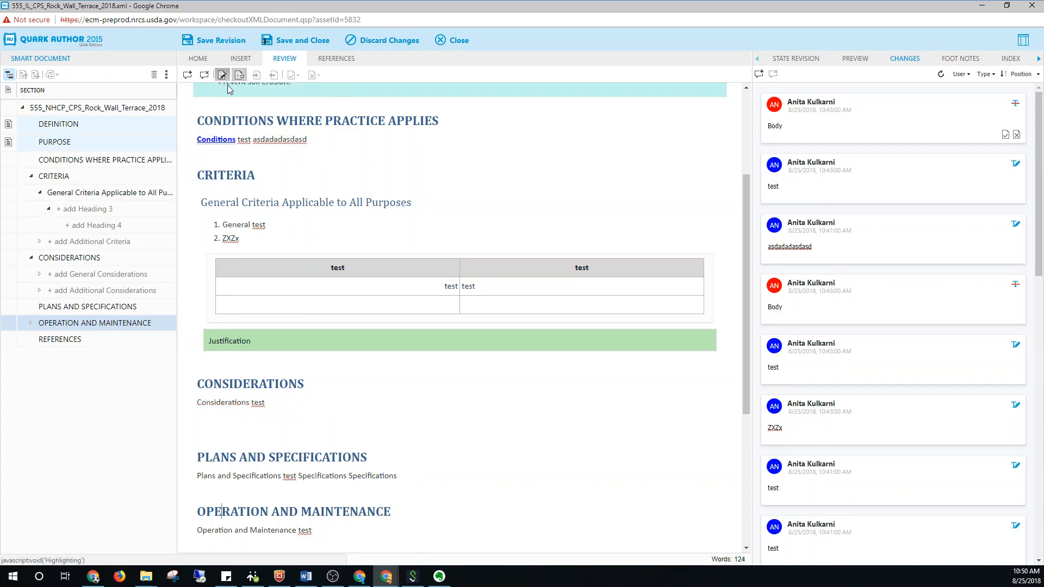
left_click(240, 75)
left_click(240, 75)
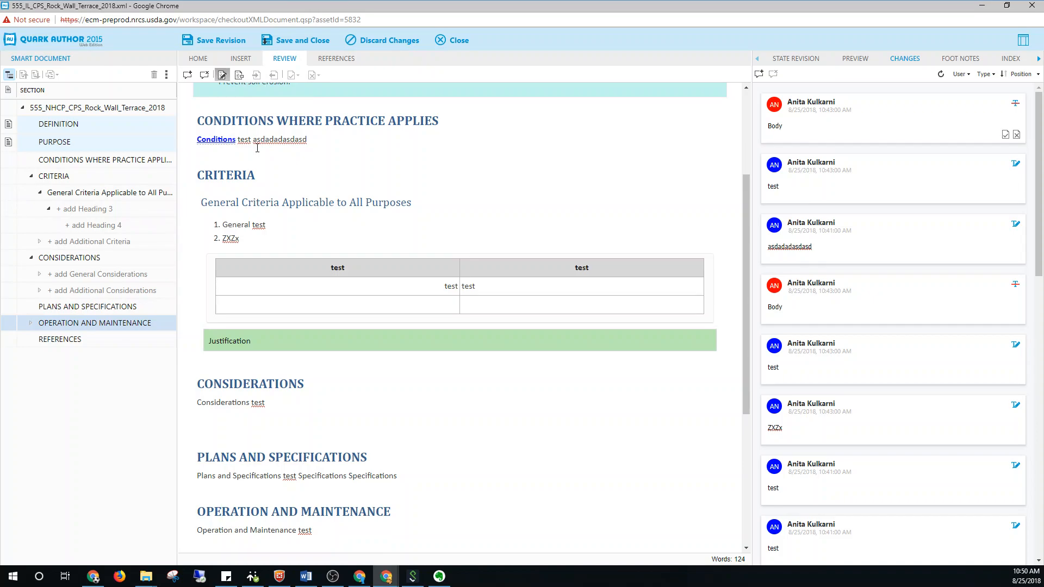
mouse_move(256, 142)
mouse_move(292, 473)
left_click(293, 402)
type("hello")
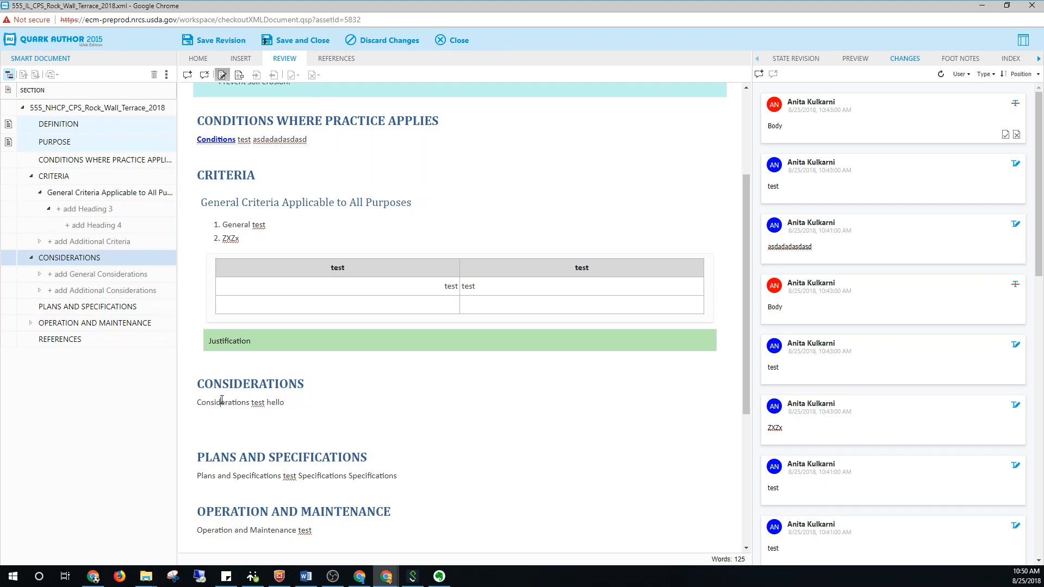
Show the tracked-change highlighting again and insert a space before "test" in the Considerations text
left_click(239, 76)
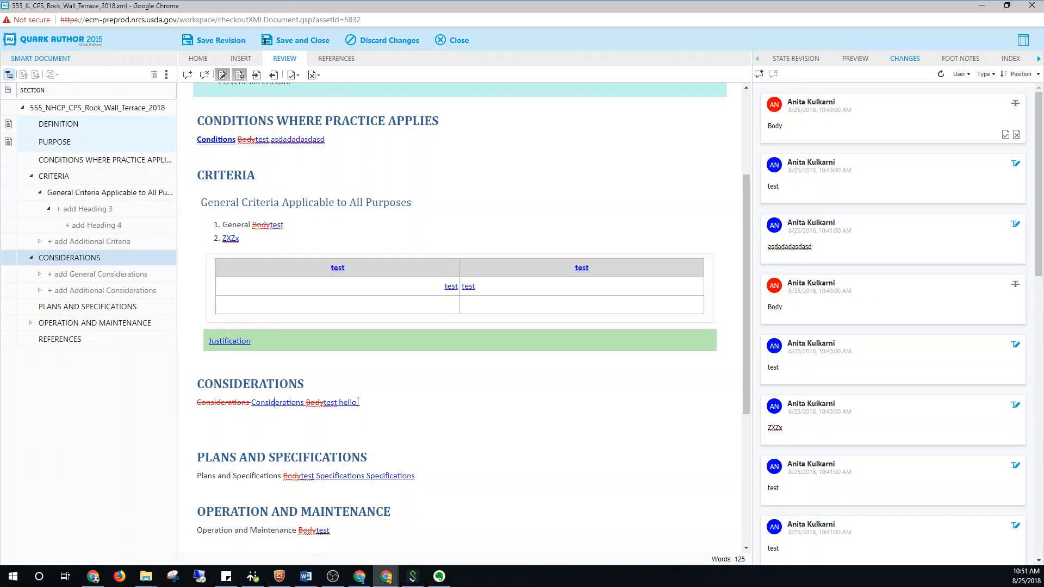
mouse_move(343, 404)
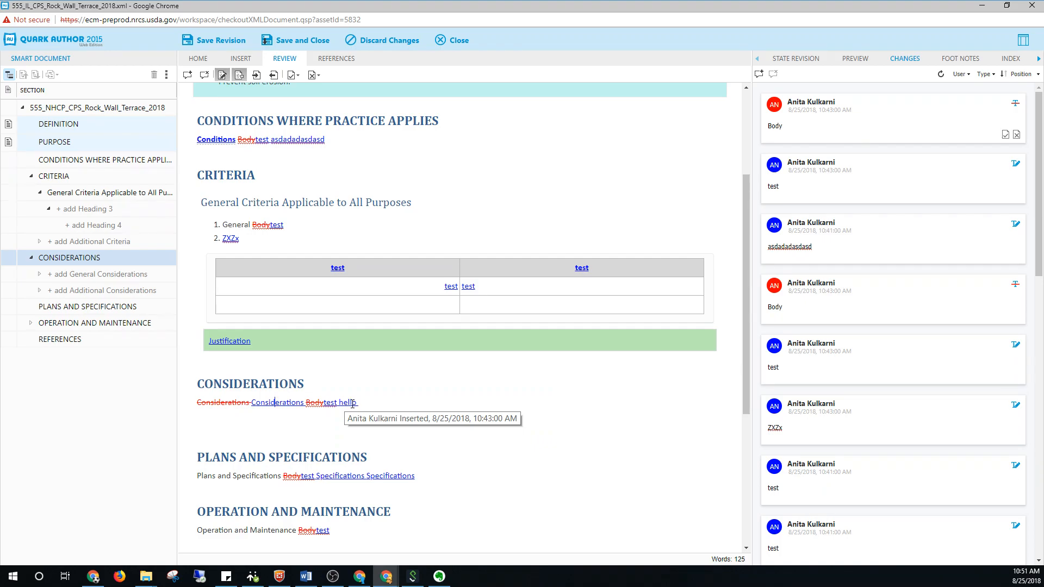
left_click(372, 406)
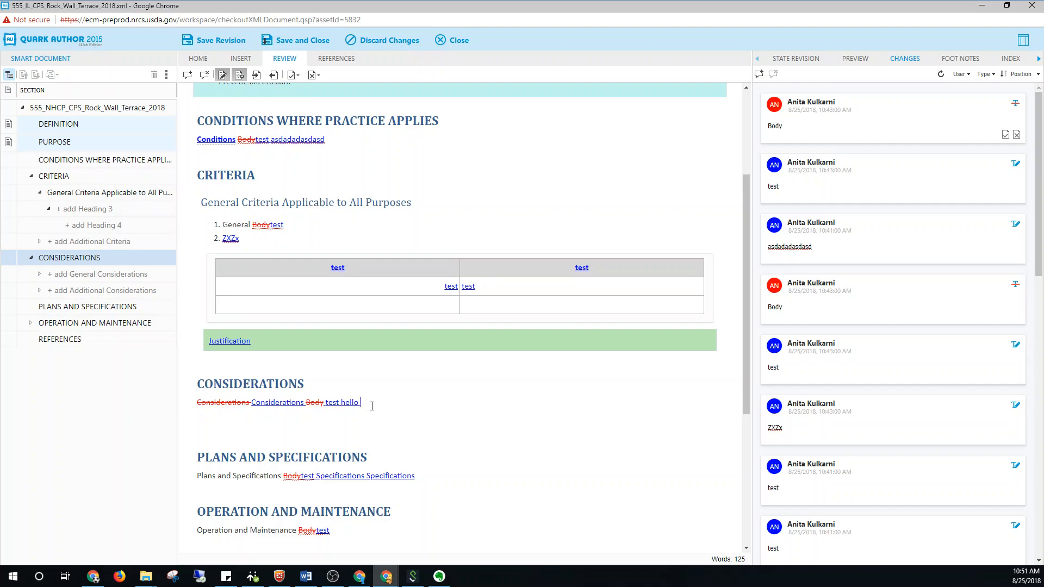
Compare the document with change highlighting off and on, and insert a space before "test" under Conditions Where Practice Applies
left_click(240, 76)
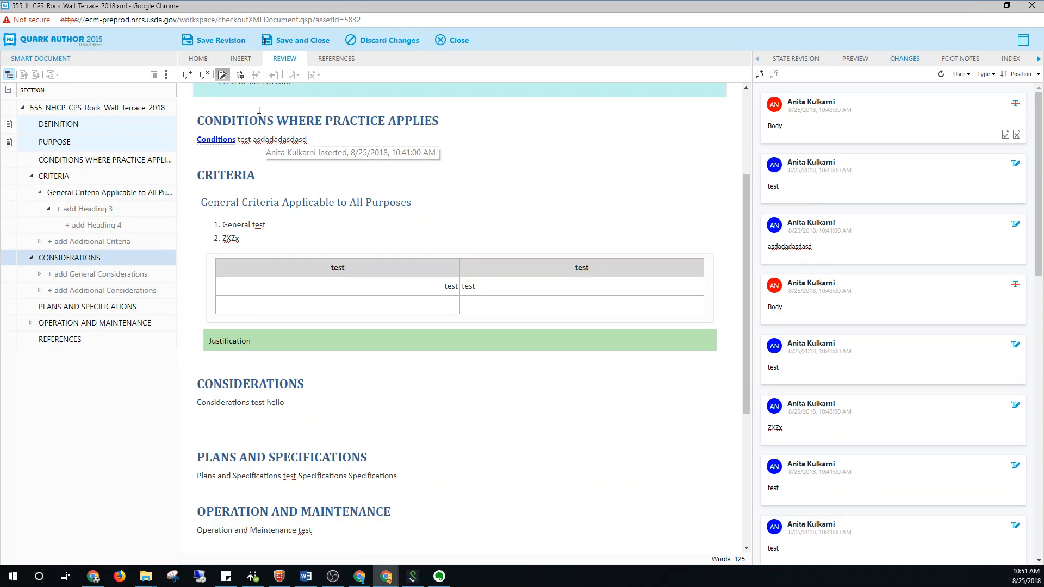
left_click(239, 75)
mouse_move(239, 140)
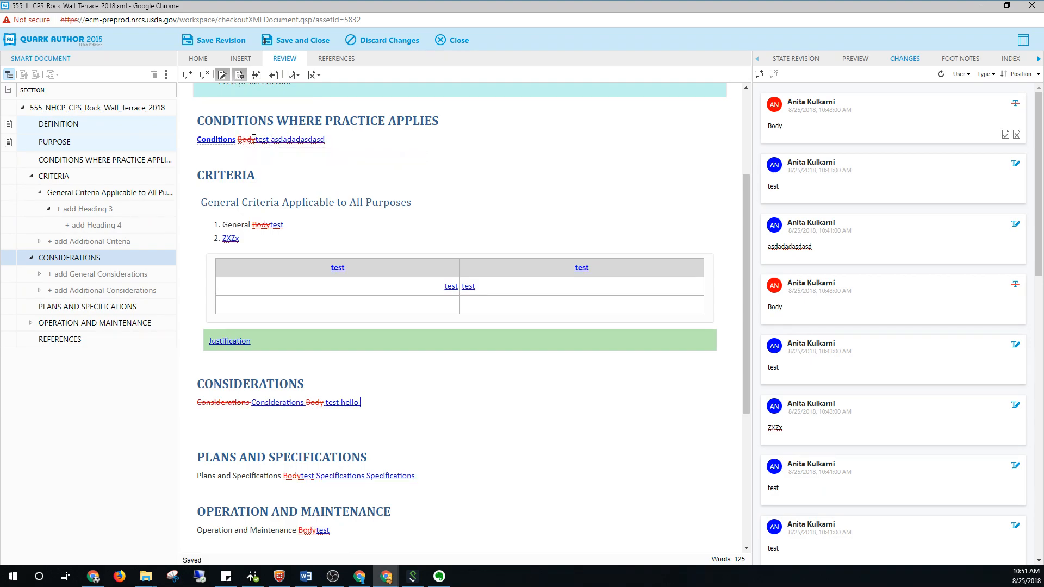
left_click(258, 140)
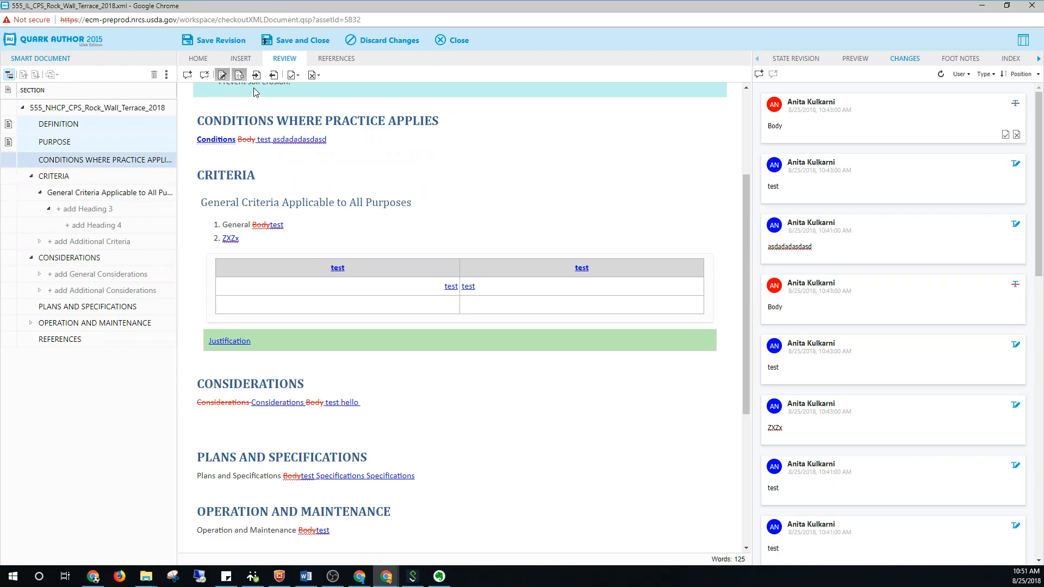
left_click(239, 75)
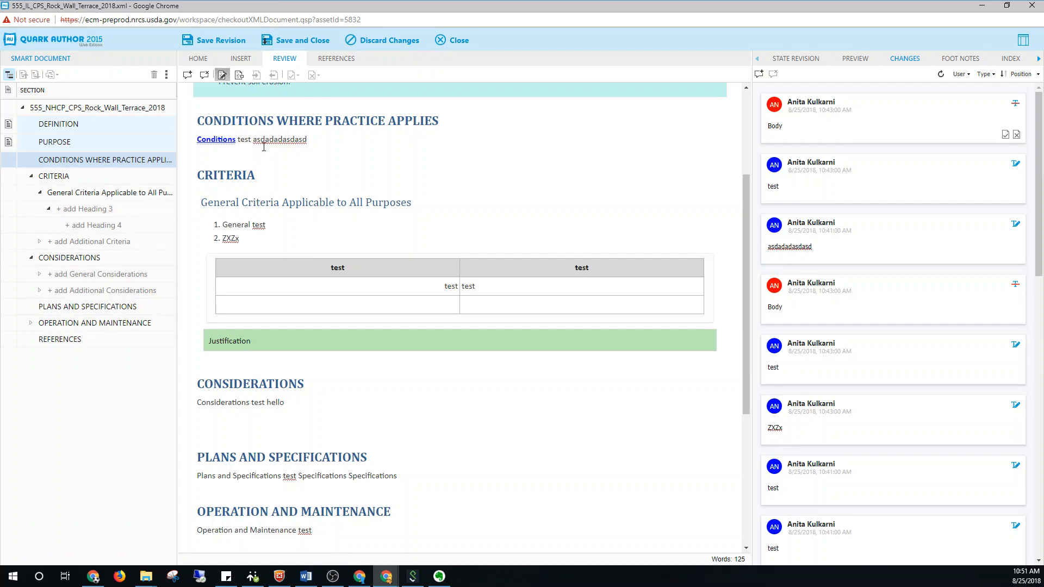
left_click(239, 75)
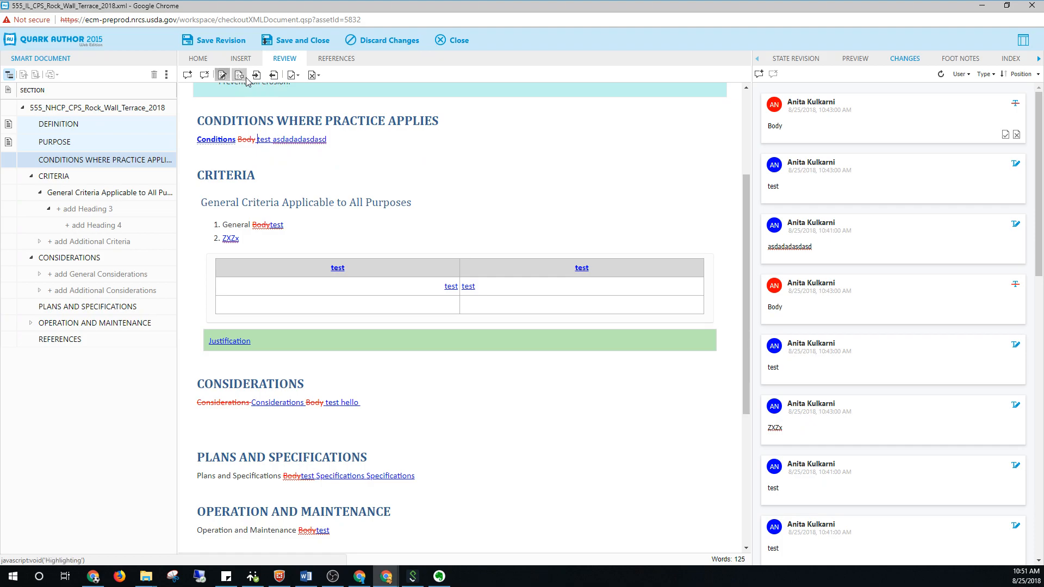
Step forward and back through the tracked changes, and review the options for accepting and rejecting changes
left_click(256, 76)
left_click(255, 76)
left_click(255, 76)
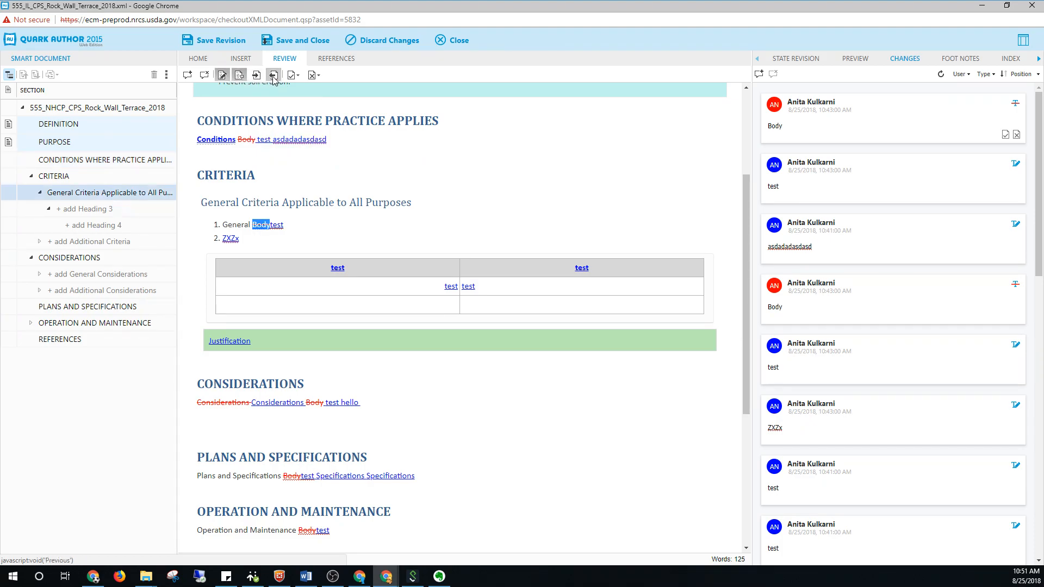
left_click(274, 80)
left_click(274, 79)
left_click(256, 77)
left_click(256, 77)
left_click(256, 77)
left_click(274, 79)
left_click(274, 79)
left_click(274, 79)
left_click(257, 77)
left_click(257, 76)
left_click(294, 75)
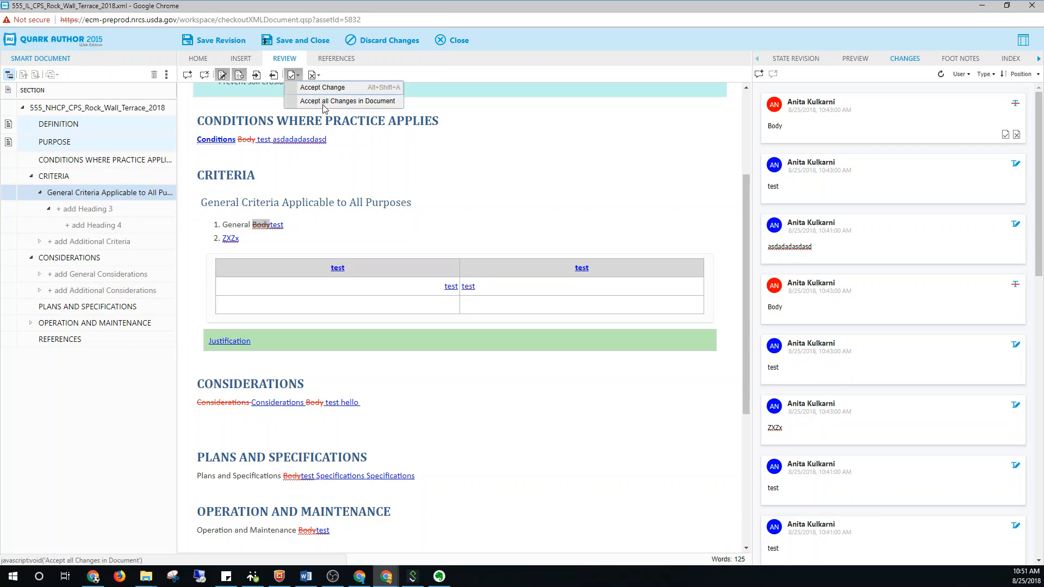
left_click(317, 76)
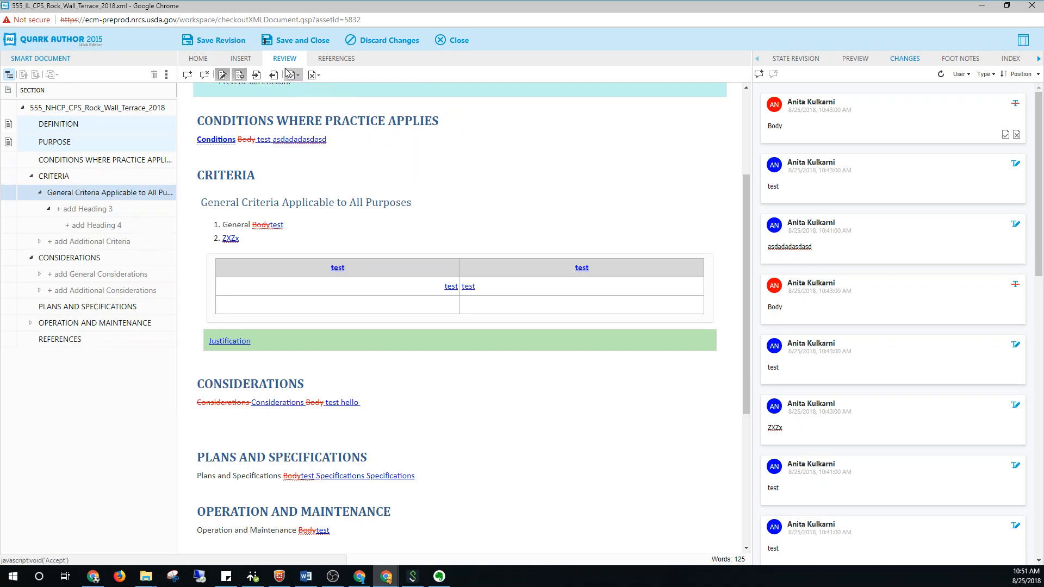
Review the reference and component commands for the table under General Criteria, including its context options
left_click(335, 60)
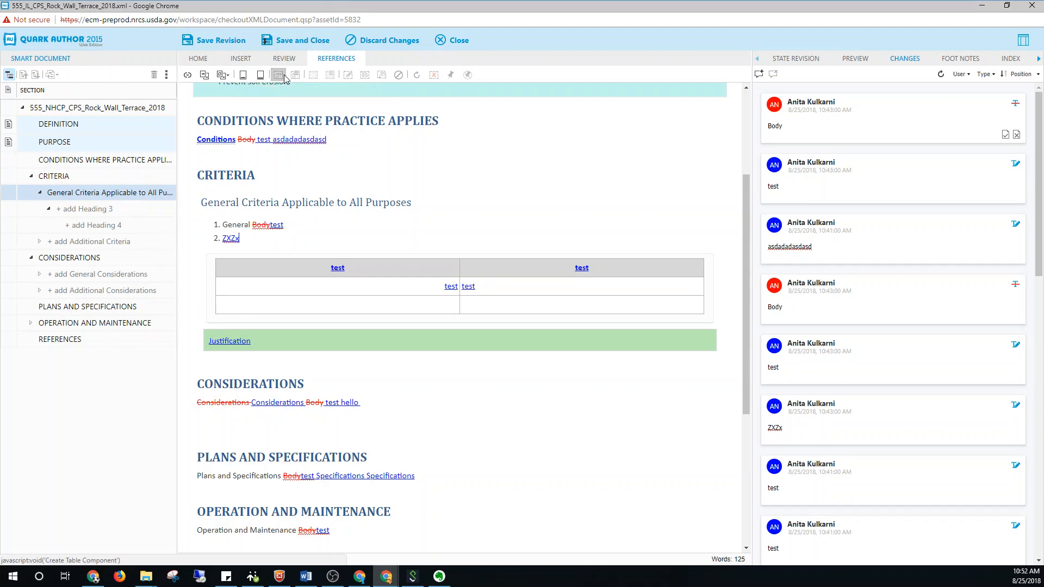
left_click(286, 288)
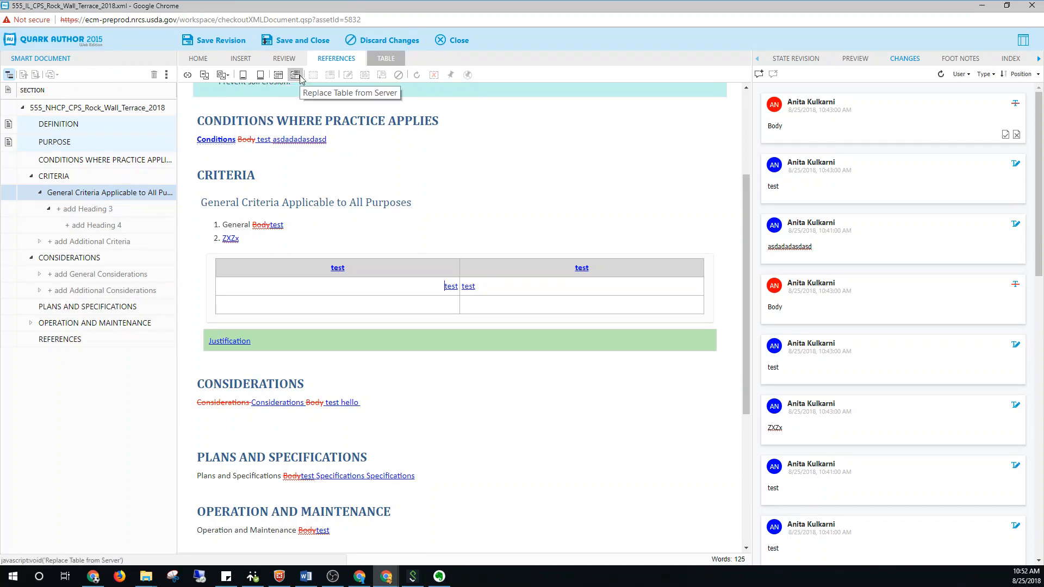
right_click(324, 286)
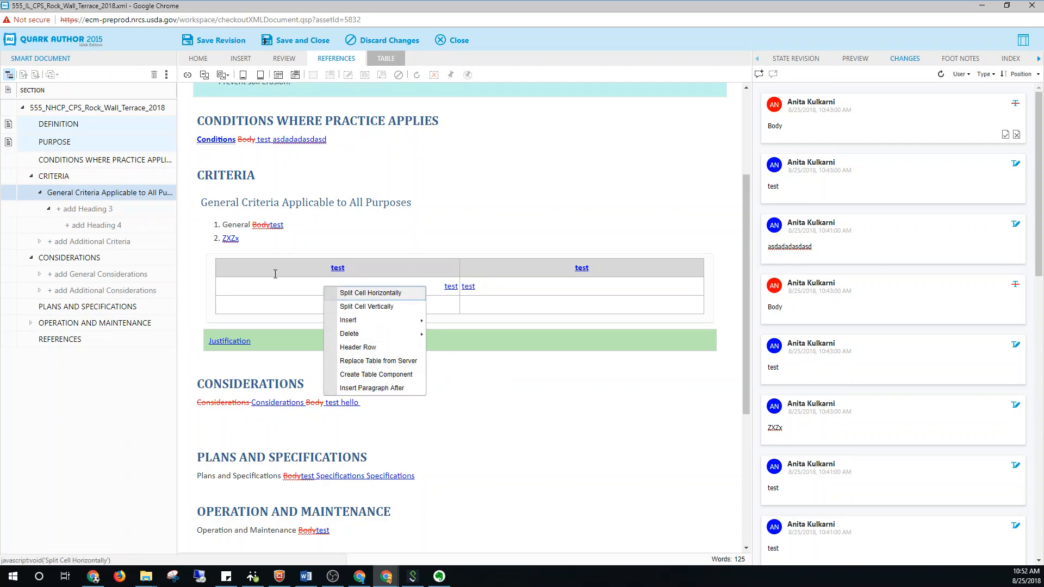
left_click(272, 343)
left_click(289, 287)
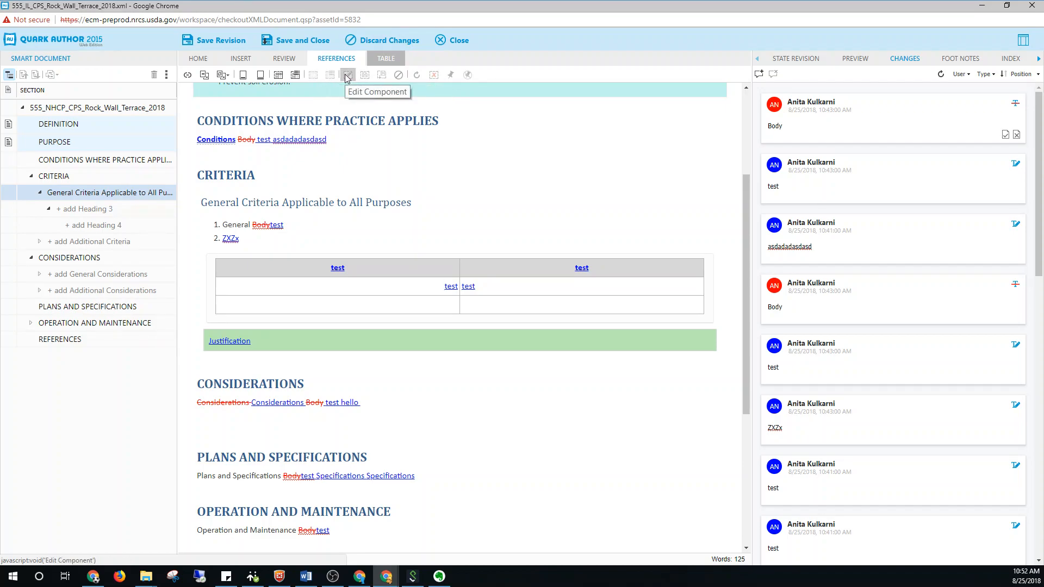
Check which component reference commands are available for the locked Purpose and Definition regions
scroll(283, 217, "up", 3)
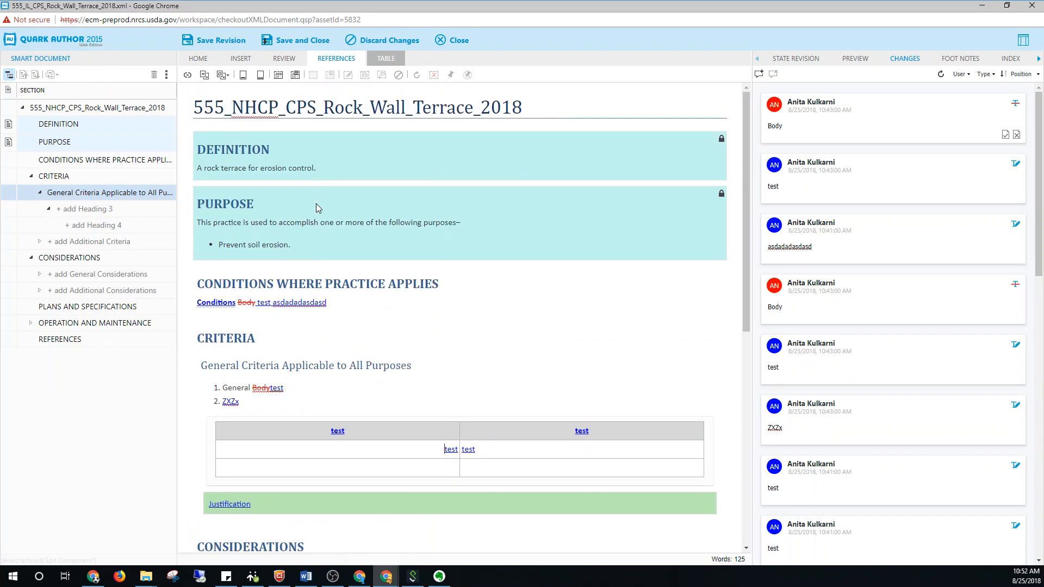
left_click(272, 239)
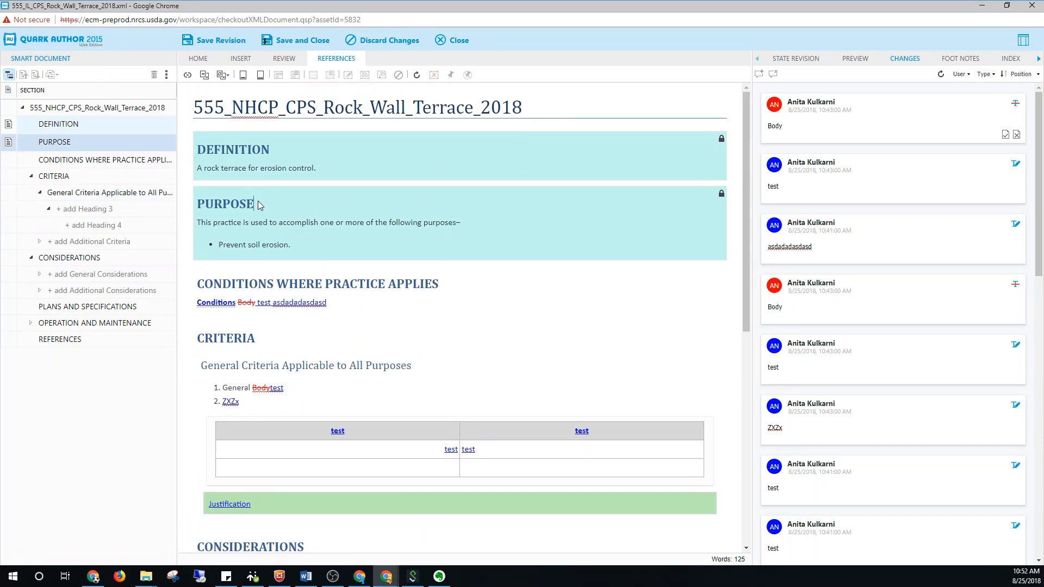
left_click(82, 143)
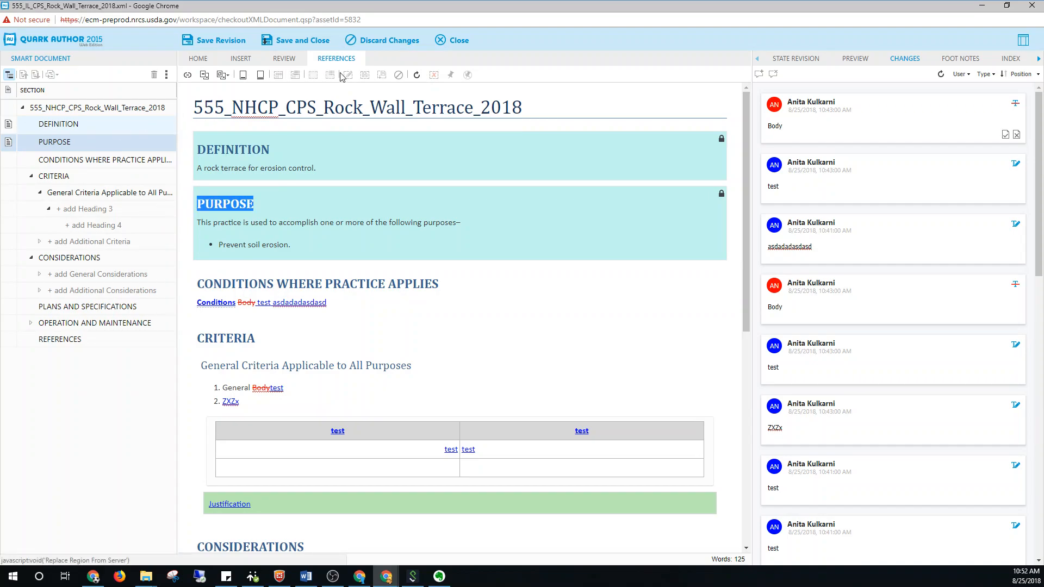
left_click(265, 152)
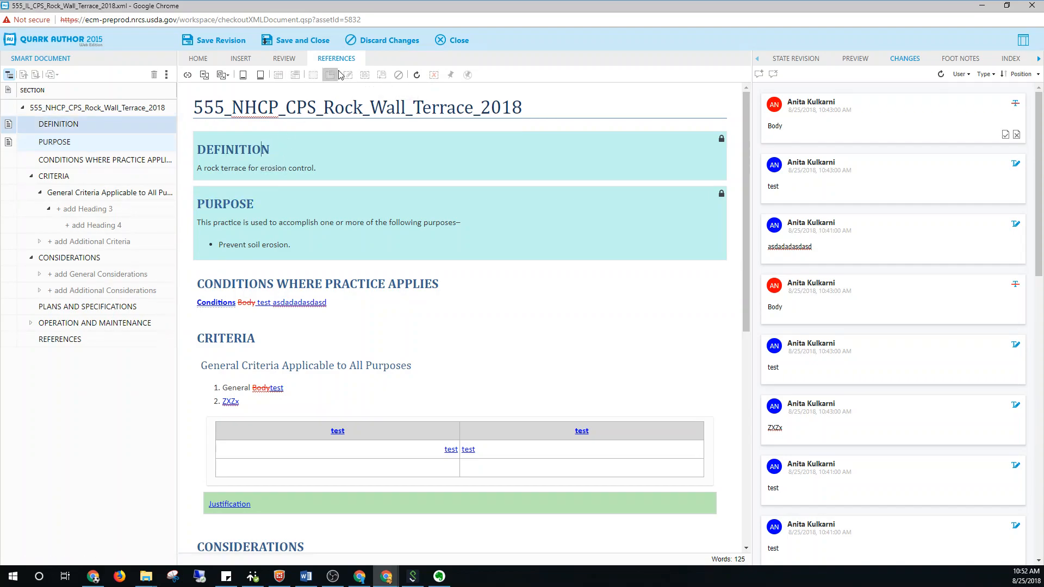
Review the component options of the Definition section in the document outline and try to edit the component
right_click(259, 158)
left_click(90, 127)
right_click(79, 126)
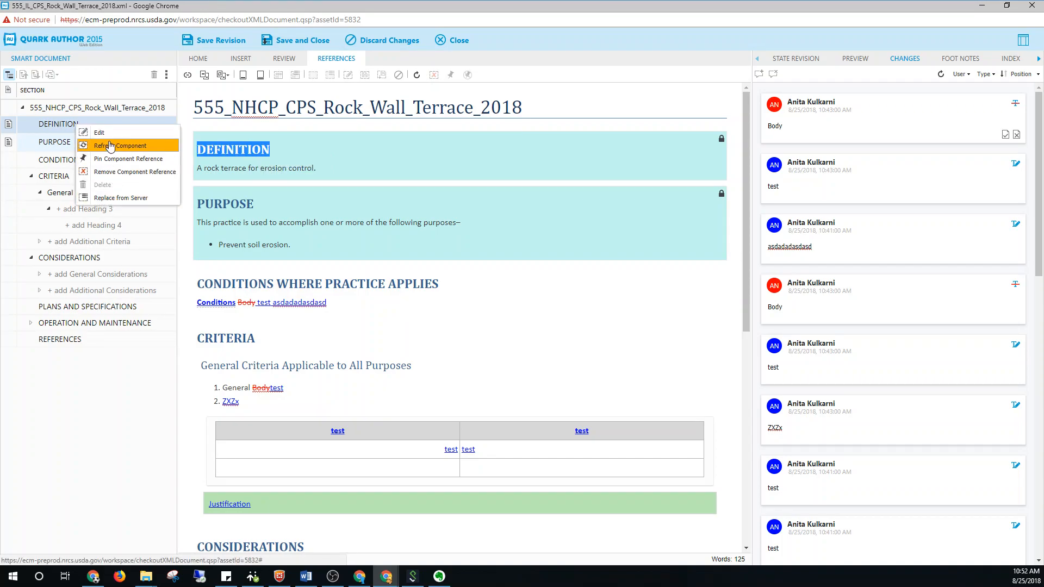
left_click(89, 132)
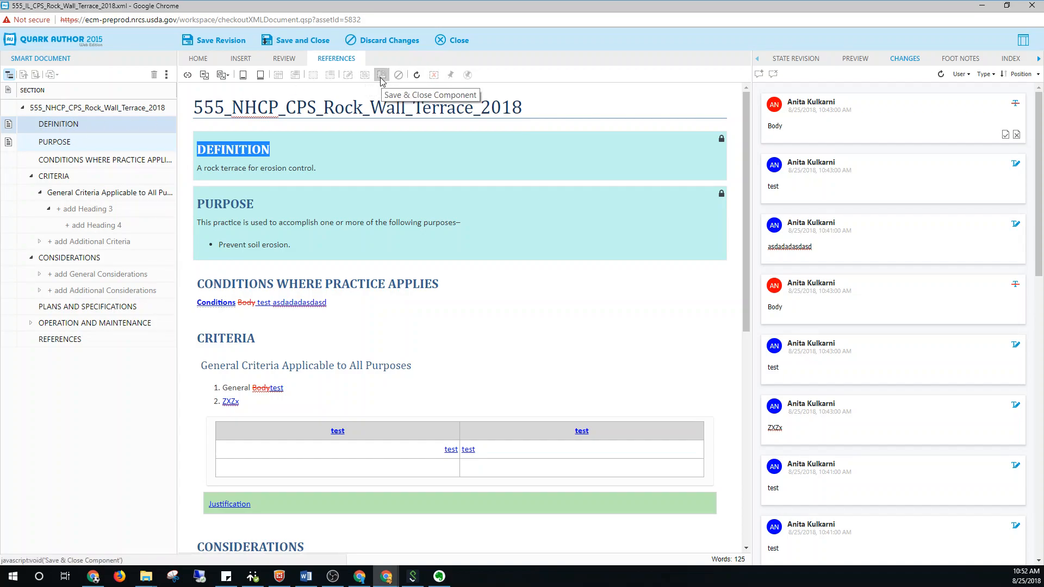
Try to edit the Definition component from the document outline
right_click(72, 125)
left_click(90, 132)
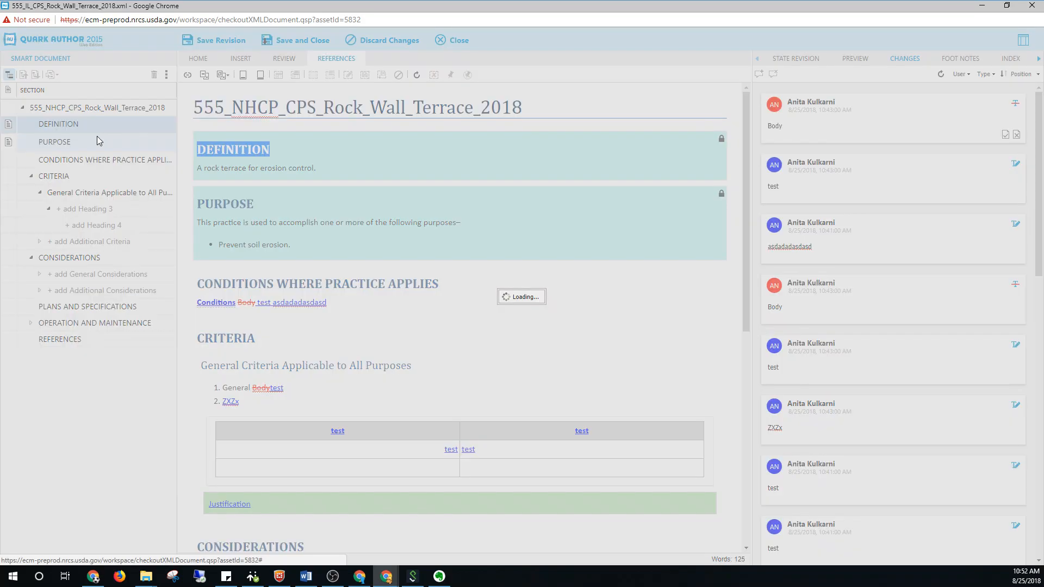
left_click(515, 318)
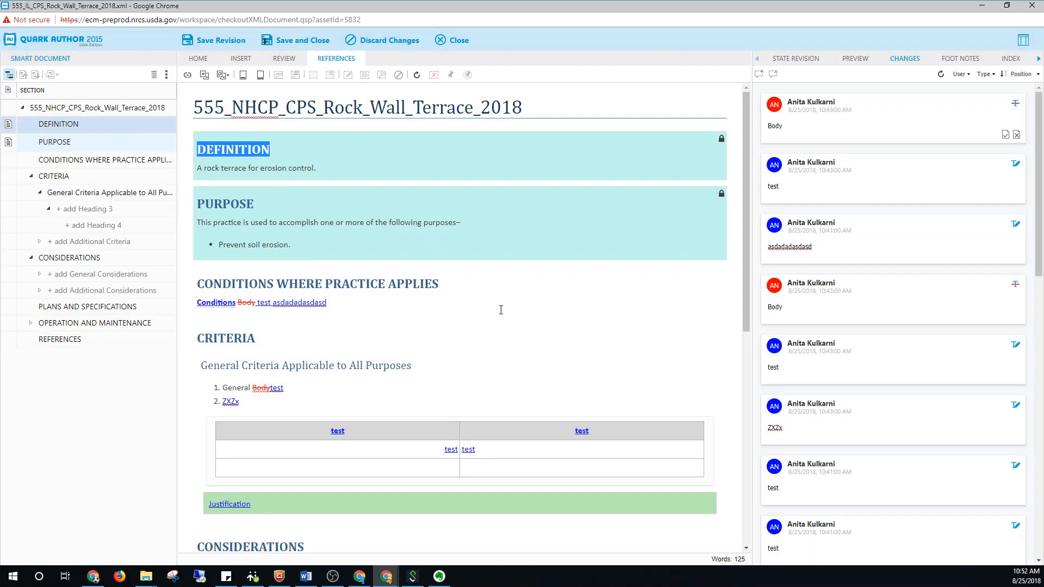
Open the Purpose component for editing from the document outline and discard its changes
right_click(66, 142)
left_click(96, 151)
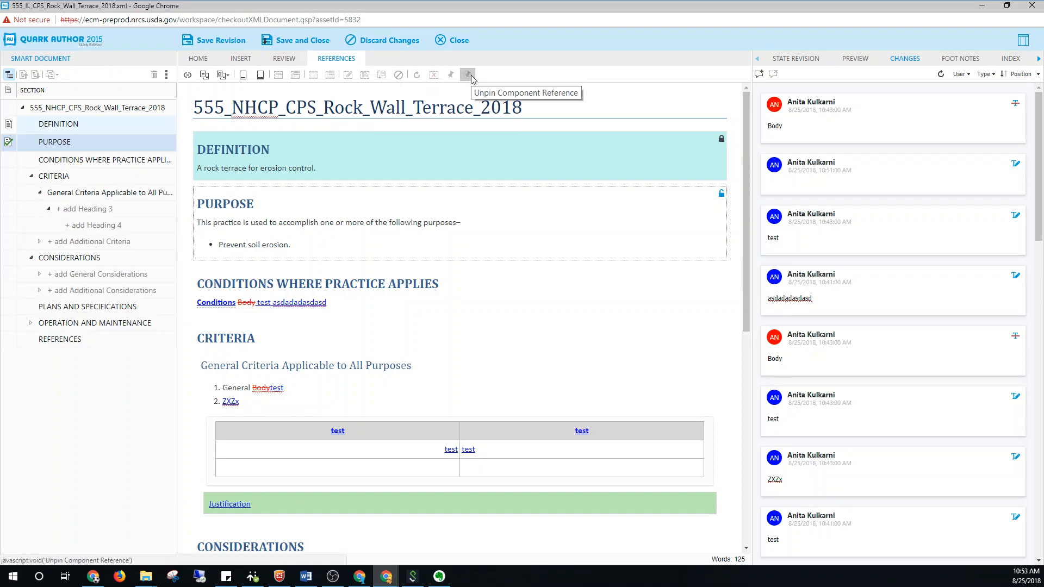
right_click(62, 143)
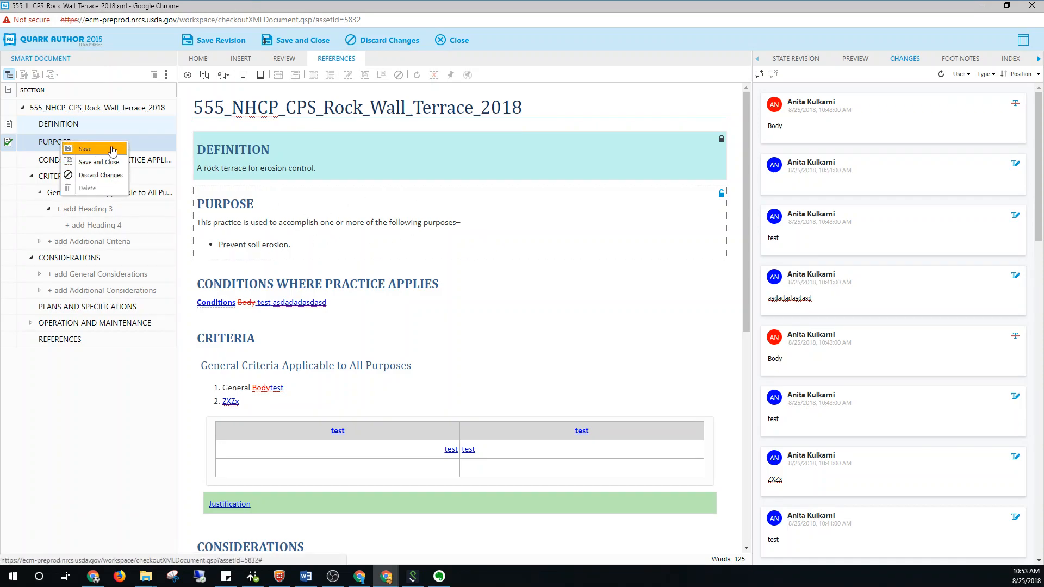
left_click(116, 176)
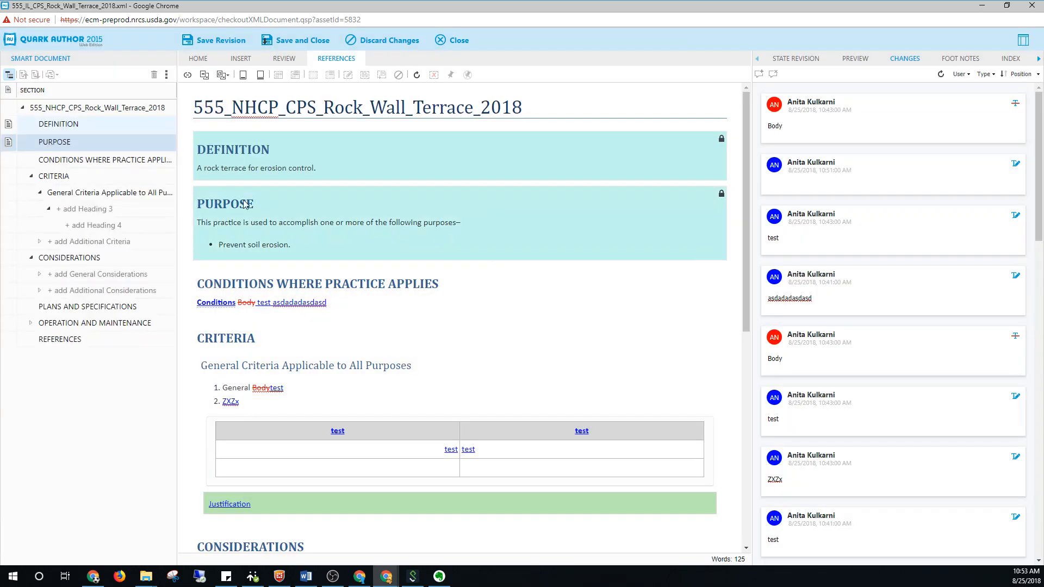
Remove the component reference from the Purpose section, keeping its heading and text in the document
right_click(68, 142)
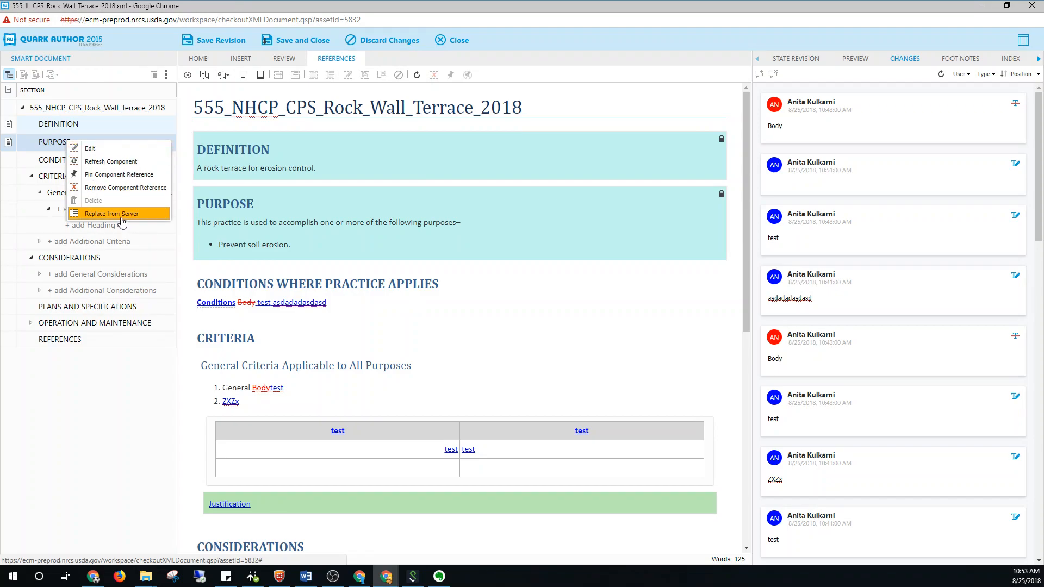
left_click(142, 197)
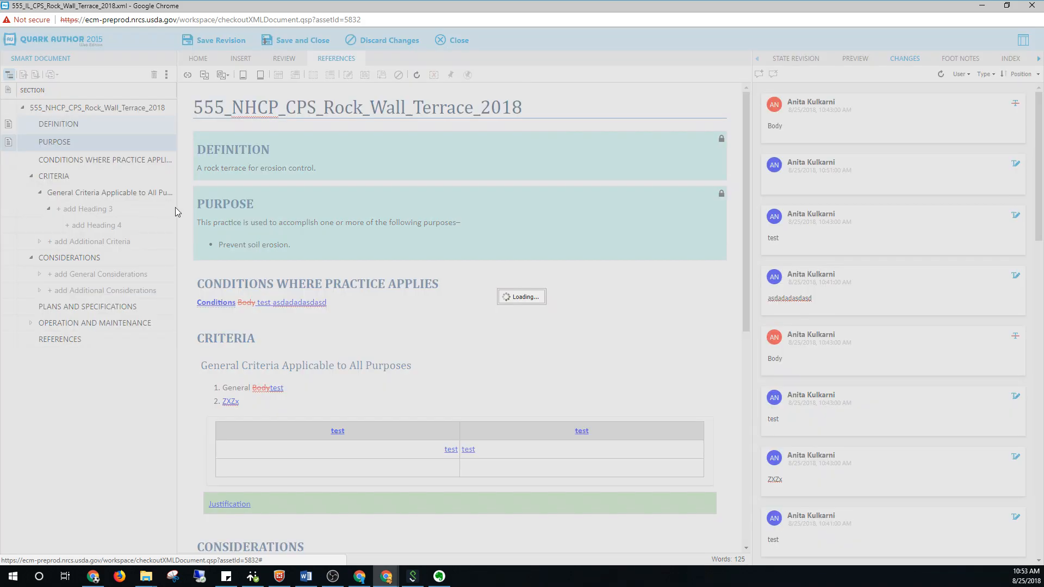
left_click_drag(294, 246, 206, 201)
left_click(322, 239)
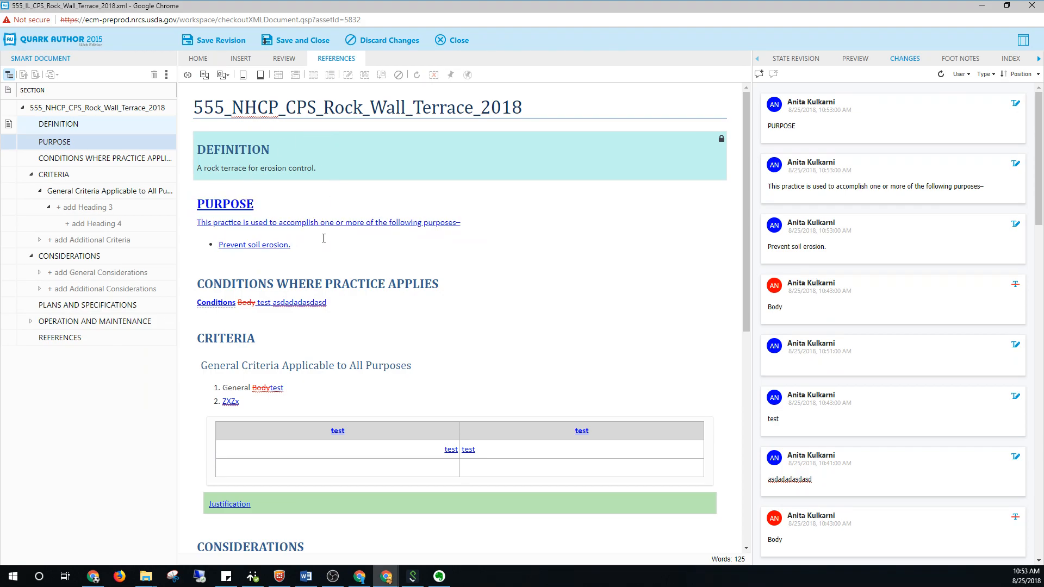
Select the Definition section and examine the document's footnotes, index entries, referenced components and where-used information
right_click(87, 125)
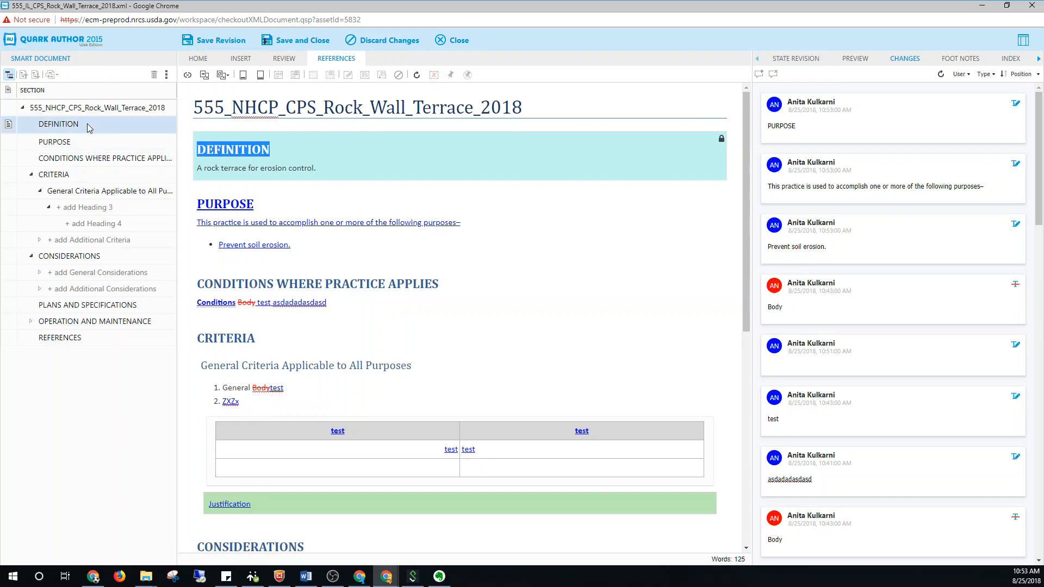
left_click(71, 123)
left_click(960, 59)
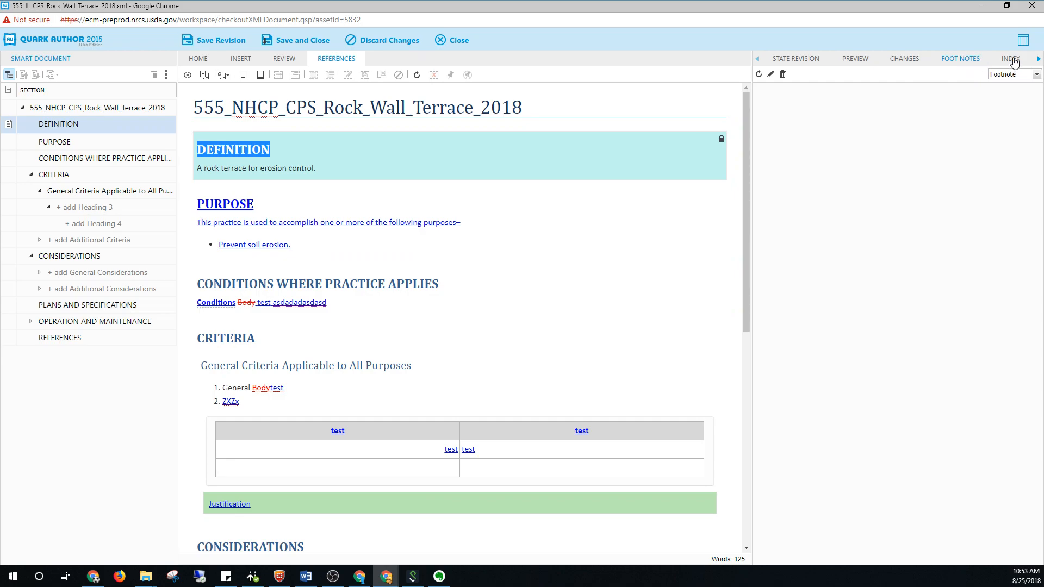
left_click(1012, 59)
left_click(1038, 58)
left_click(1038, 59)
left_click(1038, 59)
left_click(1038, 59)
left_click(1038, 59)
left_click(1038, 58)
left_click(1038, 59)
left_click(1038, 59)
left_click(1038, 59)
left_click(970, 59)
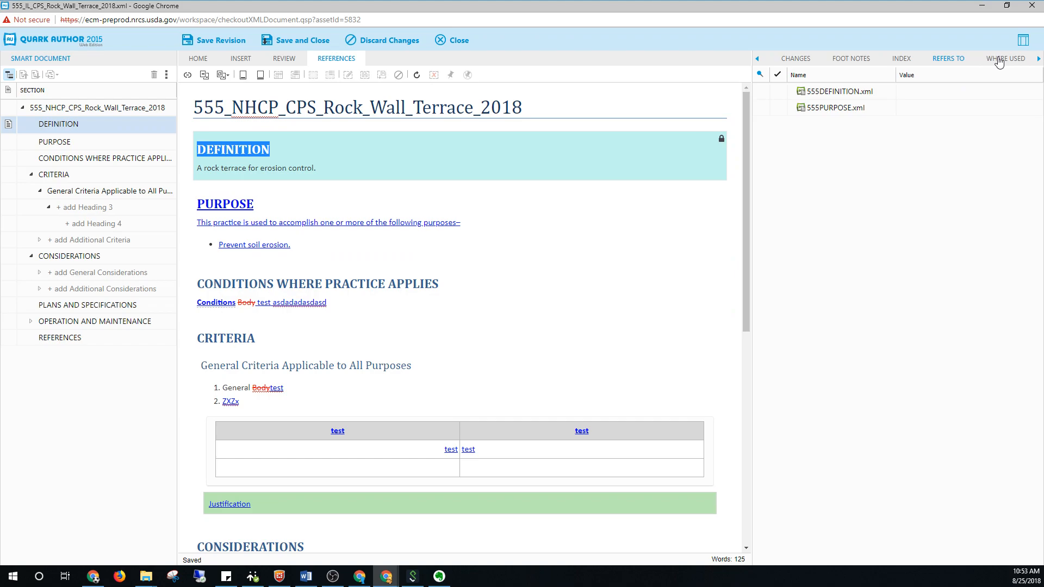
left_click(854, 108)
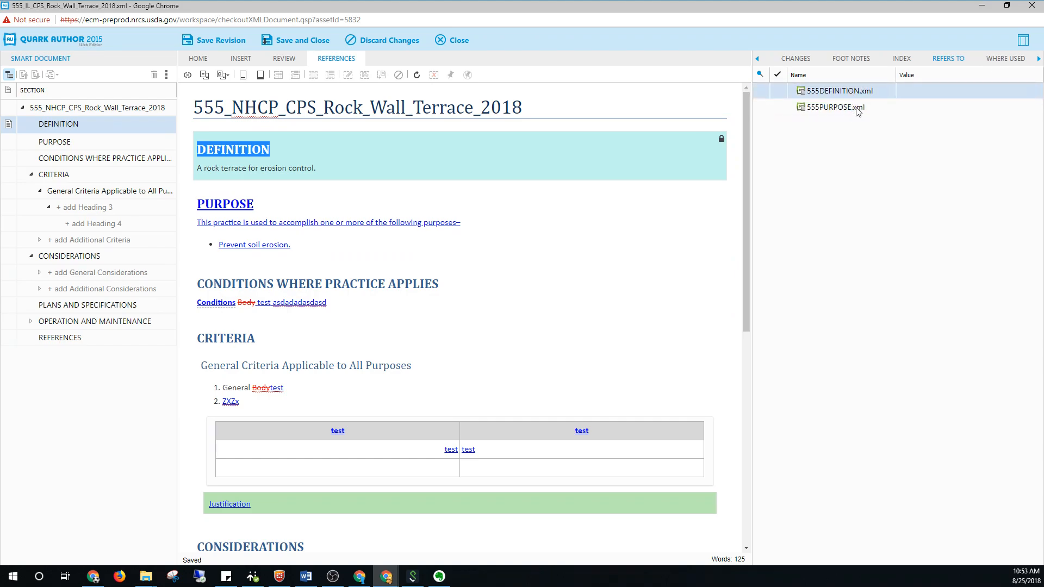
left_click(1006, 60)
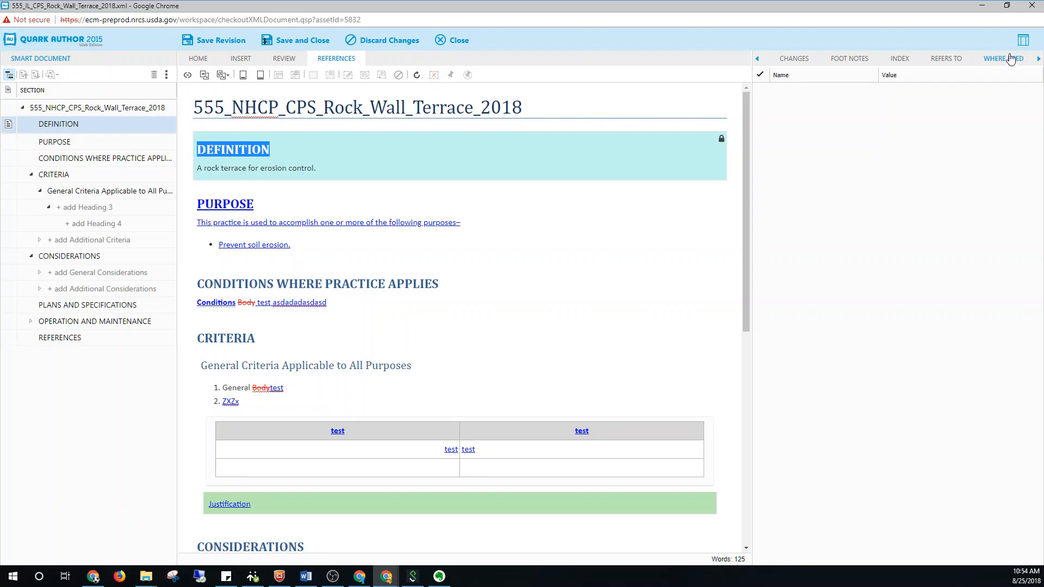
Return to the list of tracked changes and review its reviewer filter options
left_click(758, 58)
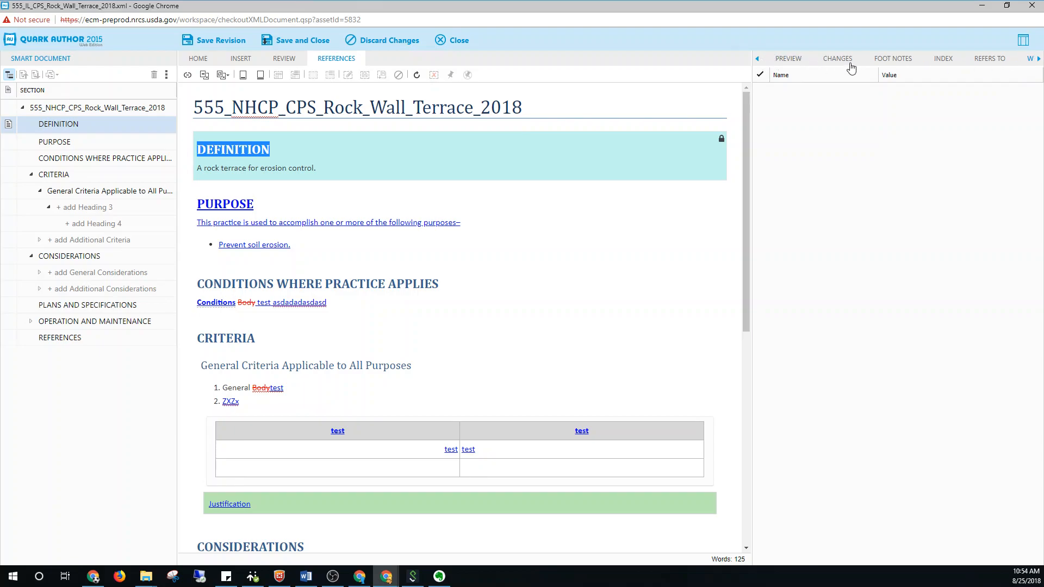
left_click(848, 64)
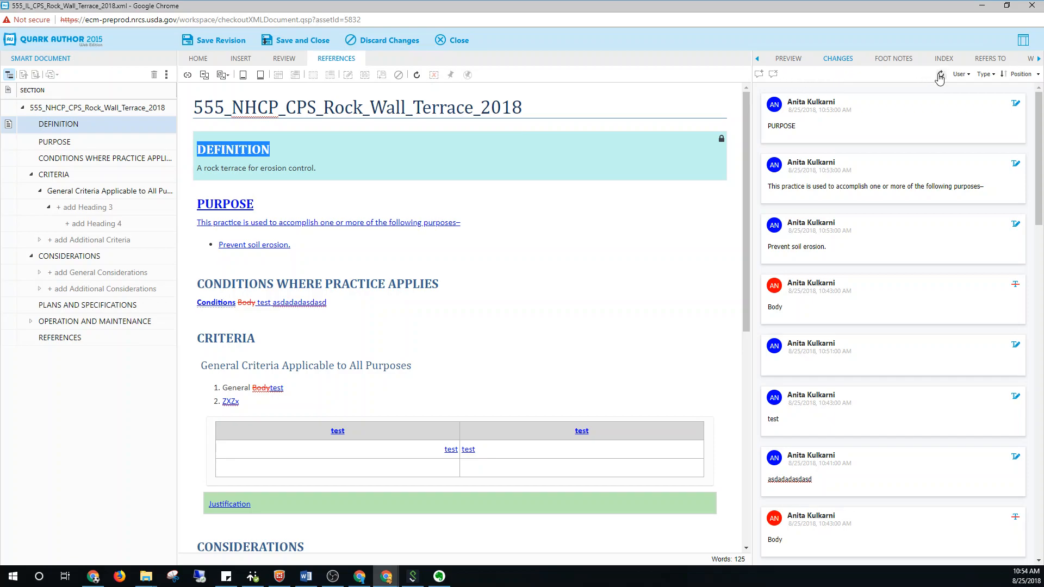
left_click(960, 74)
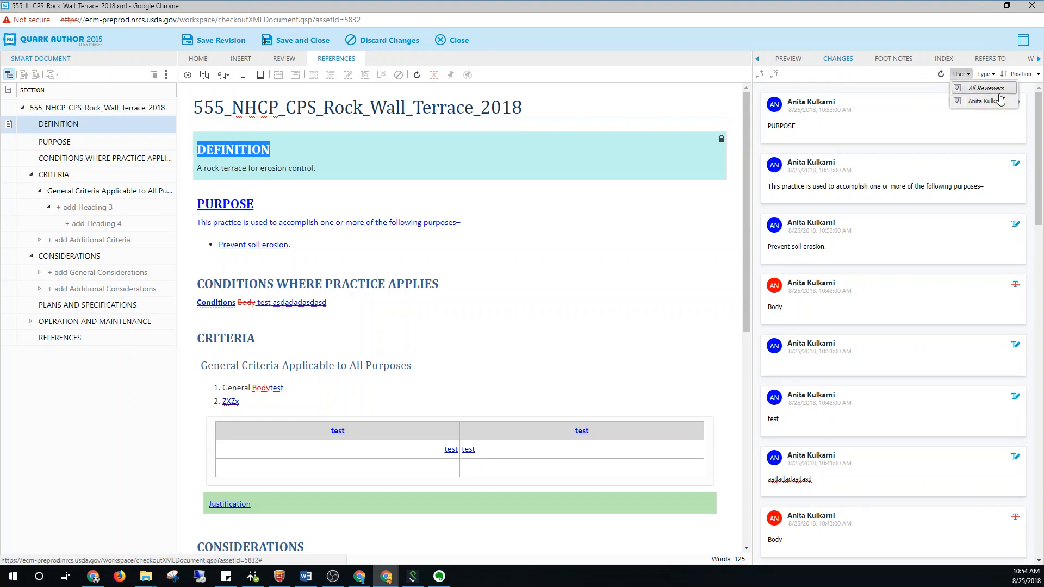
Try the change type filter by switching Comment, Deletion and Insertion off and back on
left_click(994, 74)
left_click(995, 74)
left_click(986, 74)
left_click(982, 89)
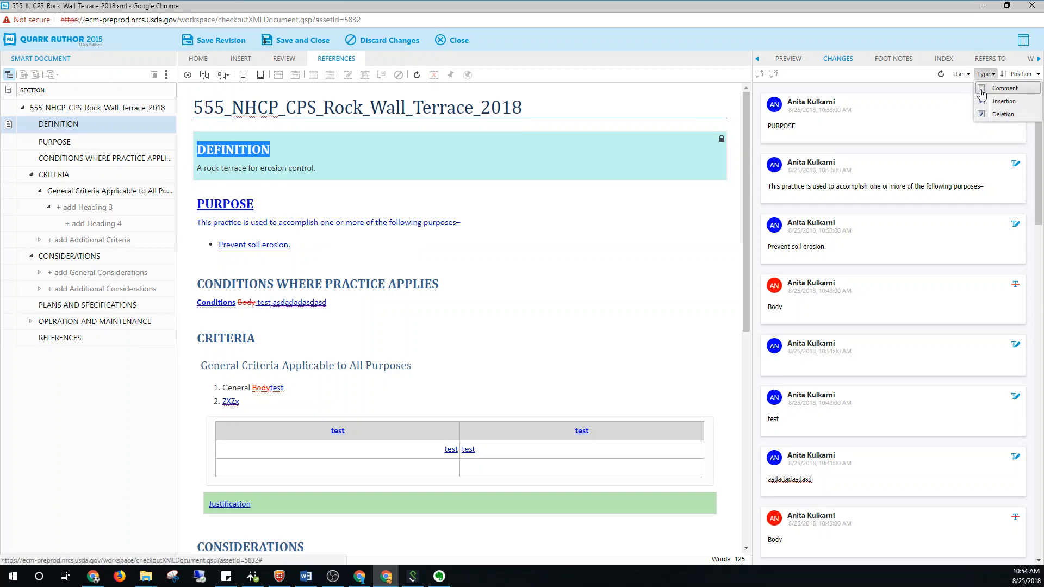
left_click(981, 92)
left_click(981, 116)
left_click(981, 115)
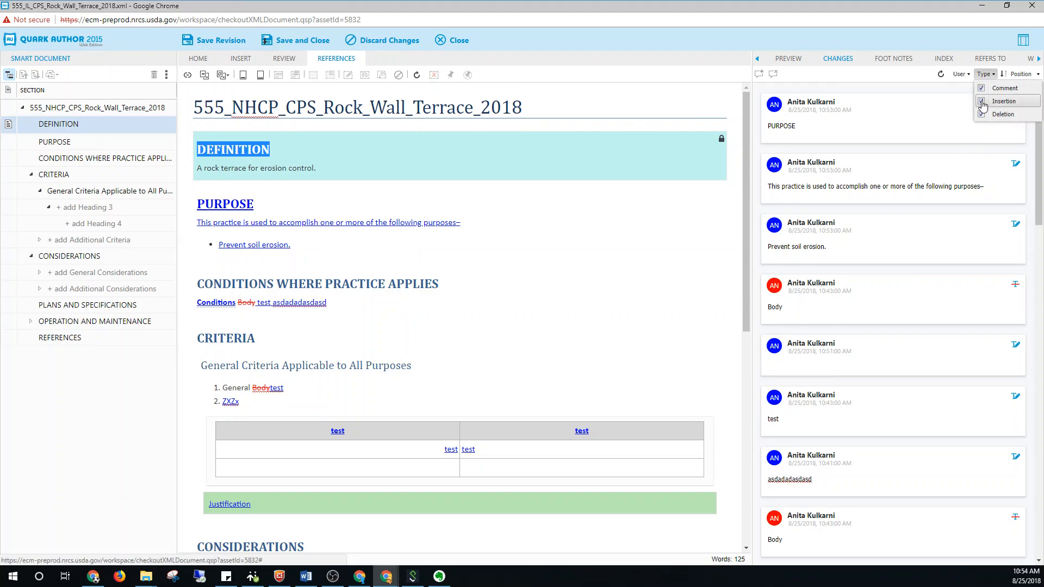
left_click(982, 102)
left_click(982, 101)
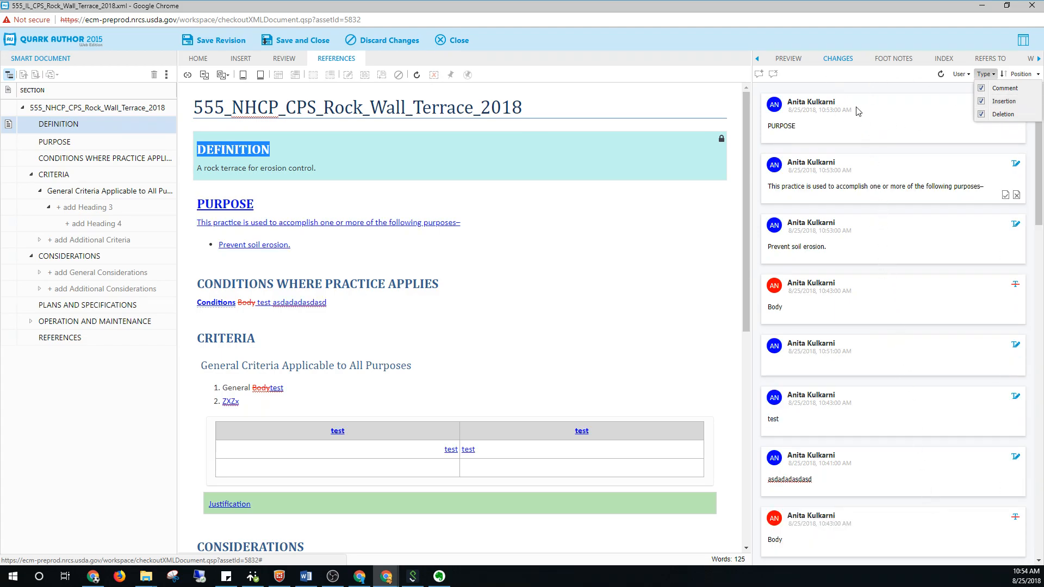
Accept the deletion of "Body" and the inserted text "test asdadadasdasd" under Conditions Where Practice Applies
left_click(850, 88)
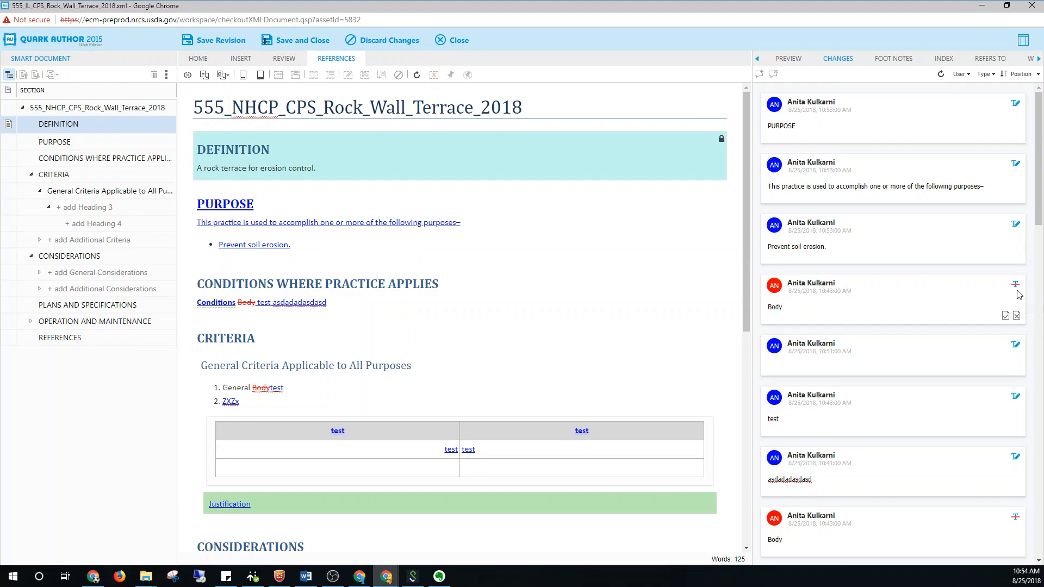
left_click(1017, 319)
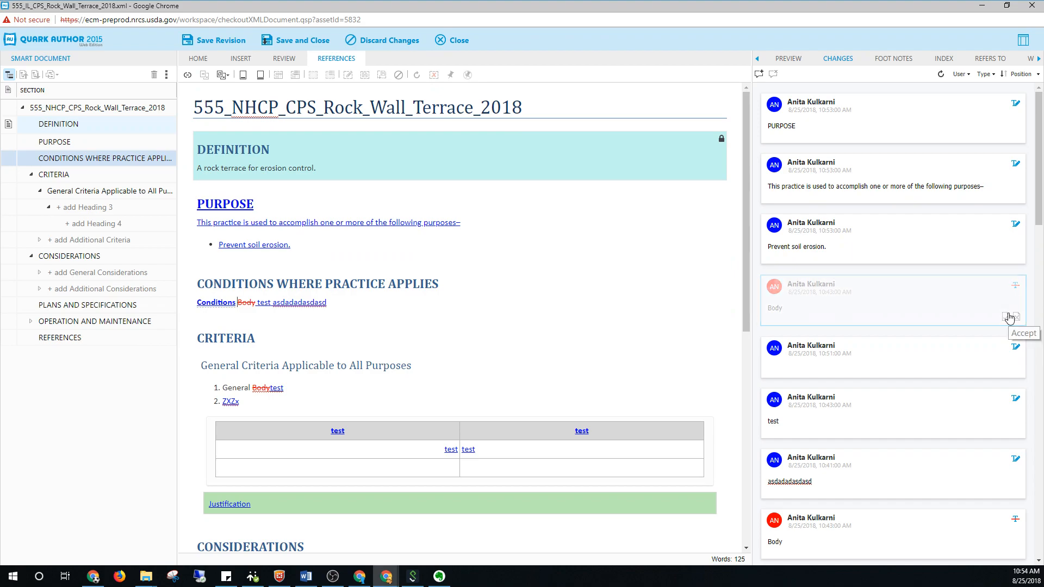
left_click(1006, 318)
left_click(1006, 318)
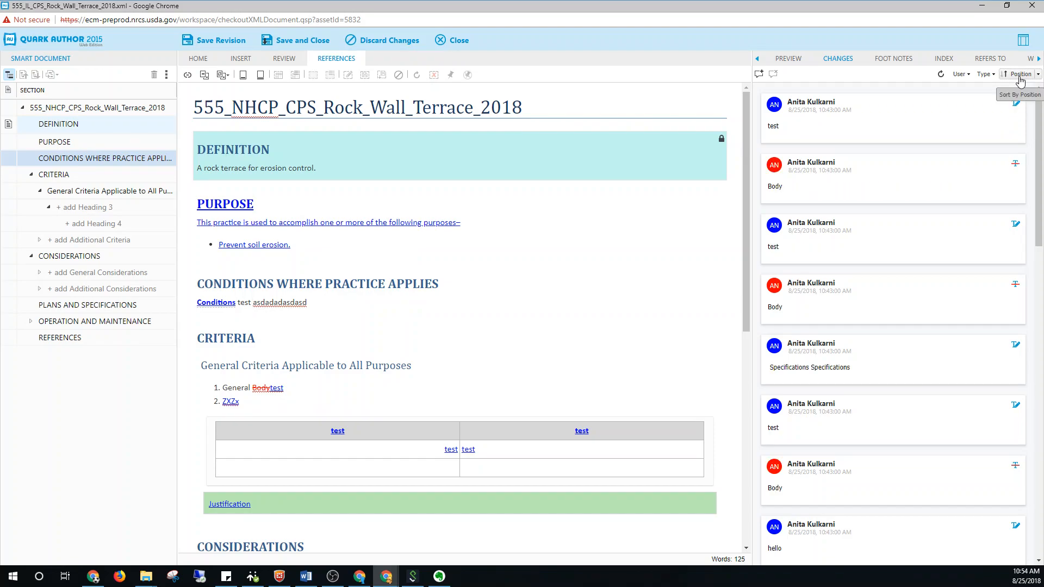
Try the sort options for the tracked changes and keep the list sorted by position
left_click(1038, 75)
left_click(1017, 97)
left_click(1021, 74)
left_click(1015, 85)
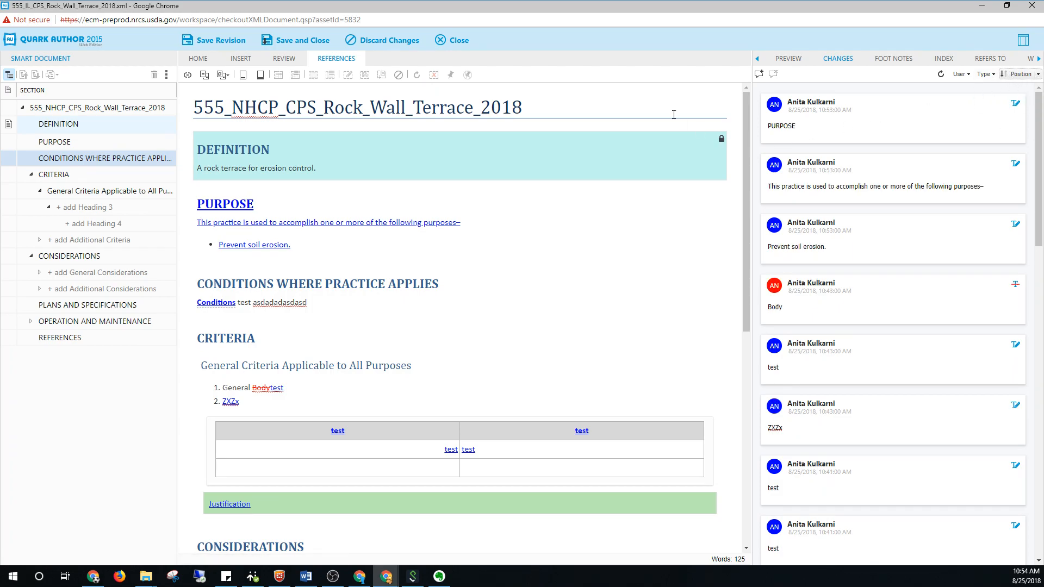
Preview the Rock Wall Terrace standard as PDF and bring back the text formatting commands
left_click(788, 60)
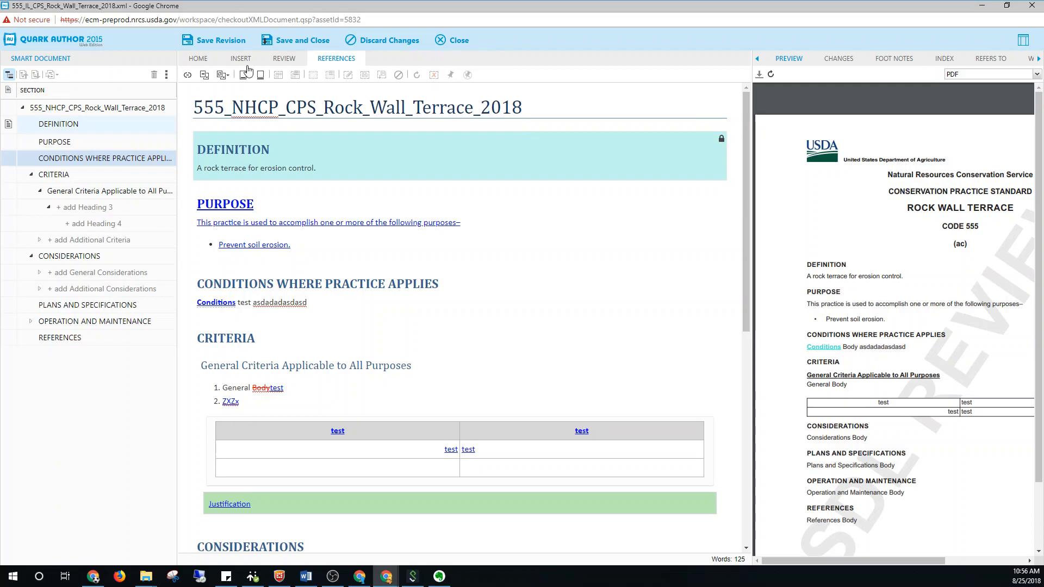
left_click(198, 61)
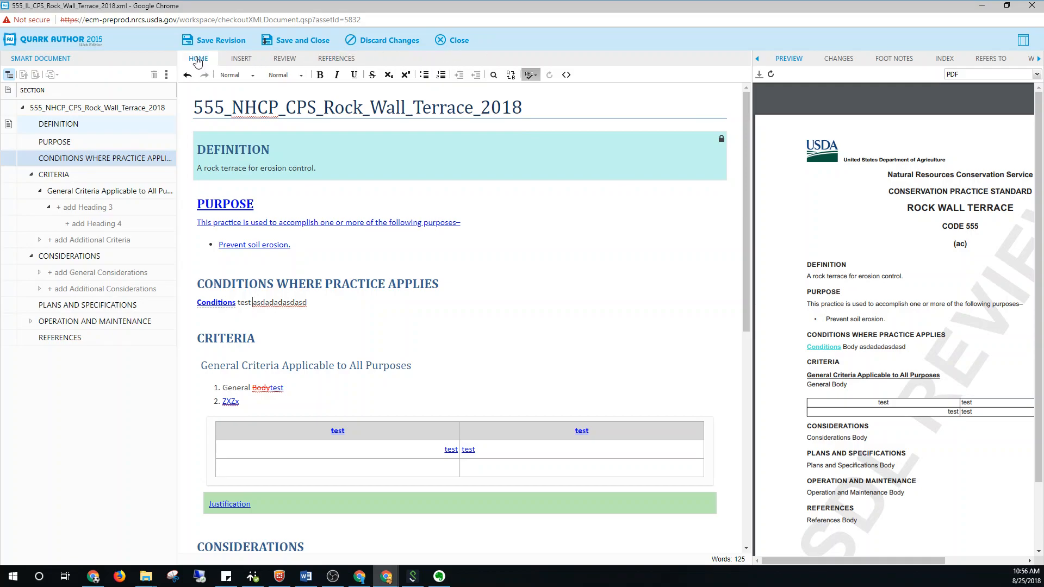